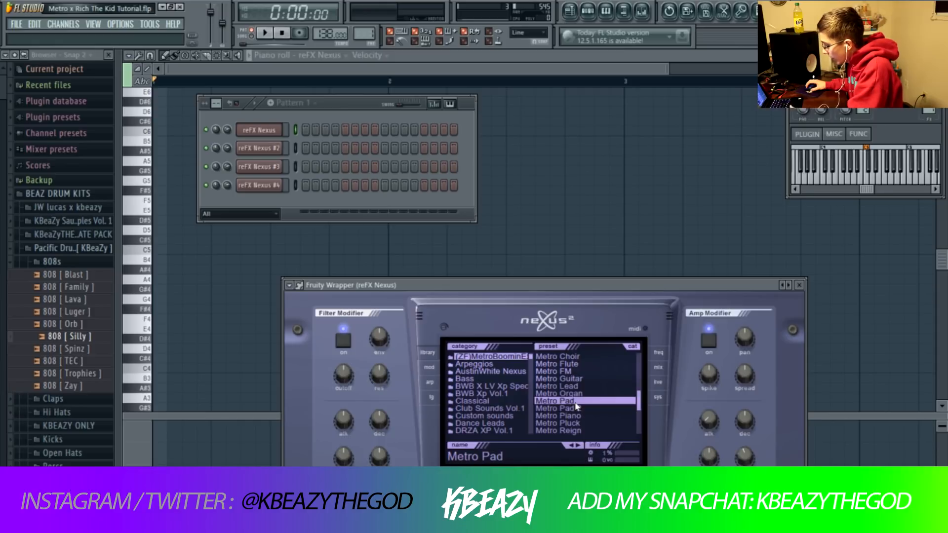
Step: Build a one-bar chord of C6, D#6 and G6 at the start of the first reFX Nexus channel's piano roll
{"action": "left_click", "coordinate": [283, 69]}
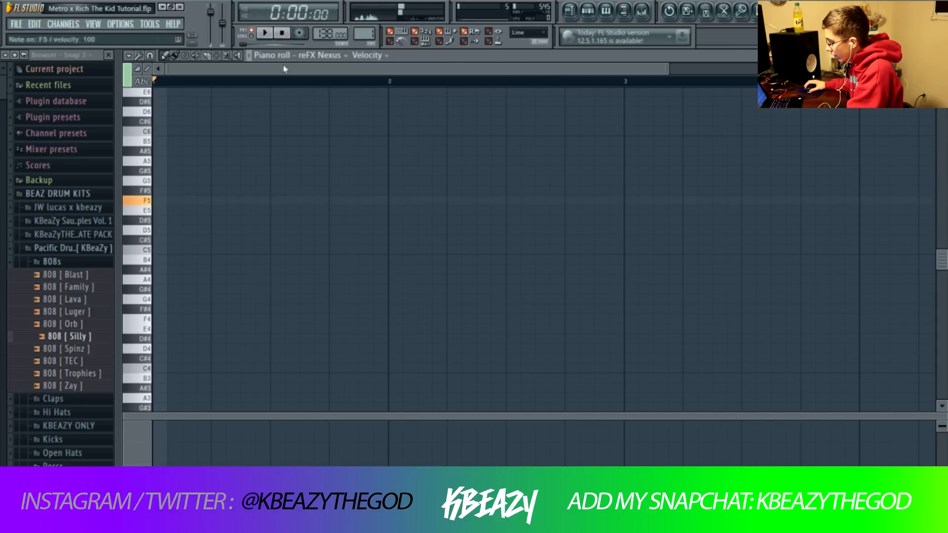
{"action": "left_click", "coordinate": [588, 11]}
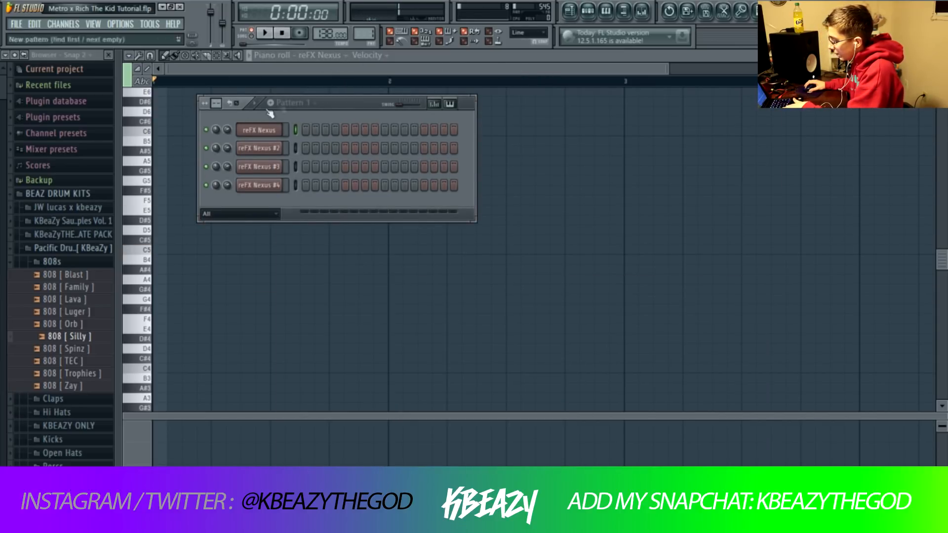
{"action": "left_click", "coordinate": [321, 55]}
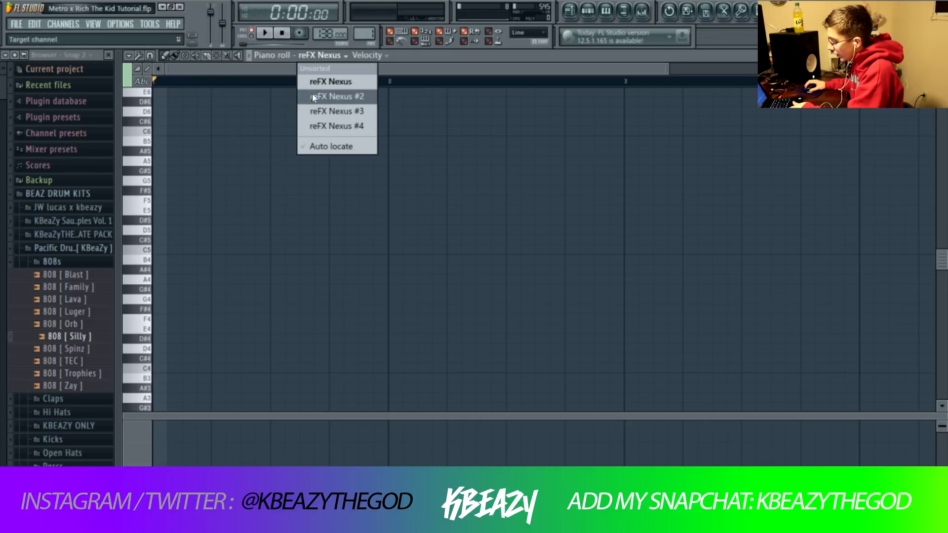
{"action": "left_click", "coordinate": [316, 81]}
{"action": "left_click", "coordinate": [155, 250]}
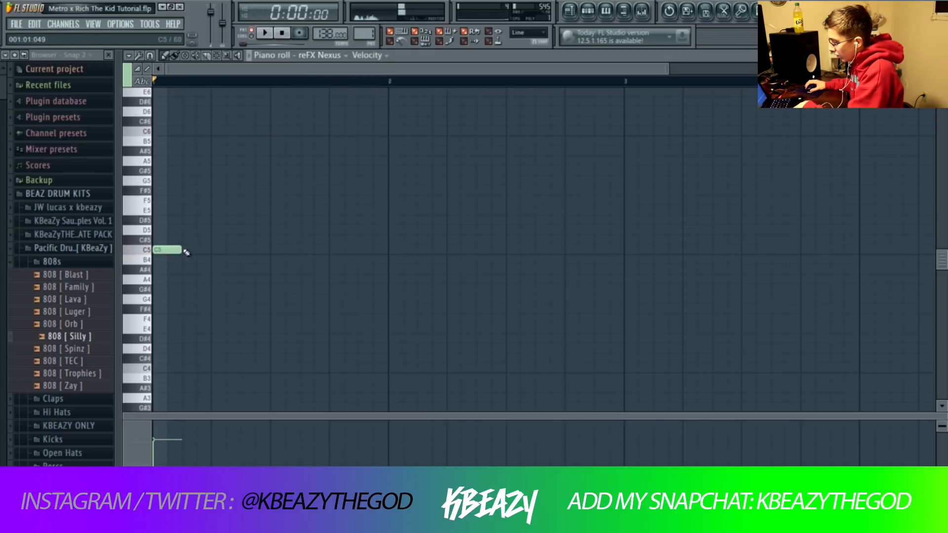
{"action": "left_click_drag", "start_coordinate": [186, 253], "coordinate": [386, 260]}
{"action": "key", "text": "ctrl+Up"}
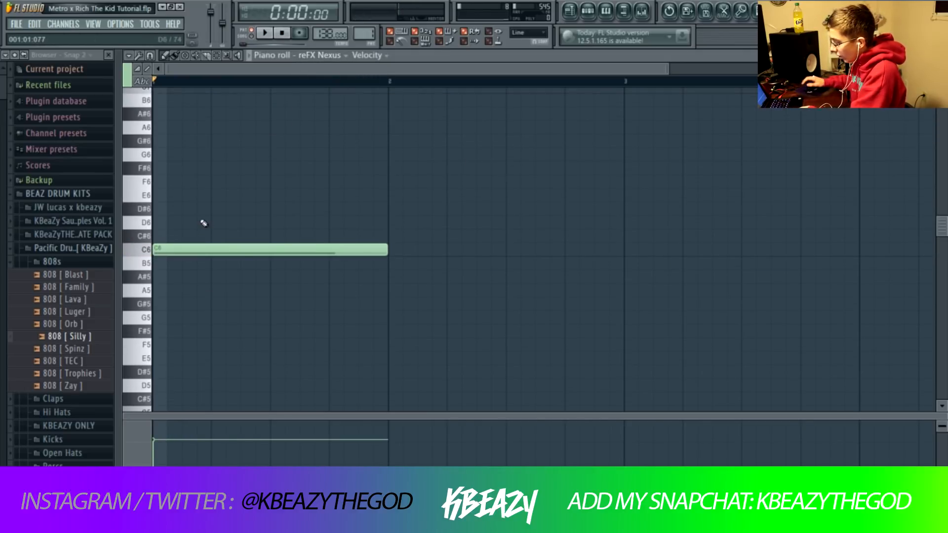
{"action": "left_click", "coordinate": [159, 209]}
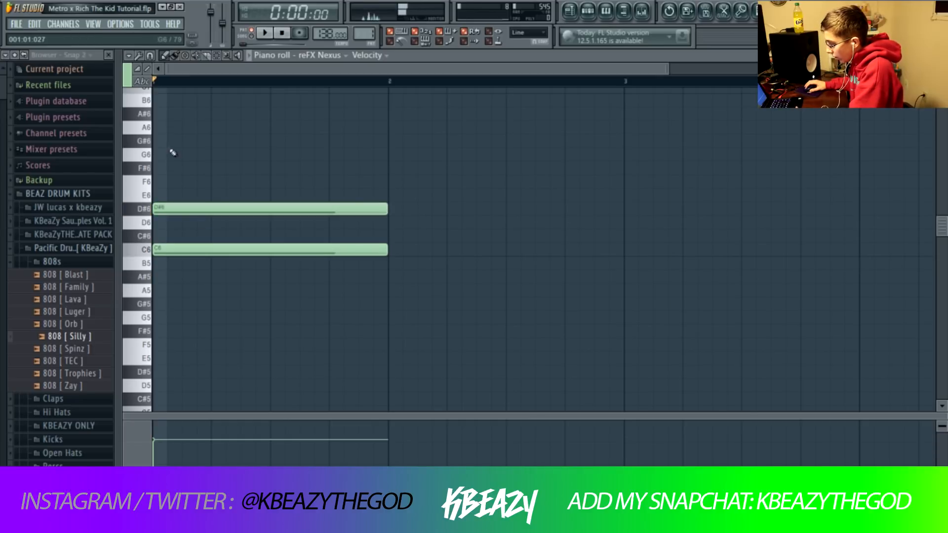
{"action": "left_click", "coordinate": [167, 154]}
Step: Duplicate the one-bar chord into bar 2 and play the two chords back
{"action": "left_click_drag", "start_coordinate": [666, 64], "coordinate": [894, 66]}
{"action": "left_click_drag", "start_coordinate": [431, 282], "coordinate": [419, 150]}
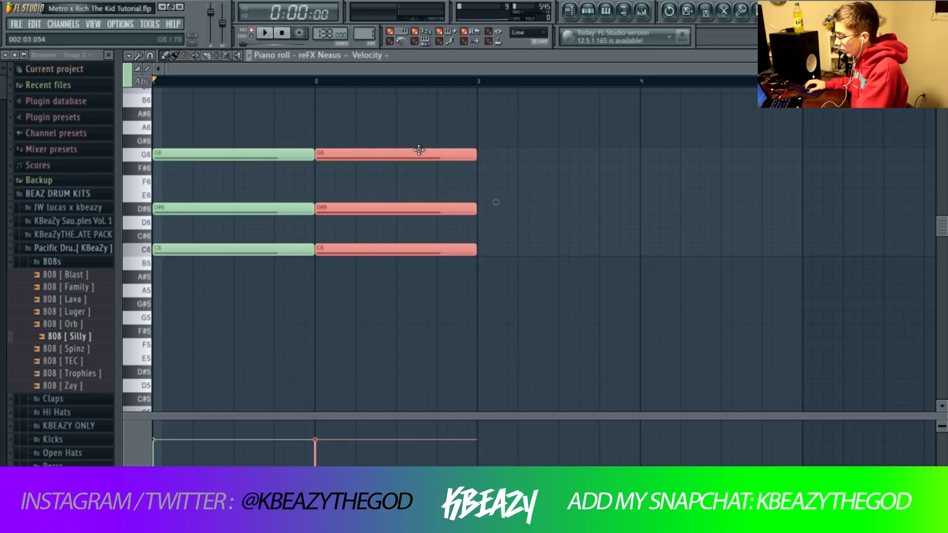
{"action": "key", "text": "space"}
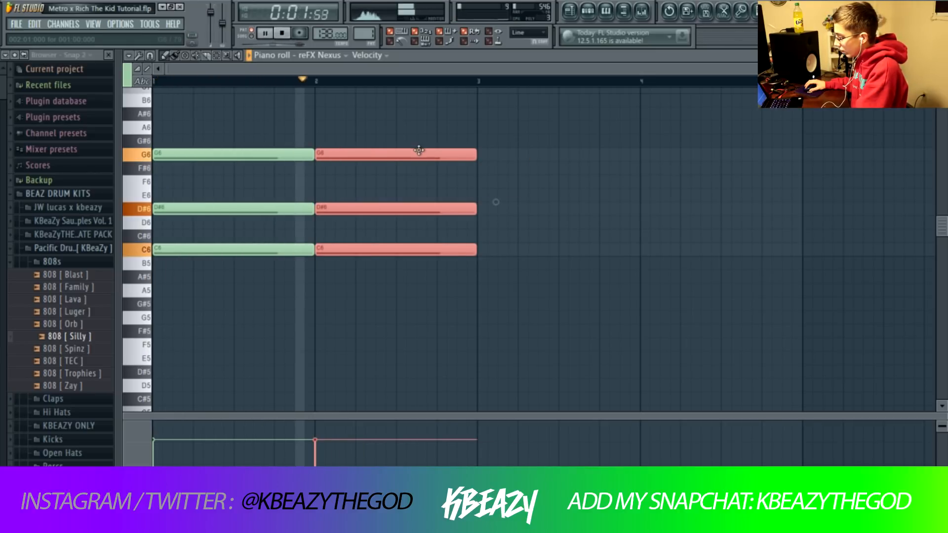
{"action": "key", "text": "space"}
Step: Try lowering the bar 2 chord's top note to F#6 and listen to the progression
{"action": "left_click", "coordinate": [364, 179]}
{"action": "left_click_drag", "start_coordinate": [329, 160], "coordinate": [335, 174]}
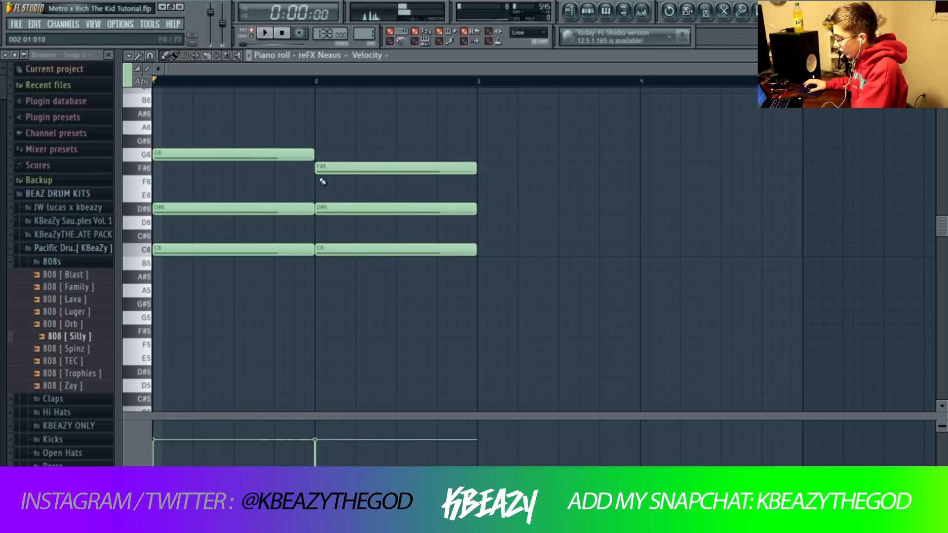
{"action": "key", "text": "shift+d"}
{"action": "left_click_drag", "start_coordinate": [350, 283], "coordinate": [318, 155]}
{"action": "key", "text": "space"}
{"action": "key", "text": "space"}
{"action": "key", "text": "space"}
Step: Lower the bar 2 chord's middle note to D6 and place a C6, D#6, G#6 chord at the start of bar 3
{"action": "left_click_drag", "start_coordinate": [320, 209], "coordinate": [320, 222]}
{"action": "left_click_drag", "start_coordinate": [369, 284], "coordinate": [313, 109]}
{"action": "left_click_drag", "start_coordinate": [320, 154], "coordinate": [481, 157]}
{"action": "key", "text": "space"}
{"action": "left_click", "coordinate": [495, 219], "text": "ctrl"}
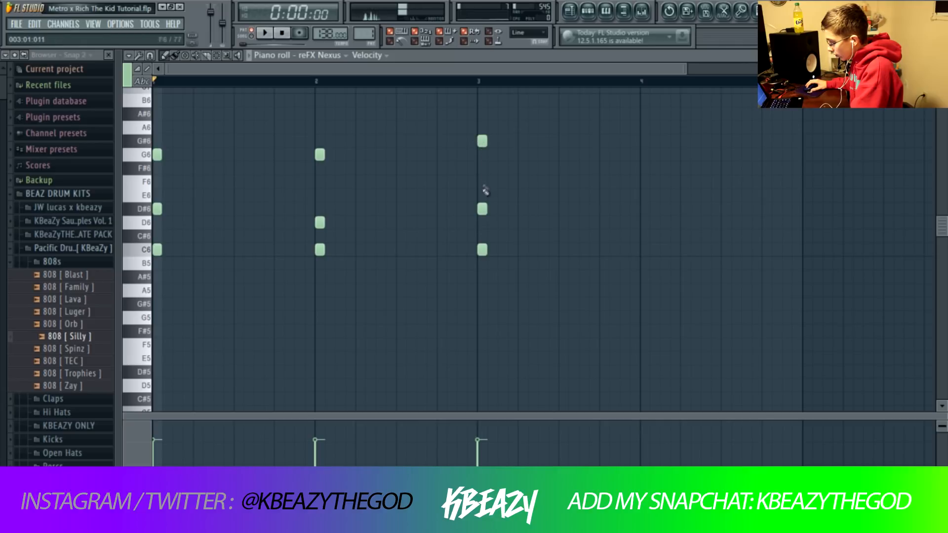
Step: Add a C6, D#6, G#6 chord on bar 3's fourth beat and lower the middle note of that bar's first chord to D6
{"action": "left_click", "coordinate": [598, 210]}
{"action": "key", "text": "space"}
{"action": "left_click_drag", "start_coordinate": [484, 209], "coordinate": [482, 222]}
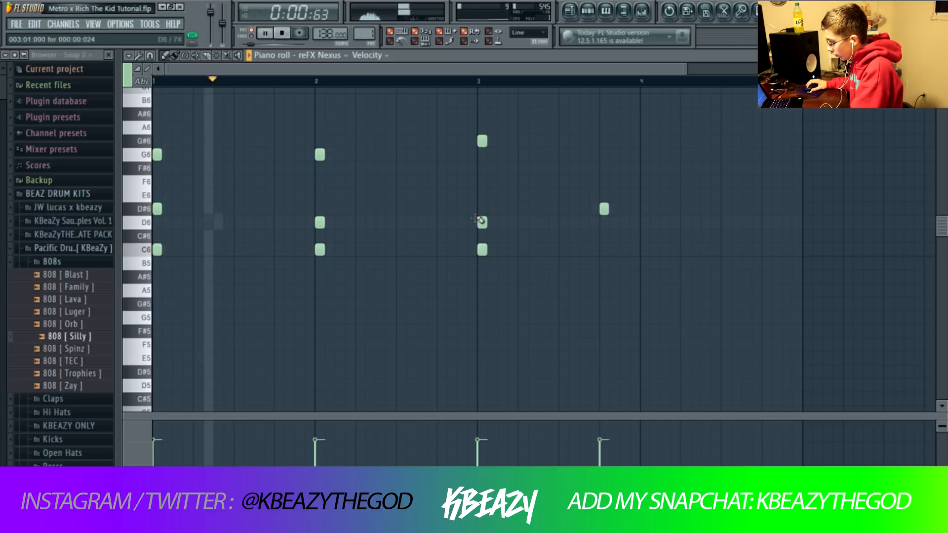
{"action": "left_click", "coordinate": [612, 142]}
{"action": "left_click_drag", "start_coordinate": [612, 144], "coordinate": [604, 142]}
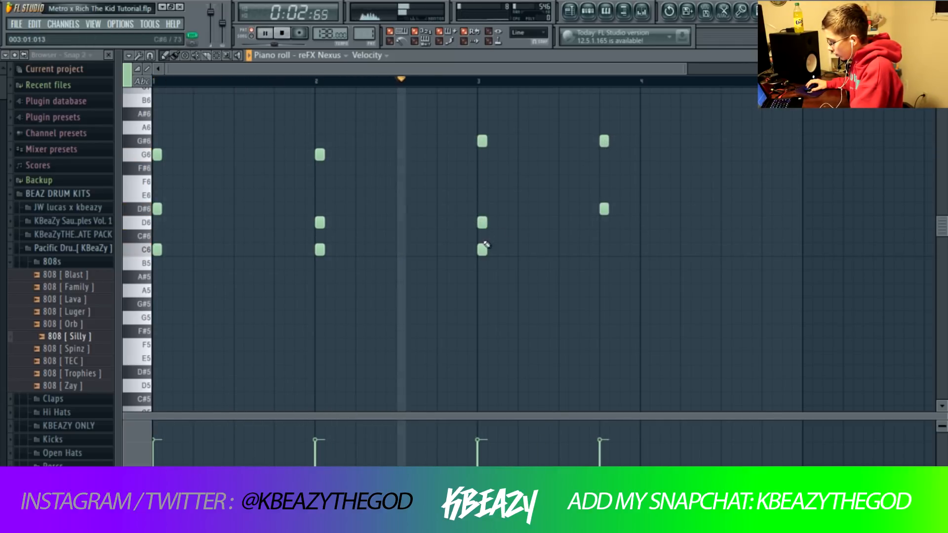
{"action": "left_click", "coordinate": [480, 237]}
{"action": "right_click", "coordinate": [480, 239]}
{"action": "key", "text": "space"}
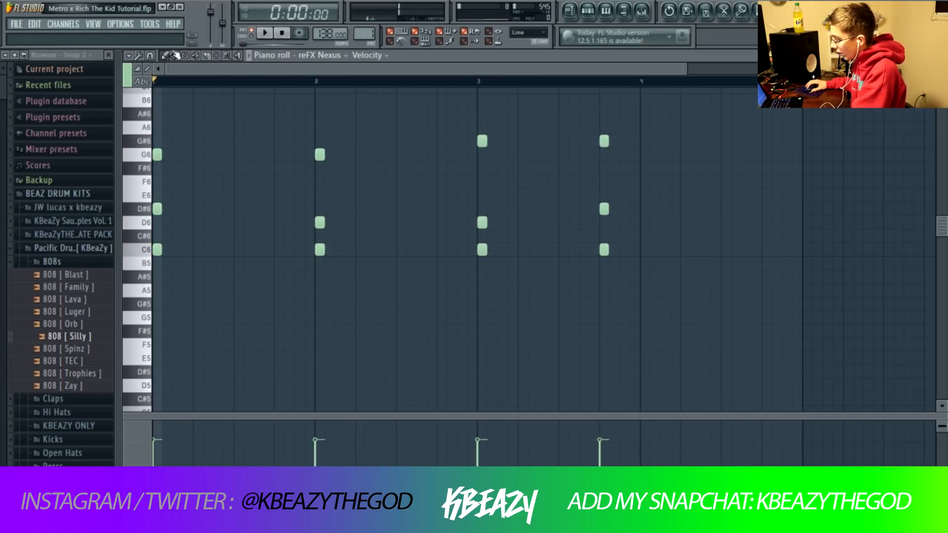
Step: Set the piano roll snap to Beat and lengthen all chord notes to one beat
{"action": "left_click", "coordinate": [150, 56]}
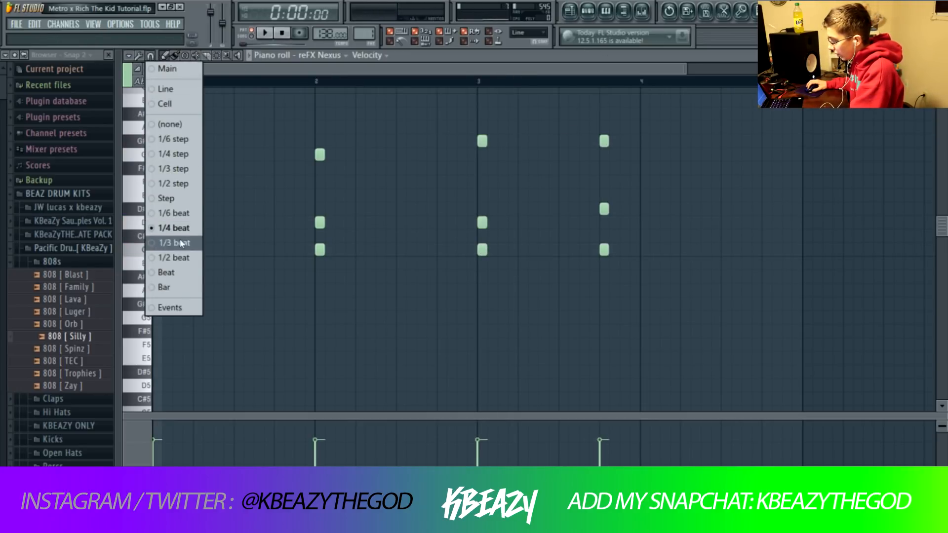
{"action": "left_click", "coordinate": [166, 272]}
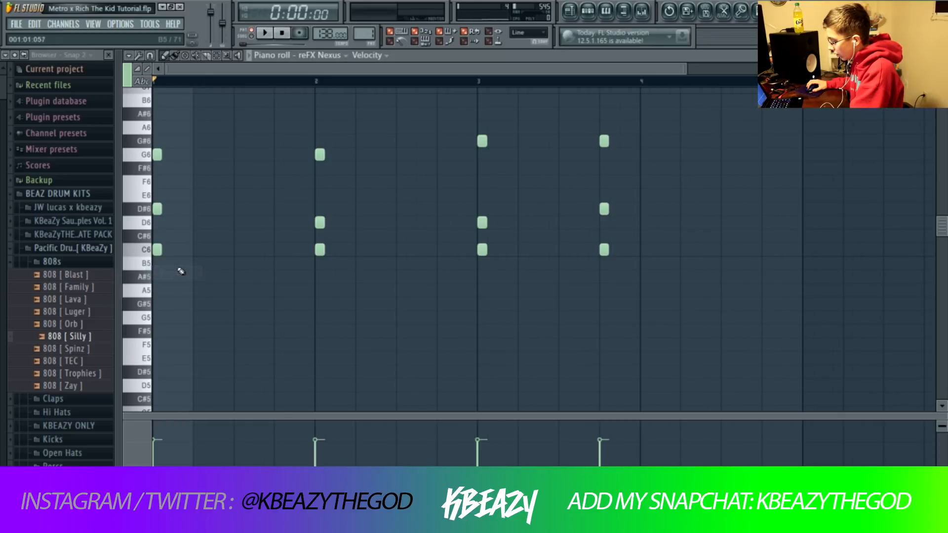
Step: Open the first reFX Nexus channel's instrument and audition the Purple Pluck preset with the chords
{"action": "left_click", "coordinate": [605, 11]}
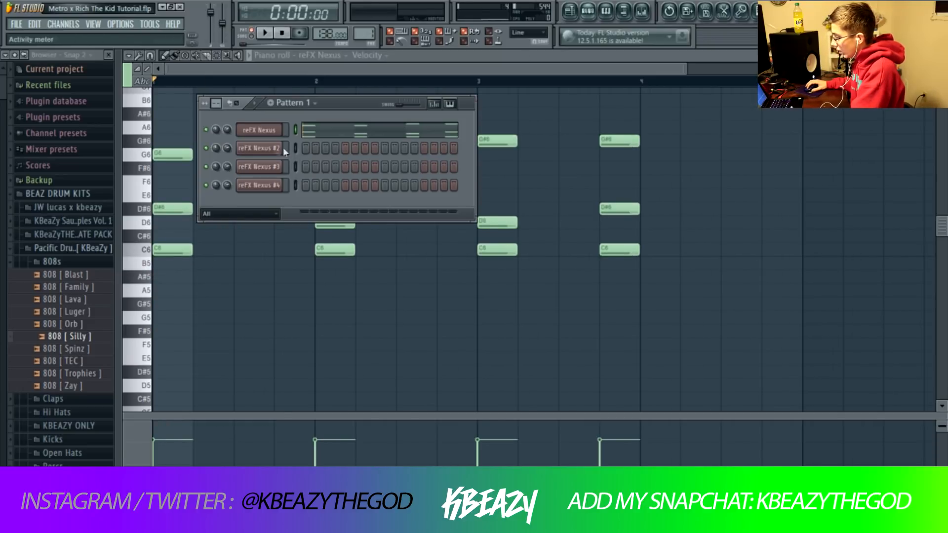
{"action": "left_click", "coordinate": [266, 131]}
{"action": "scroll", "coordinate": [571, 417], "scroll_direction": "down", "scroll_amount": 4}
{"action": "left_click", "coordinate": [569, 415]}
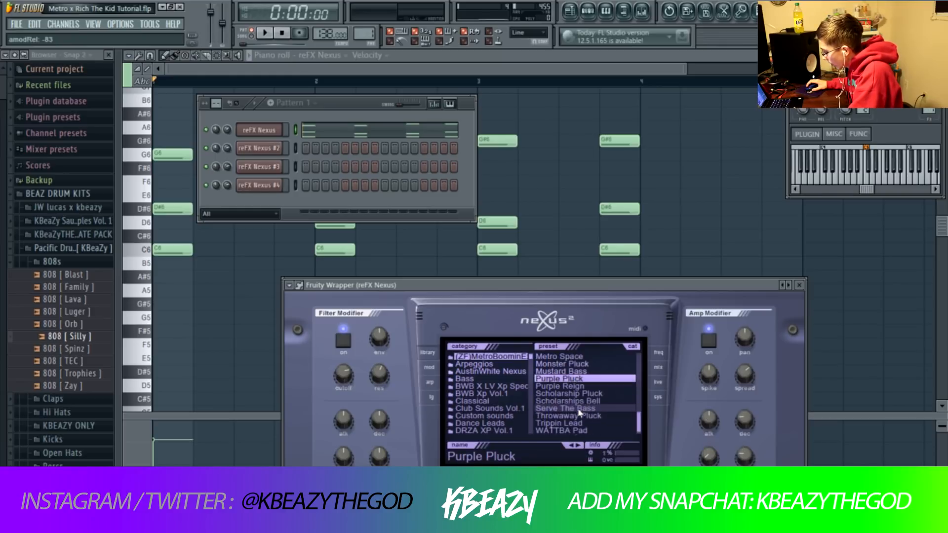
{"action": "scroll", "coordinate": [578, 408], "scroll_direction": "down", "scroll_amount": 3}
{"action": "key", "text": "space"}
Step: Audition the Scholarships Bell, Serve The Bass and Throwaway Pluck presets with the chords
{"action": "left_click", "coordinate": [573, 402]}
{"action": "key", "text": "space"}
{"action": "key", "text": "space"}
{"action": "left_click", "coordinate": [573, 408]}
{"action": "key", "text": "space"}
{"action": "key", "text": "space"}
{"action": "left_click", "coordinate": [572, 417]}
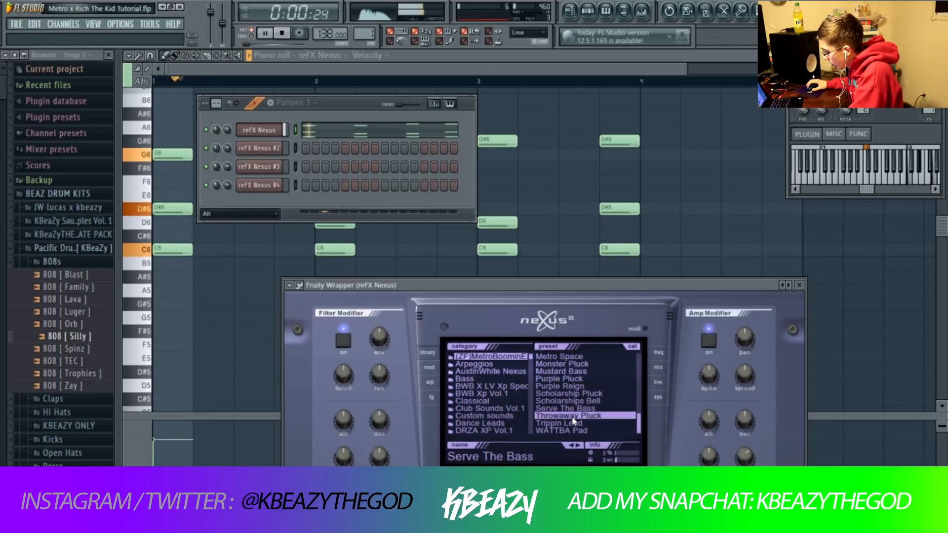
{"action": "key", "text": "space"}
{"action": "key", "text": "space"}
Step: Load the WATTBA Pad preset and lower the first reFX Nexus channel's volume while playing the chords
{"action": "left_click", "coordinate": [576, 430]}
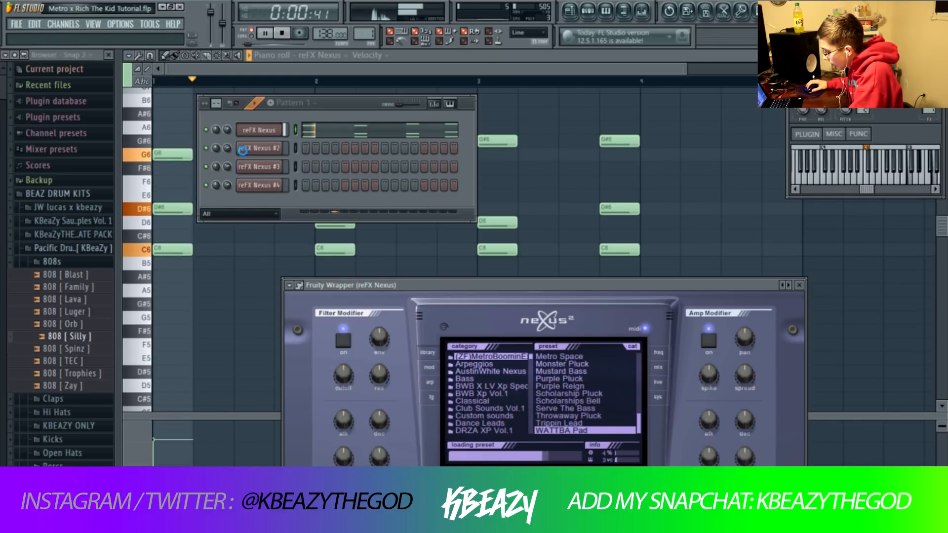
{"action": "key", "text": "space"}
{"action": "key", "text": "space"}
{"action": "left_click_drag", "start_coordinate": [227, 130], "coordinate": [227, 137]}
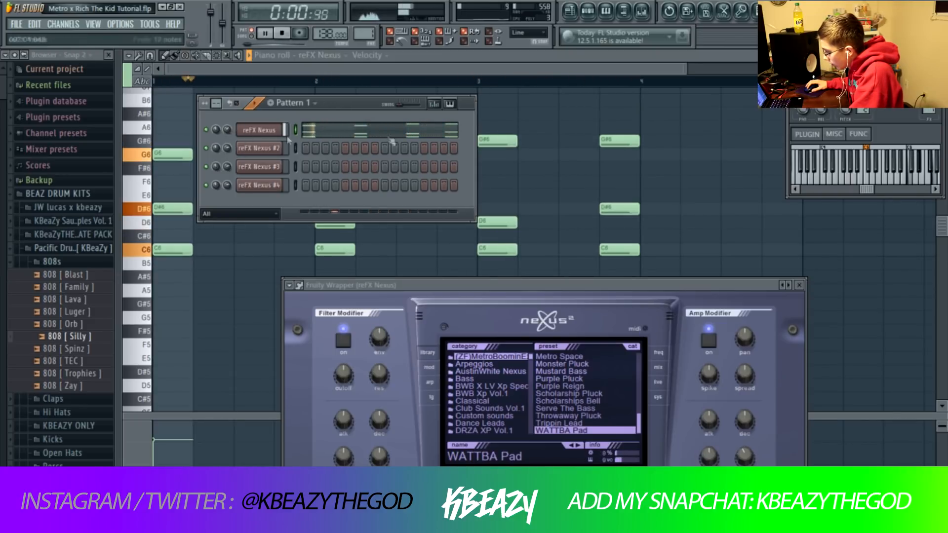
{"action": "key", "text": "space"}
Step: Move the last chord from the end of bar 3 to the start of bar 4 and play the progression
{"action": "left_click_drag", "start_coordinate": [627, 269], "coordinate": [597, 95]}
{"action": "left_click_drag", "start_coordinate": [607, 144], "coordinate": [643, 143]}
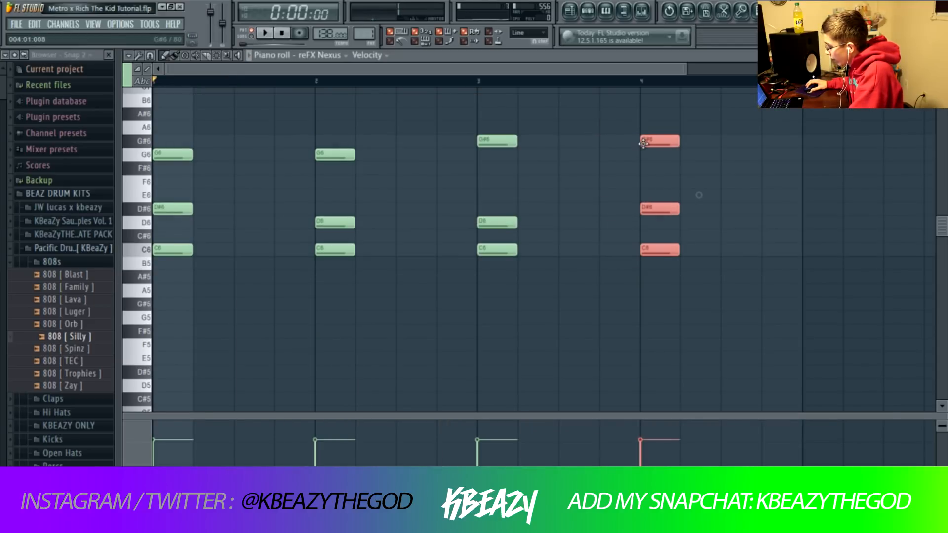
{"action": "left_click", "coordinate": [607, 141], "text": "ctrl"}
{"action": "key", "text": "space"}
{"action": "left_click_drag", "start_coordinate": [624, 69], "coordinate": [750, 68]}
Step: Reopen the first reFX Nexus instrument and audition DRZA Acrez Pad from the DRZA XP Vol.1 category
{"action": "key", "text": "F6"}
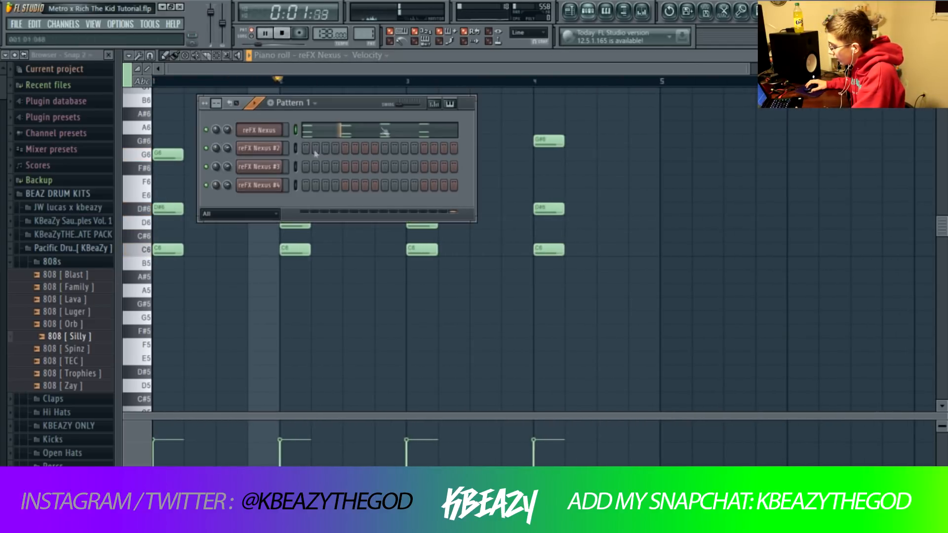
{"action": "left_click", "coordinate": [256, 128]}
{"action": "key", "text": "space"}
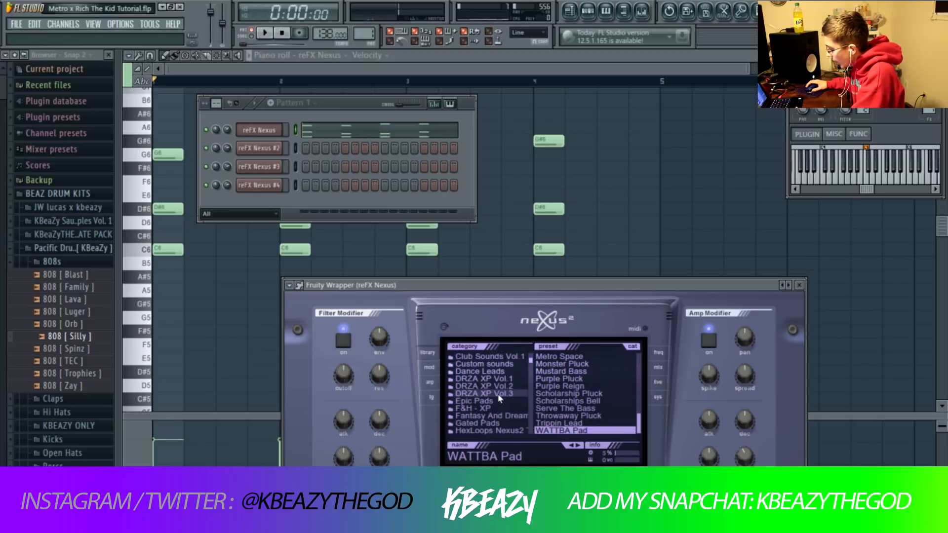
{"action": "left_click", "coordinate": [496, 394]}
{"action": "left_click", "coordinate": [486, 378]}
{"action": "left_click", "coordinate": [572, 364]}
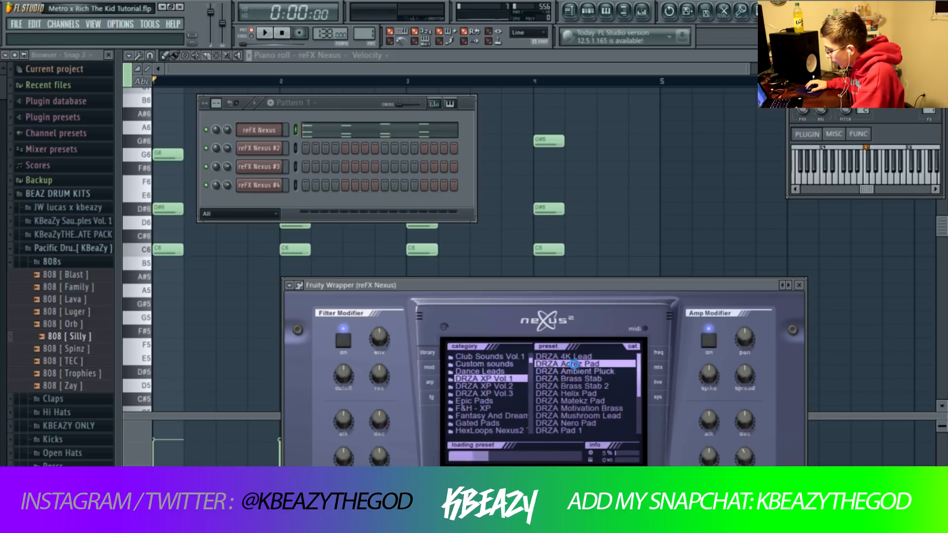
{"action": "key", "text": "space"}
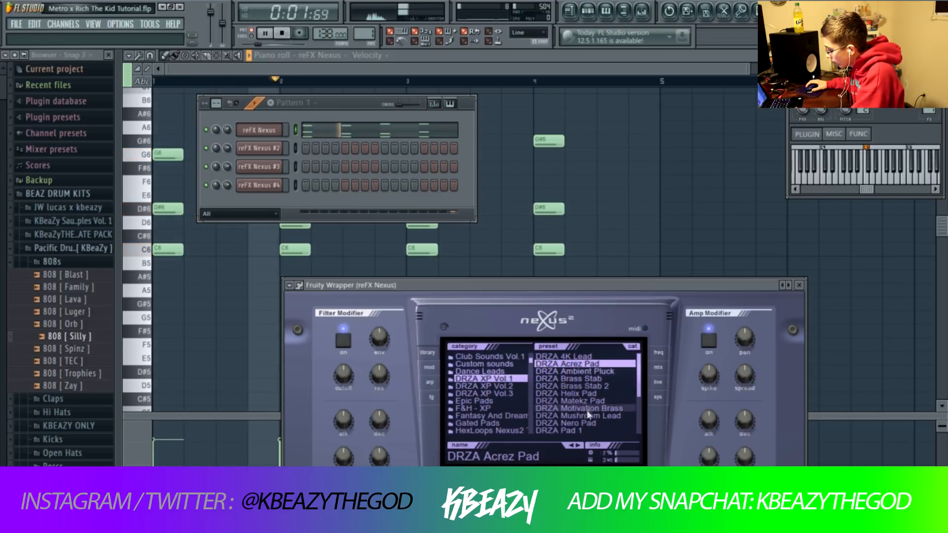
Step: Audition the DRZA Pad 1, DRZA PortaSynth and DRZA Space Harps presets with the chords
{"action": "left_click", "coordinate": [602, 430]}
{"action": "scroll", "coordinate": [612, 412], "scroll_direction": "down", "scroll_amount": 3}
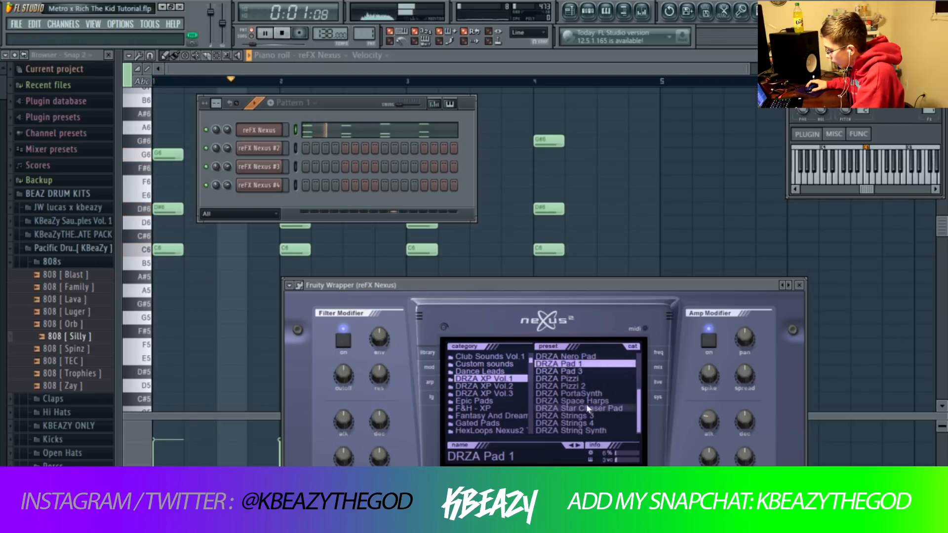
{"action": "left_click", "coordinate": [587, 393]}
{"action": "left_click", "coordinate": [586, 401]}
{"action": "key", "text": "space"}
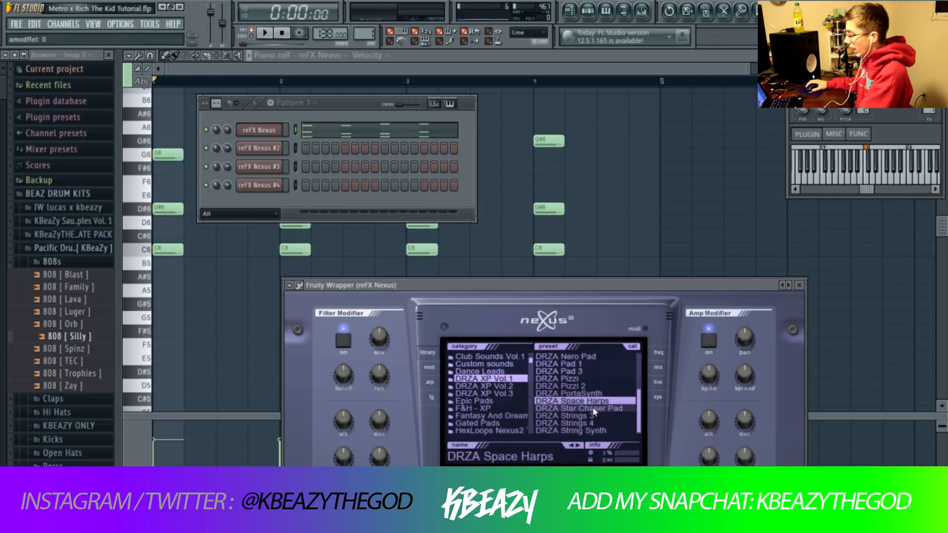
Step: Load the DRZA Star Chaser Pad preset and lower the first reFX Nexus channel's volume during playback
{"action": "left_click", "coordinate": [592, 409]}
{"action": "key", "text": "space"}
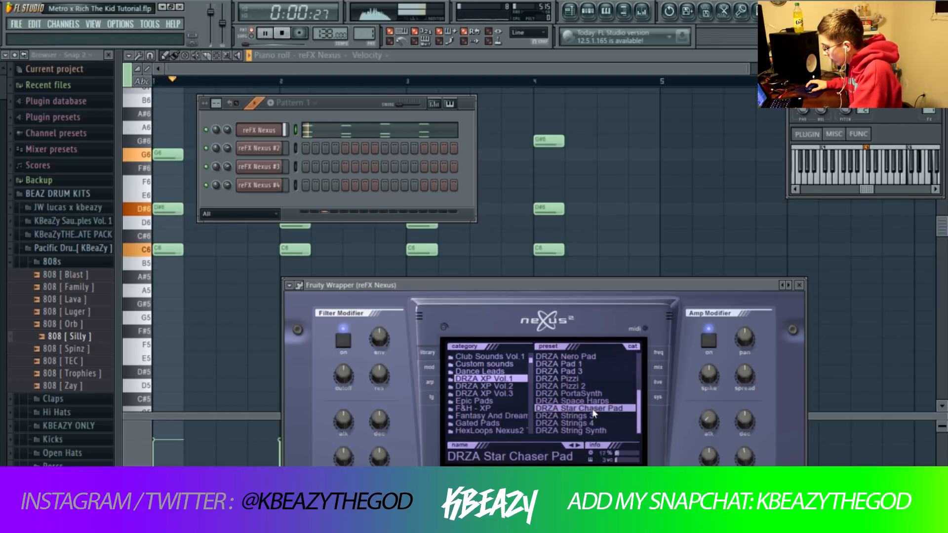
{"action": "left_click_drag", "start_coordinate": [227, 130], "coordinate": [227, 143]}
{"action": "key", "text": "space"}
Step: Find the saved "pd" search among the preset categories and list its pad presets
{"action": "scroll", "coordinate": [523, 394], "scroll_direction": "down", "scroll_amount": 5}
{"action": "left_click_drag", "start_coordinate": [530, 367], "coordinate": [527, 433]}
{"action": "scroll", "coordinate": [510, 391], "scroll_direction": "up", "scroll_amount": 6}
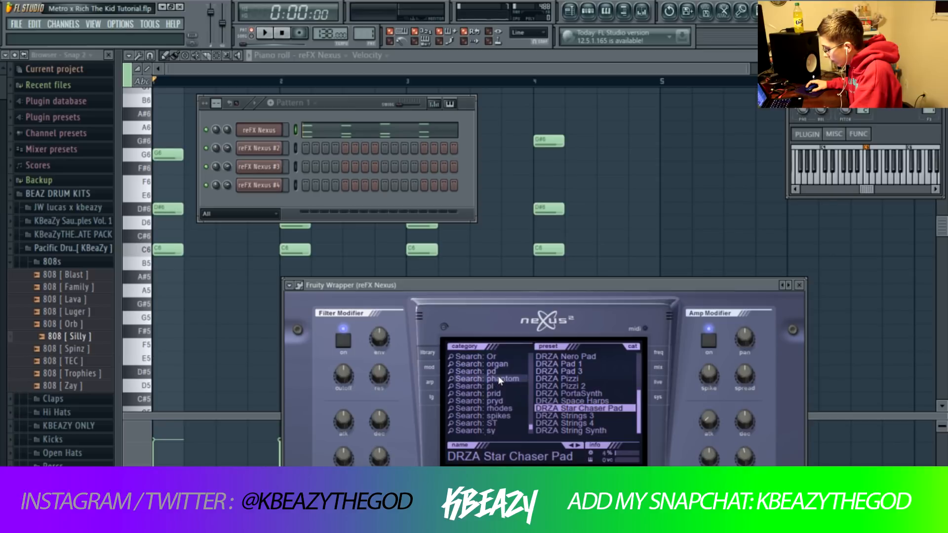
{"action": "left_click", "coordinate": [496, 371]}
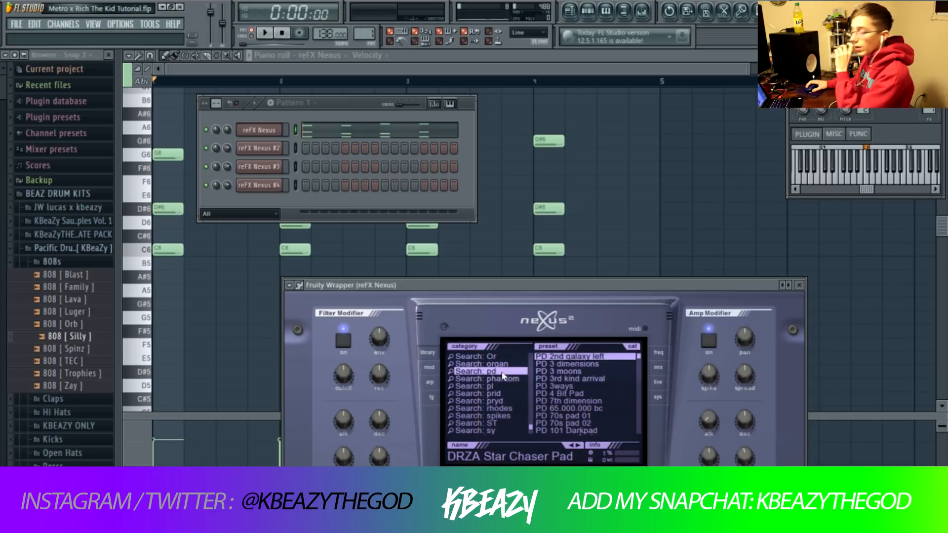
{"action": "right_click", "coordinate": [495, 374]}
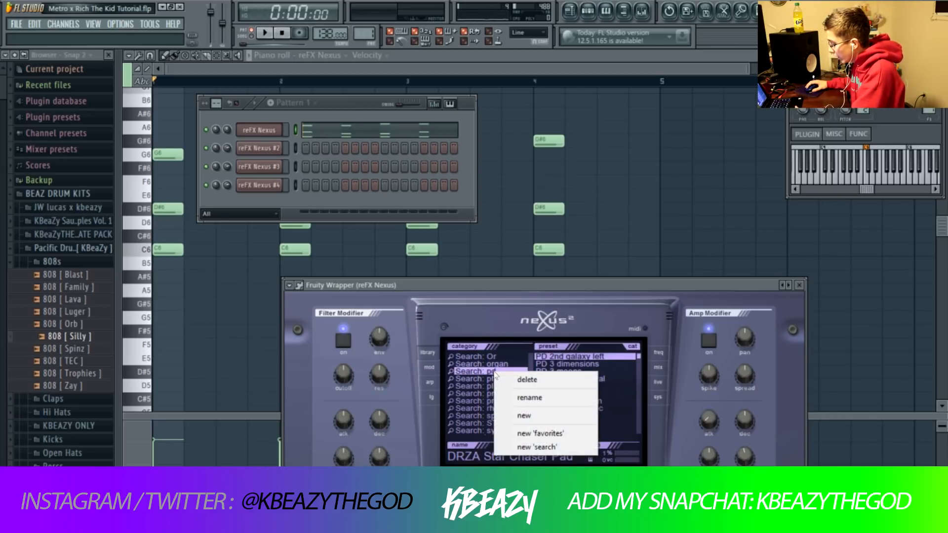
{"action": "left_click", "coordinate": [443, 328]}
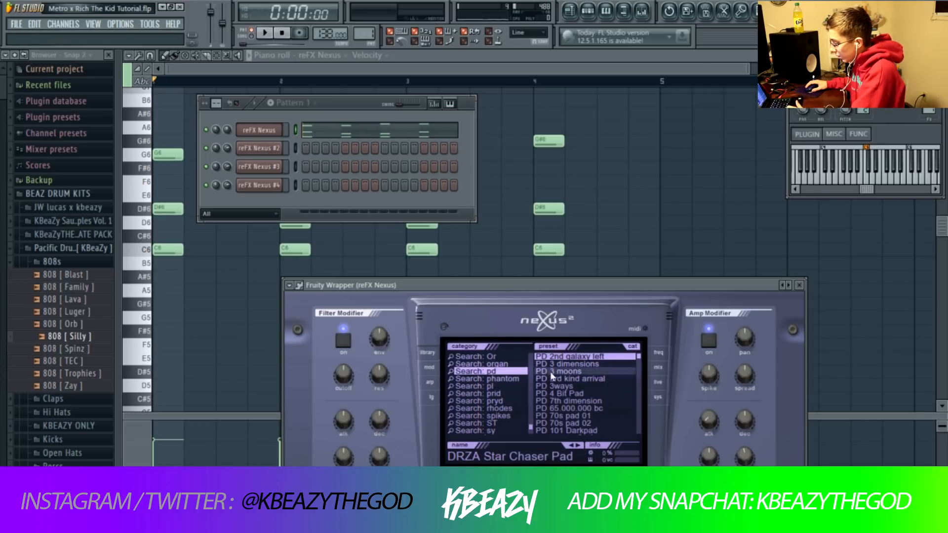
Step: Audition several PD pad presets with the chords, down to PD Analog KS Pad
{"action": "scroll", "coordinate": [567, 384], "scroll_direction": "down", "scroll_amount": 5}
{"action": "left_click", "coordinate": [582, 387]}
{"action": "scroll", "coordinate": [582, 389], "scroll_direction": "down", "scroll_amount": 3}
{"action": "left_click", "coordinate": [582, 388]}
{"action": "key", "text": "space"}
{"action": "scroll", "coordinate": [582, 390], "scroll_direction": "down", "scroll_amount": 4}
{"action": "left_click", "coordinate": [581, 386]}
{"action": "left_click", "coordinate": [581, 387]}
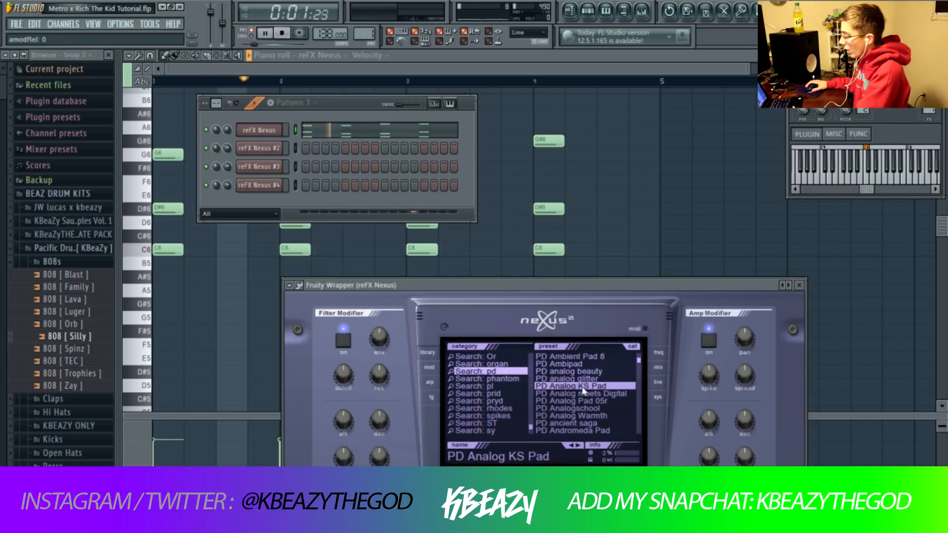
{"action": "key", "text": "space"}
Step: Load the PD Andromeda Pad 3 preset and play the chords with it
{"action": "scroll", "coordinate": [582, 390], "scroll_direction": "down", "scroll_amount": 3}
{"action": "left_click", "coordinate": [581, 387]}
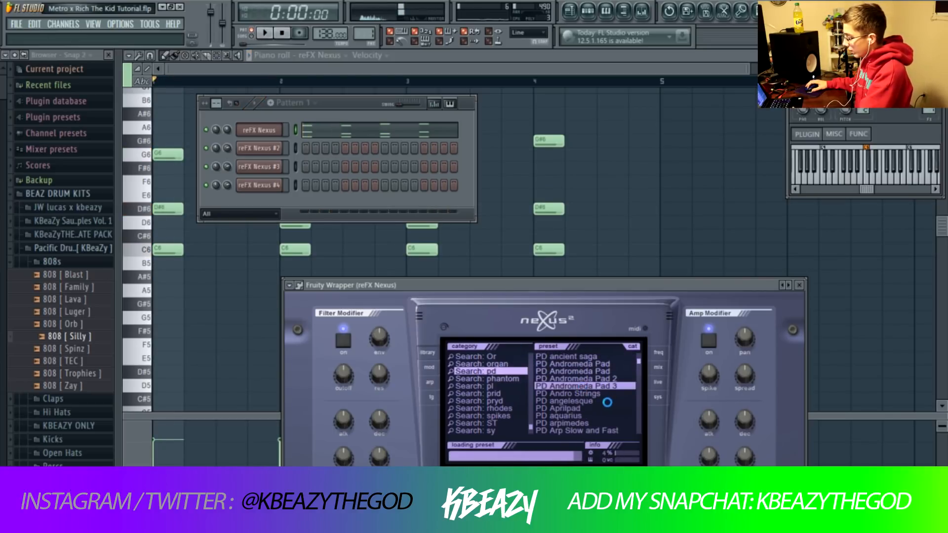
{"action": "key", "text": "space"}
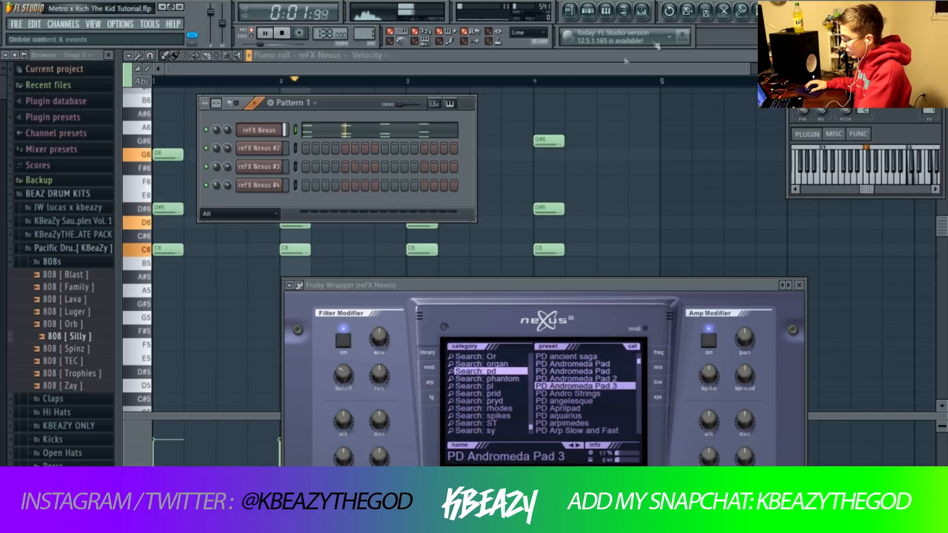
Step: Add Fruity Parametric EQ 2 to the reFX Nexus mixer track and cut the lows with band 1 at -18 dB, about 441 Hz
{"action": "key", "text": "space"}
{"action": "key", "text": "F9"}
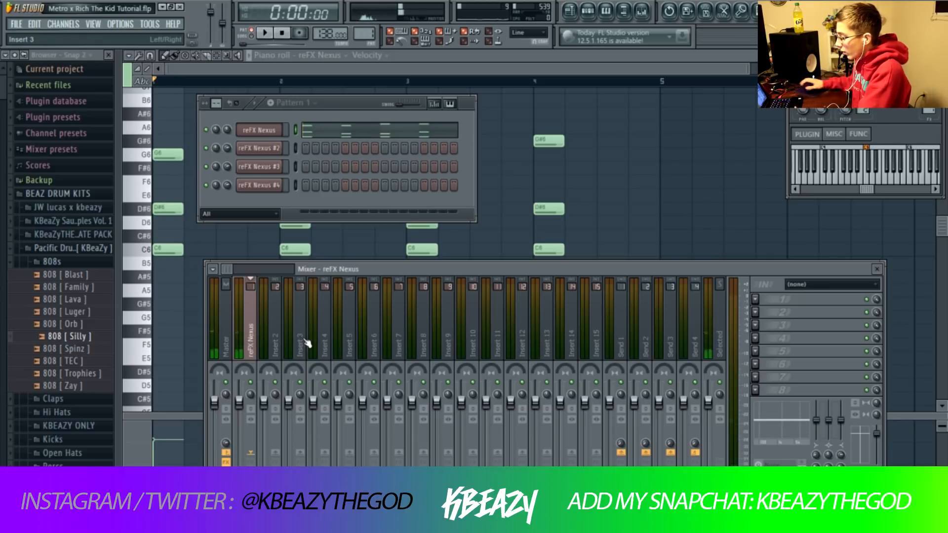
{"action": "left_click", "coordinate": [757, 298]}
{"action": "left_click", "coordinate": [760, 211]}
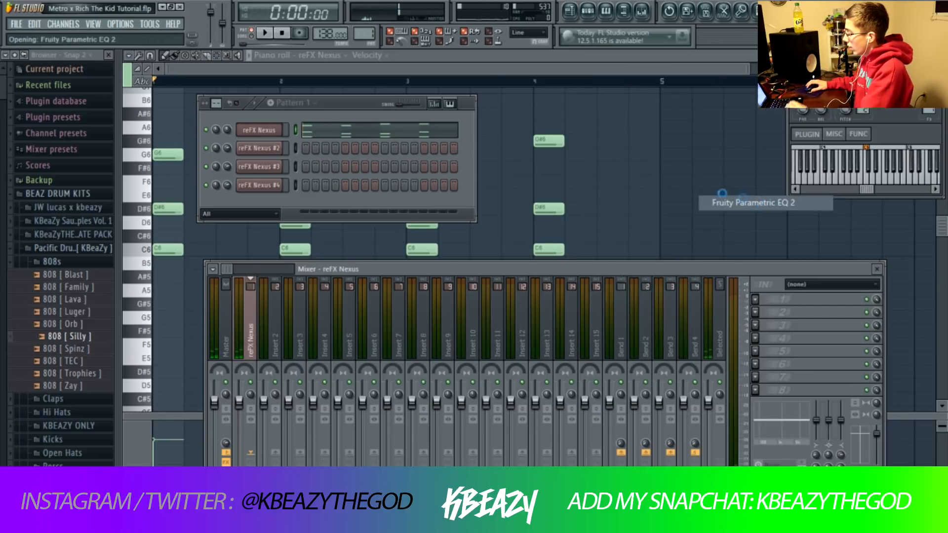
{"action": "left_click_drag", "start_coordinate": [193, 234], "coordinate": [274, 273]}
{"action": "key", "text": "space"}
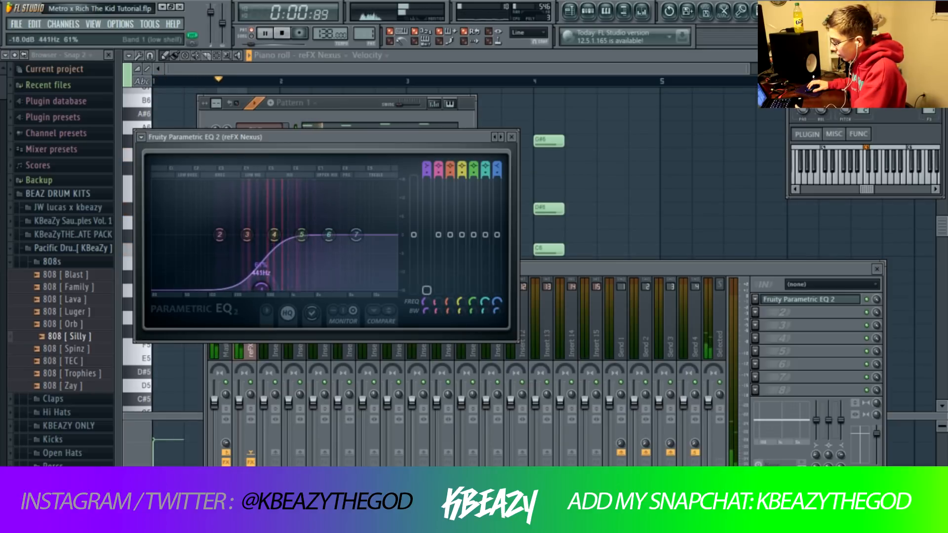
Step: Add Fruity Reeverb in the reFX Nexus track's second effect slot and lower the track volume to about -1.5 dB
{"action": "left_click", "coordinate": [754, 313]}
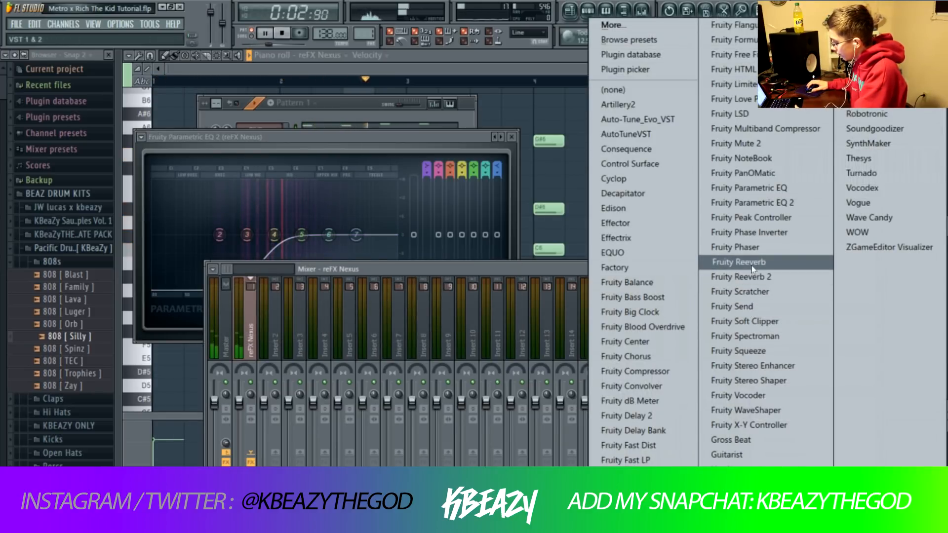
{"action": "left_click", "coordinate": [726, 267]}
{"action": "left_click_drag", "start_coordinate": [240, 400], "coordinate": [240, 407]}
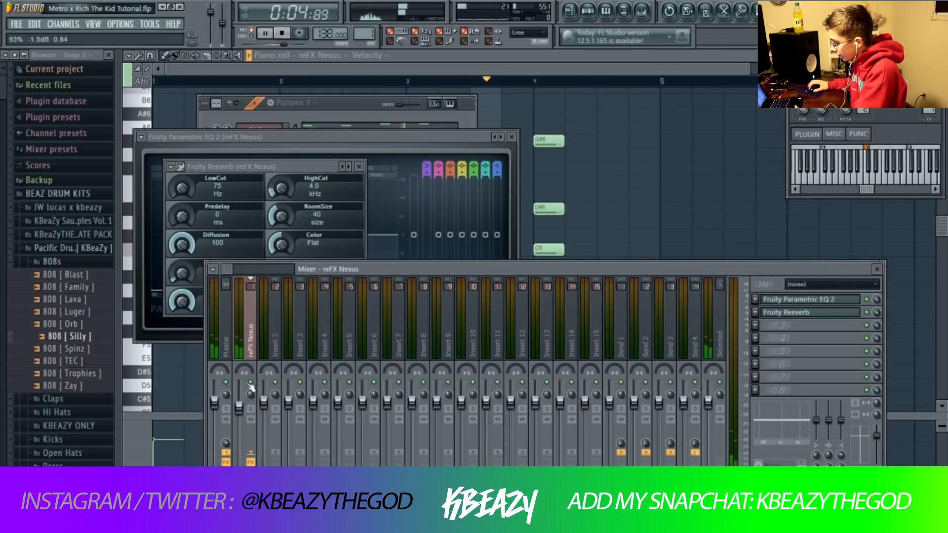
Step: Stop playback, open the reFX Nexus #2 instrument and audition the Collosal Piano and Diamonds Dancin Vox presets
{"action": "left_click", "coordinate": [356, 102]}
{"action": "key", "text": "space"}
{"action": "left_click", "coordinate": [256, 148]}
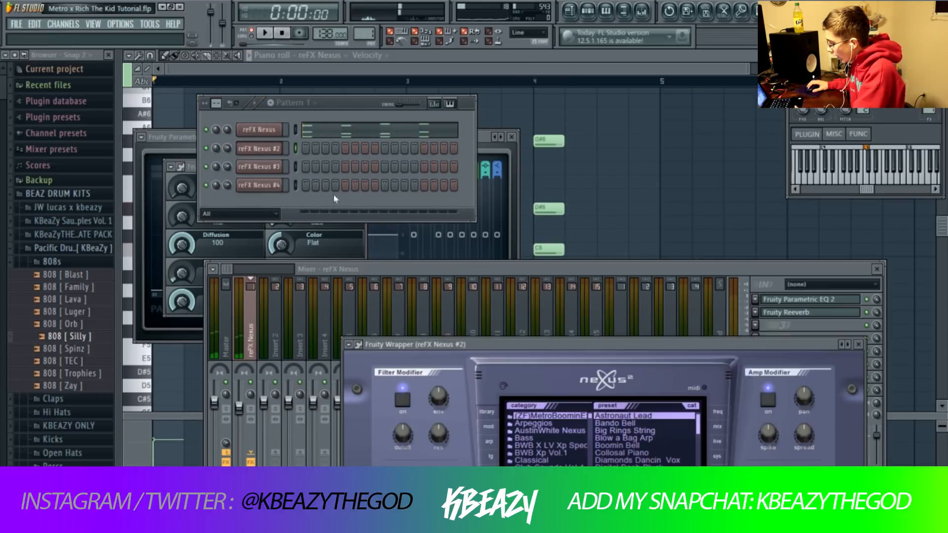
{"action": "left_click_drag", "start_coordinate": [575, 345], "coordinate": [506, 149]}
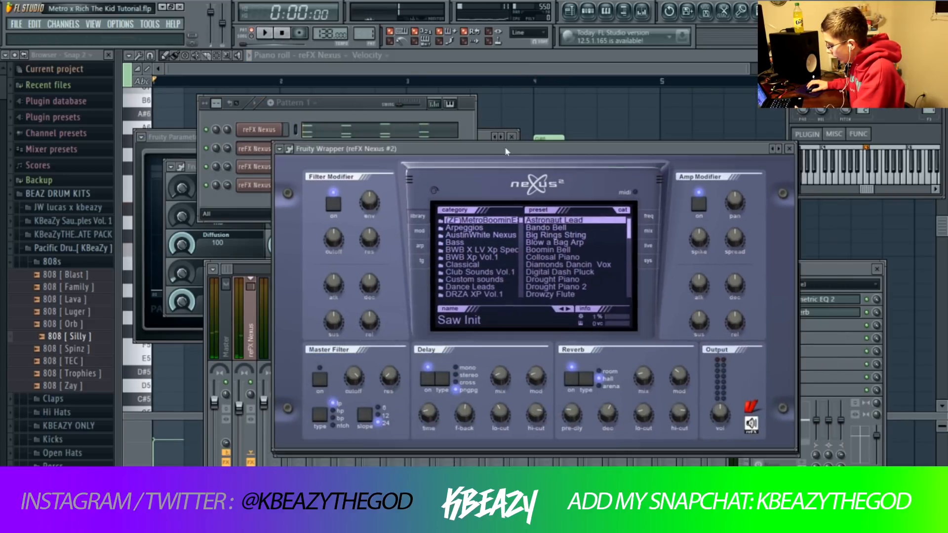
{"action": "left_click", "coordinate": [563, 257]}
{"action": "left_click", "coordinate": [563, 265]}
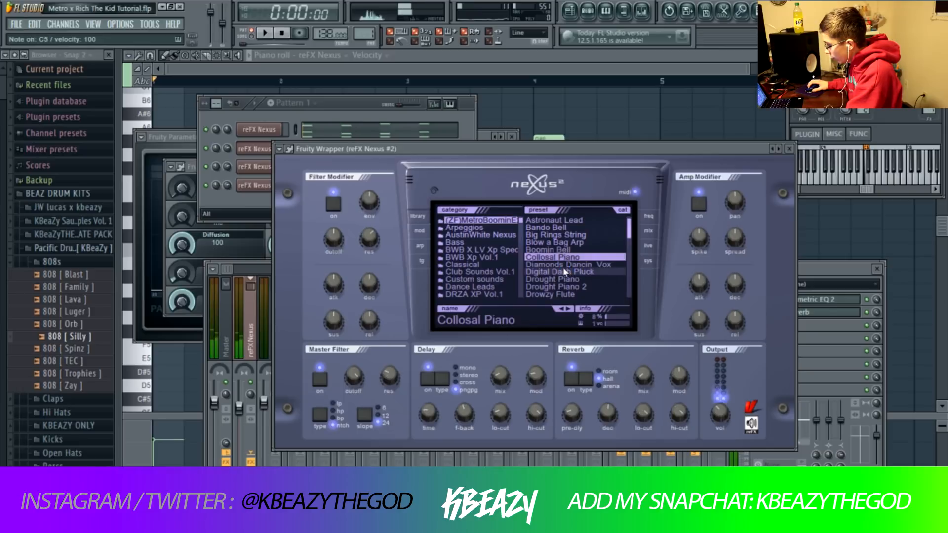
{"action": "left_click", "coordinate": [561, 265]}
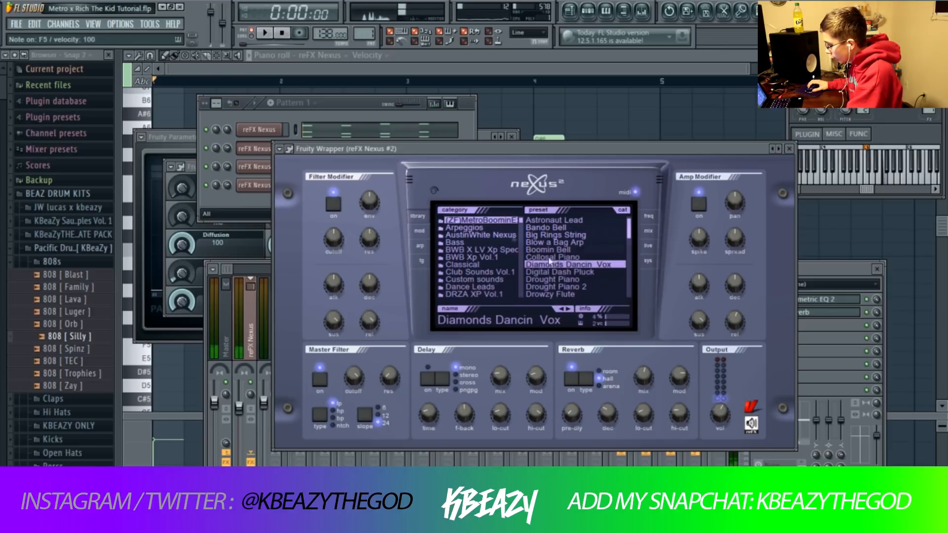
Step: Show the reFX Nexus #2 notes in the piano roll and draw a C6 note on beat 2 of bar 1
{"action": "left_click", "coordinate": [324, 55]}
{"action": "left_click", "coordinate": [328, 99]}
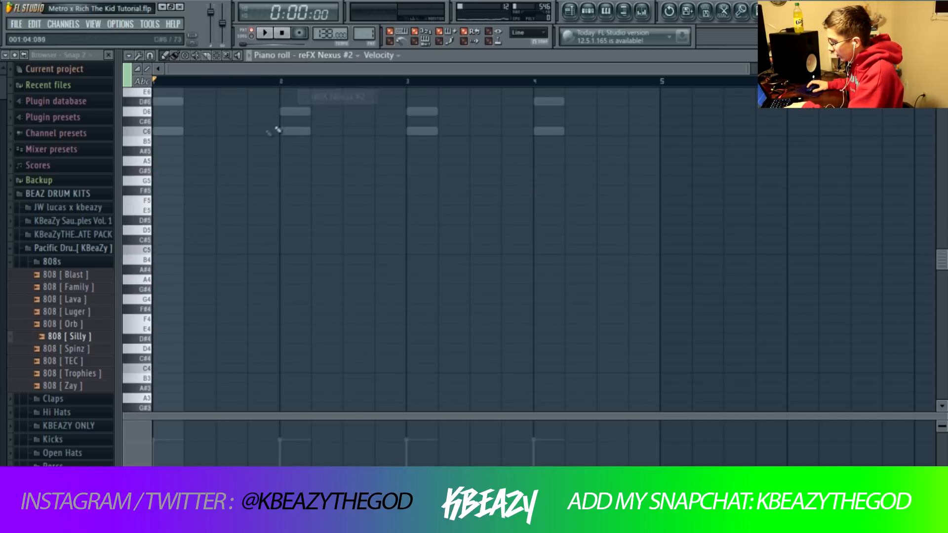
{"action": "key", "text": "space"}
{"action": "left_click", "coordinate": [200, 131]}
{"action": "right_click", "coordinate": [207, 131]}
{"action": "key", "text": "space"}
{"action": "key", "text": "space"}
{"action": "scroll", "coordinate": [201, 153], "scroll_direction": "up", "scroll_amount": 2}
{"action": "key", "text": "space"}
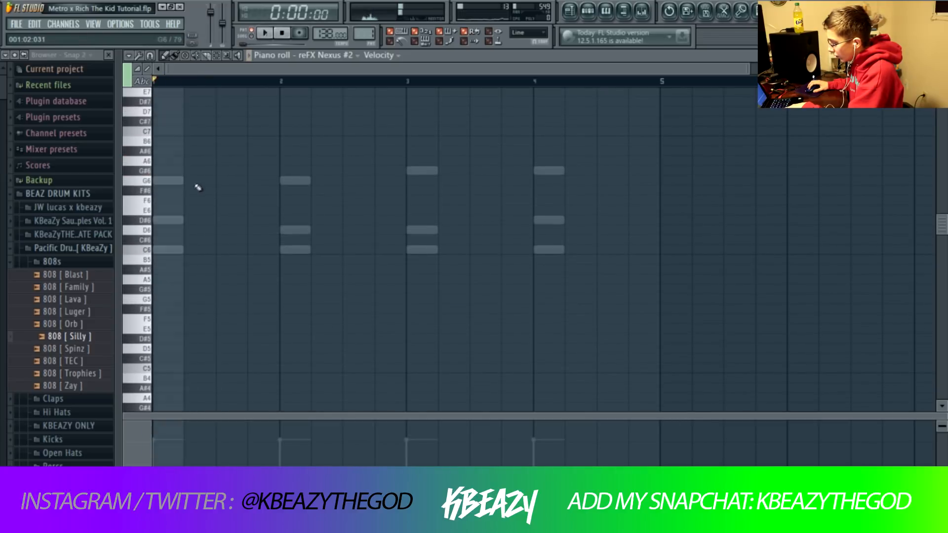
{"action": "left_click", "coordinate": [195, 251]}
Step: Load the Scholarship Pluck preset in reFX Nexus #2 and return to its piano roll
{"action": "key", "text": "F6"}
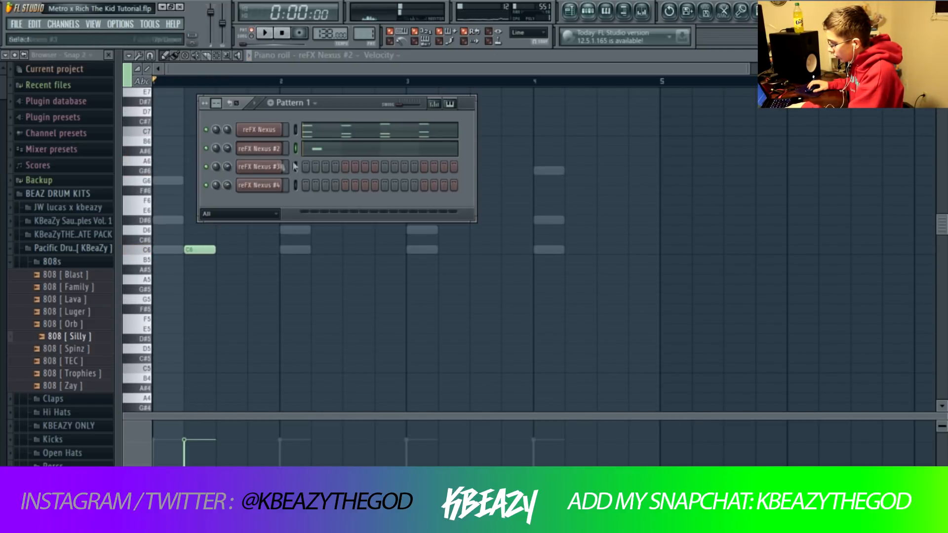
{"action": "left_click", "coordinate": [266, 147]}
{"action": "scroll", "coordinate": [568, 284], "scroll_direction": "down", "scroll_amount": 5}
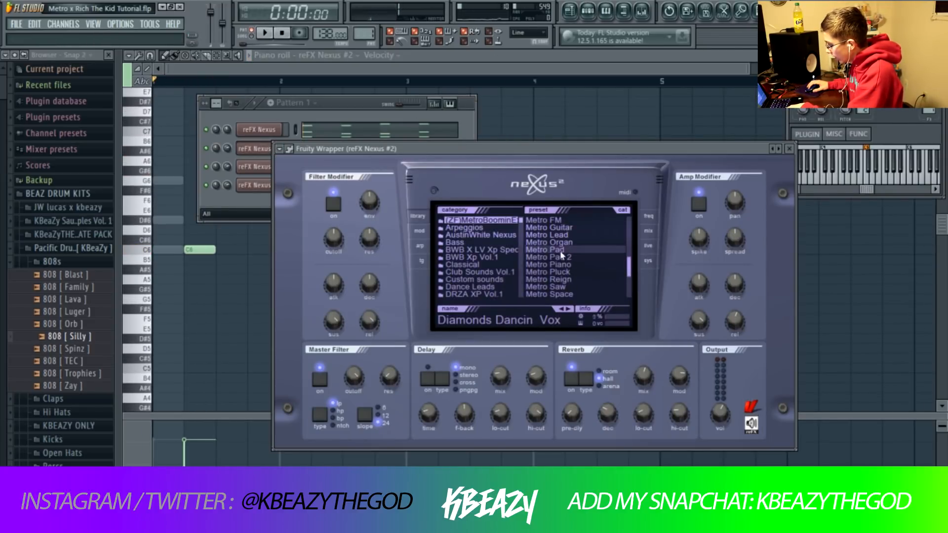
{"action": "scroll", "coordinate": [565, 255], "scroll_direction": "down", "scroll_amount": 3}
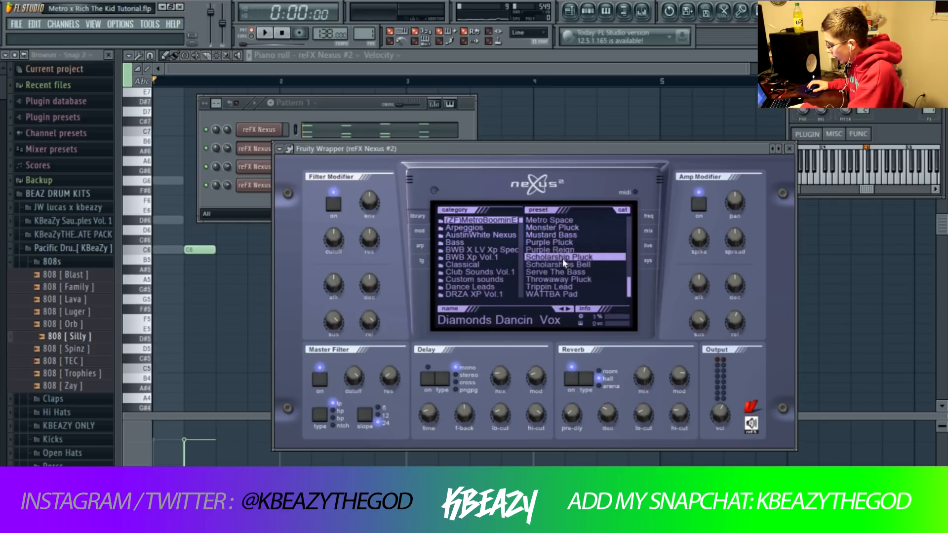
{"action": "left_click", "coordinate": [563, 260]}
{"action": "left_click", "coordinate": [564, 263]}
{"action": "left_click", "coordinate": [522, 69]}
Step: Complete the bar 1 melody with G6 on beat 1, D6 on beat 3 and D#6 on beat 4, checking it in playback
{"action": "key", "text": "space"}
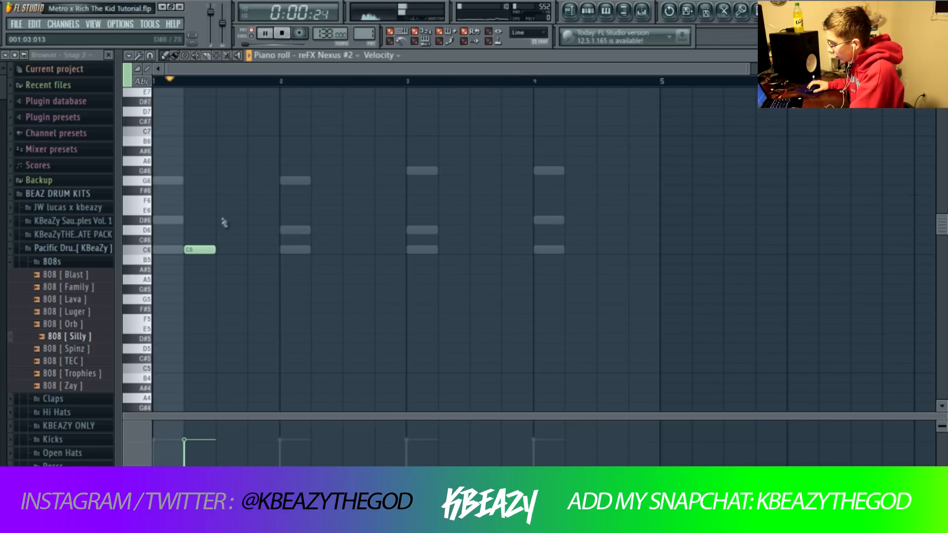
{"action": "left_click_drag", "start_coordinate": [168, 171], "coordinate": [167, 180]}
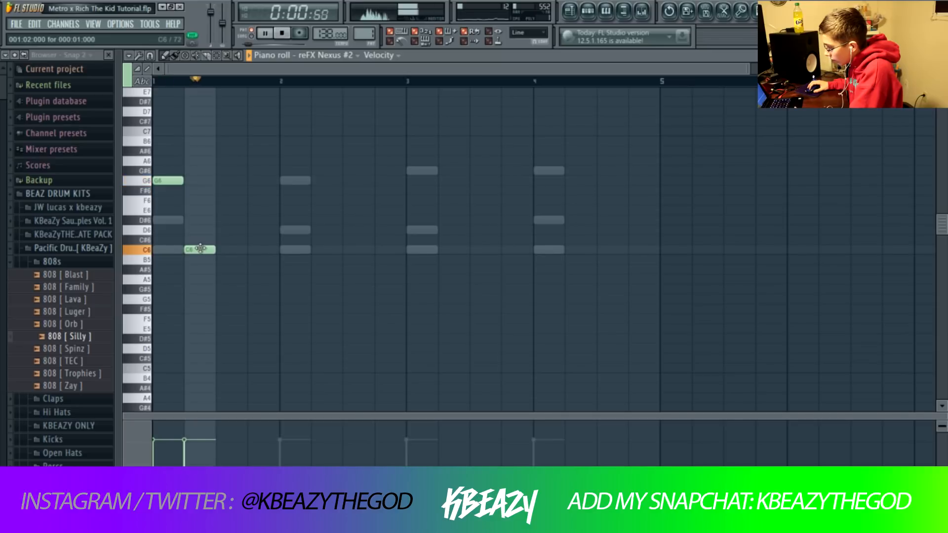
{"action": "key", "text": "space"}
{"action": "key", "text": "space"}
{"action": "left_click", "coordinate": [230, 230]}
{"action": "left_click", "coordinate": [252, 220]}
Step: Draw the bar 2 melody as D6, C6, G6 and D6 on successive beats, checking it in playback
{"action": "left_click", "coordinate": [289, 181]}
{"action": "right_click", "coordinate": [292, 181]}
{"action": "key", "text": "space"}
{"action": "left_click", "coordinate": [295, 230]}
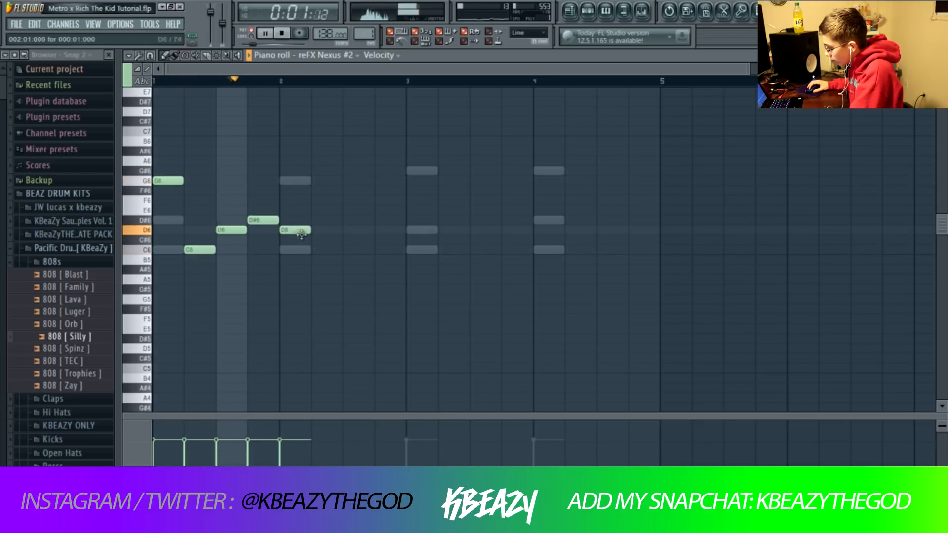
{"action": "left_click", "coordinate": [317, 249]}
{"action": "key", "text": "space"}
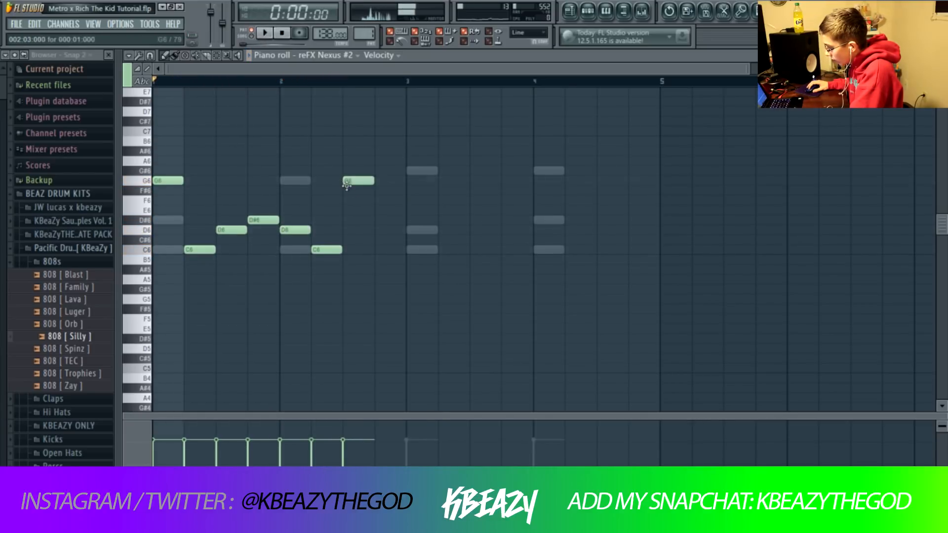
{"action": "left_click", "coordinate": [379, 230]}
{"action": "key", "text": "space"}
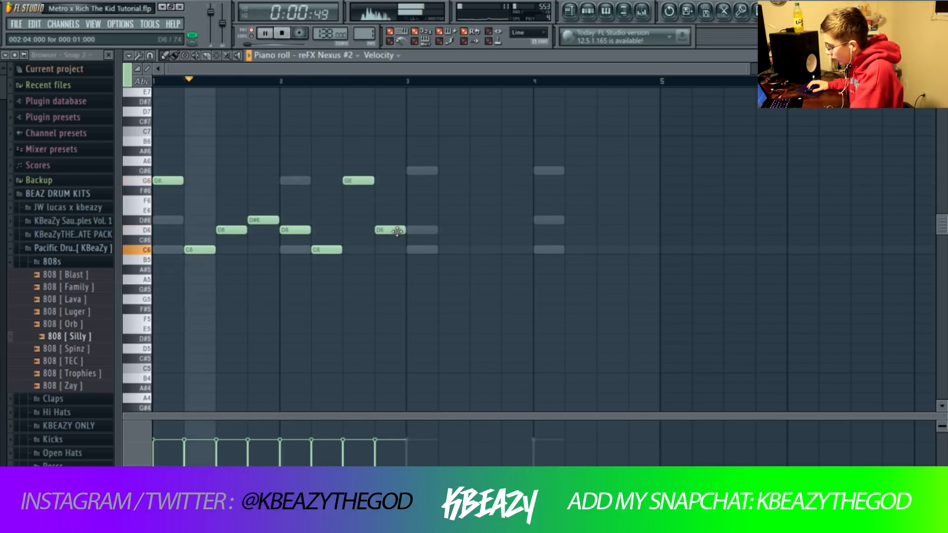
{"action": "left_click", "coordinate": [411, 171]}
{"action": "key", "text": "space"}
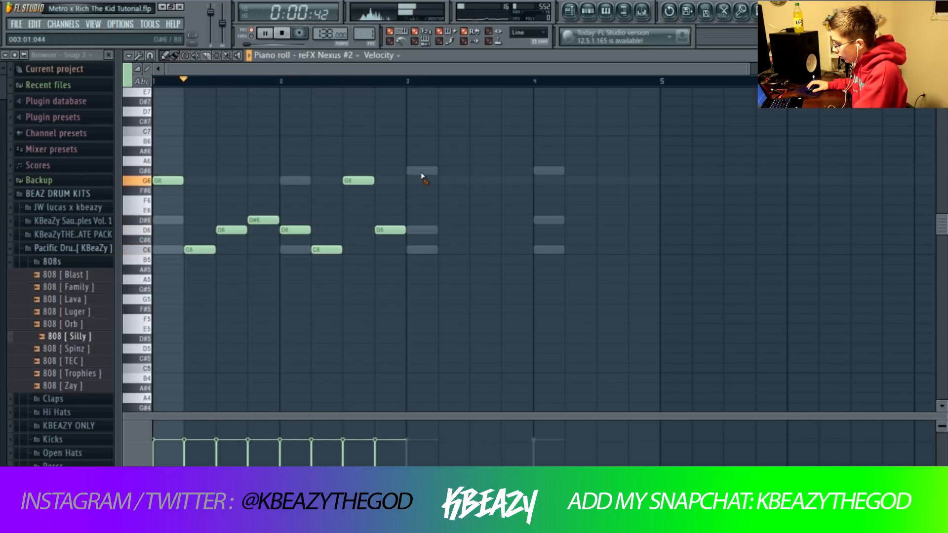
Step: Try copying the last seven melody notes into bars 3 and 4 with G#6 as the high notes, and play the result
{"action": "left_click_drag", "start_coordinate": [423, 292], "coordinate": [206, 118]}
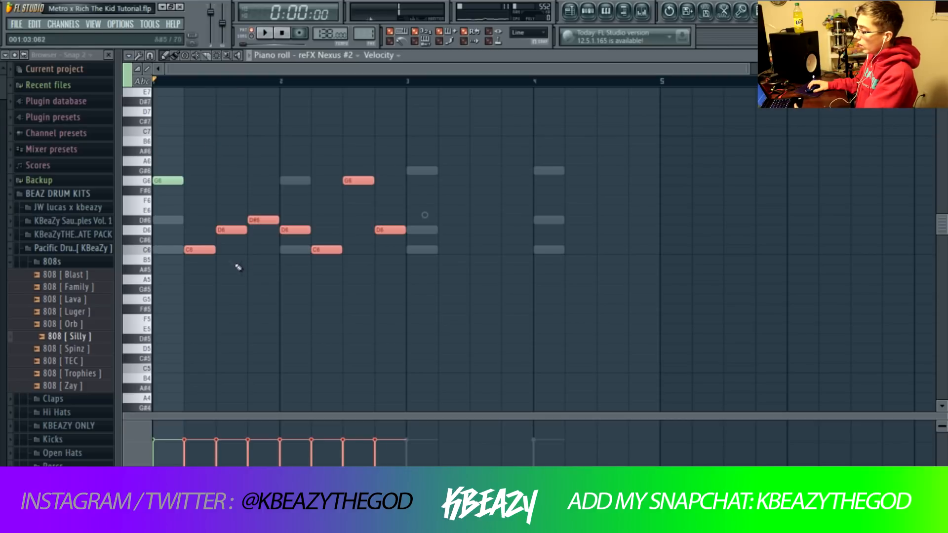
{"action": "key", "text": "ctrl+b"}
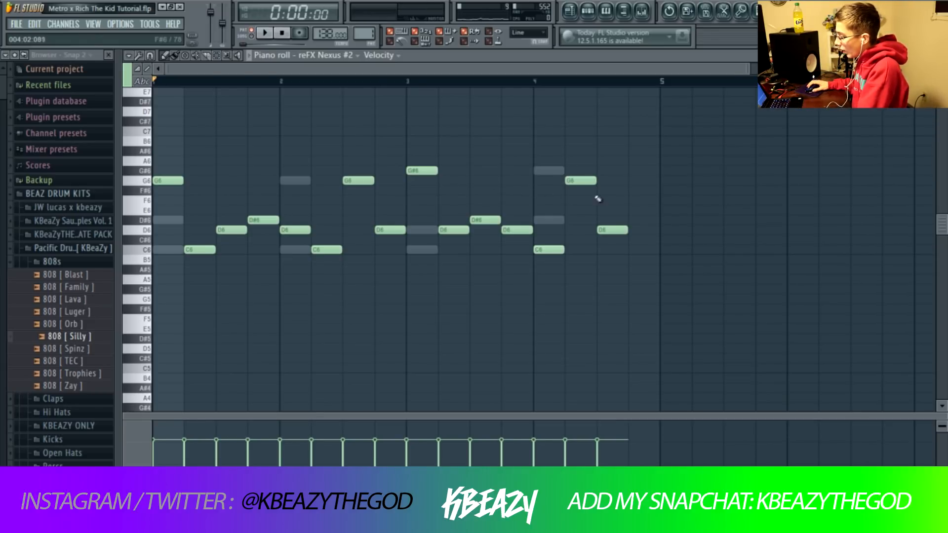
{"action": "left_click", "coordinate": [568, 171]}
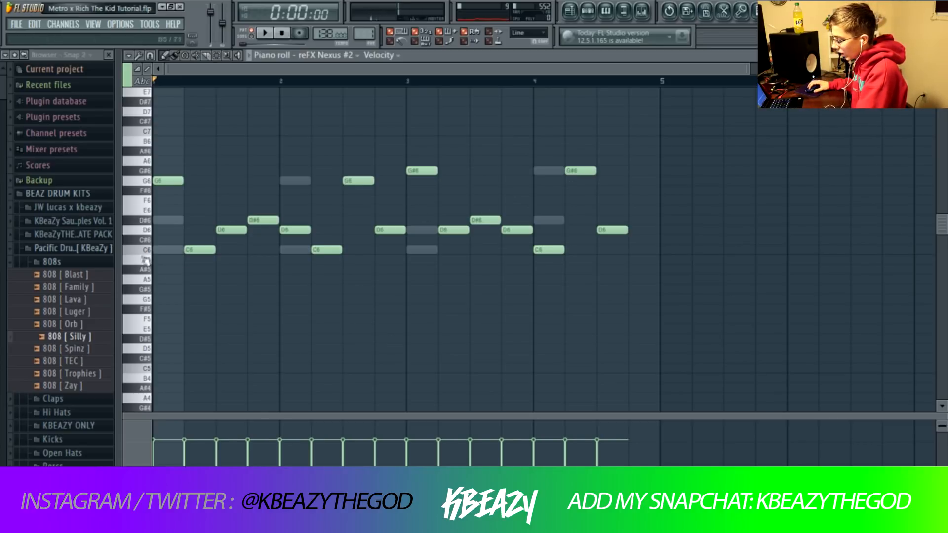
{"action": "scroll", "coordinate": [147, 220], "scroll_direction": "up", "scroll_amount": 3}
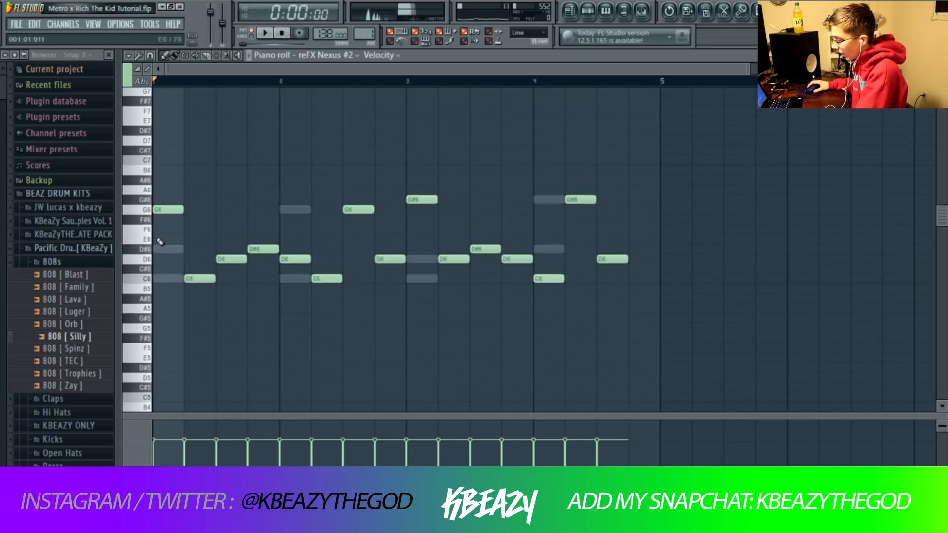
{"action": "scroll", "coordinate": [147, 205], "scroll_direction": "up", "scroll_amount": 6}
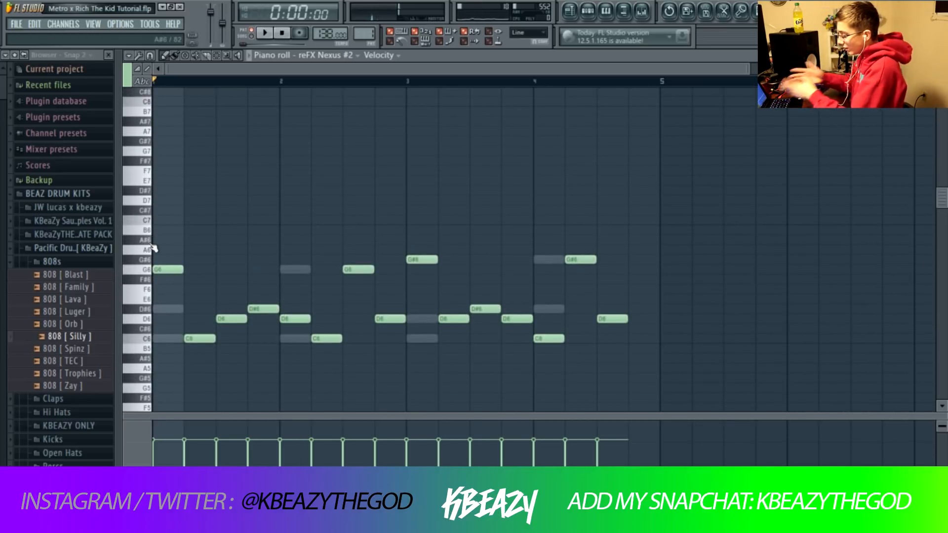
{"action": "left_click", "coordinate": [324, 55]}
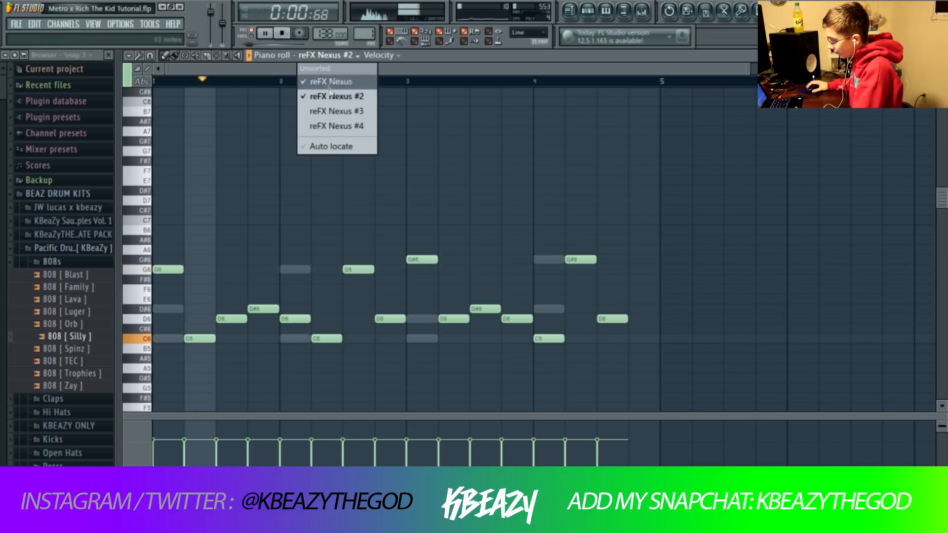
{"action": "left_click", "coordinate": [328, 95]}
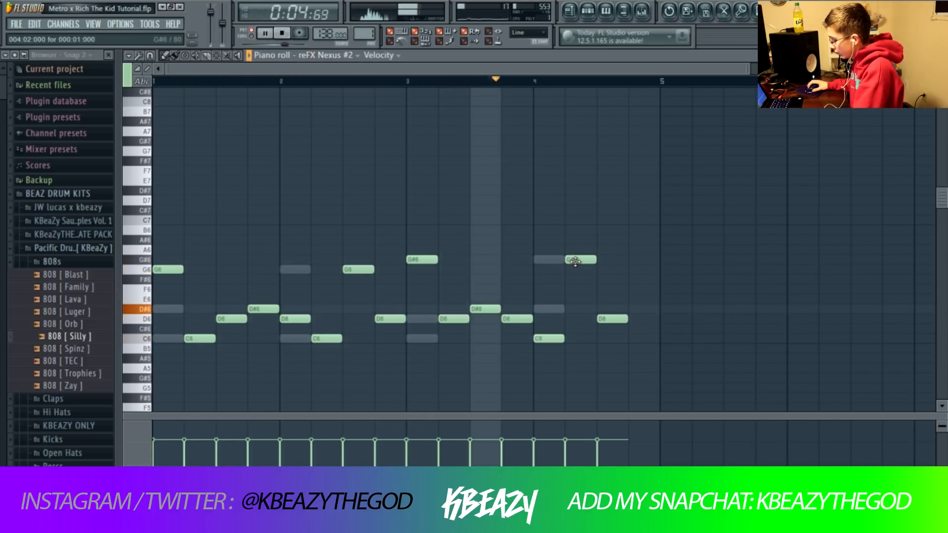
{"action": "key", "text": "space"}
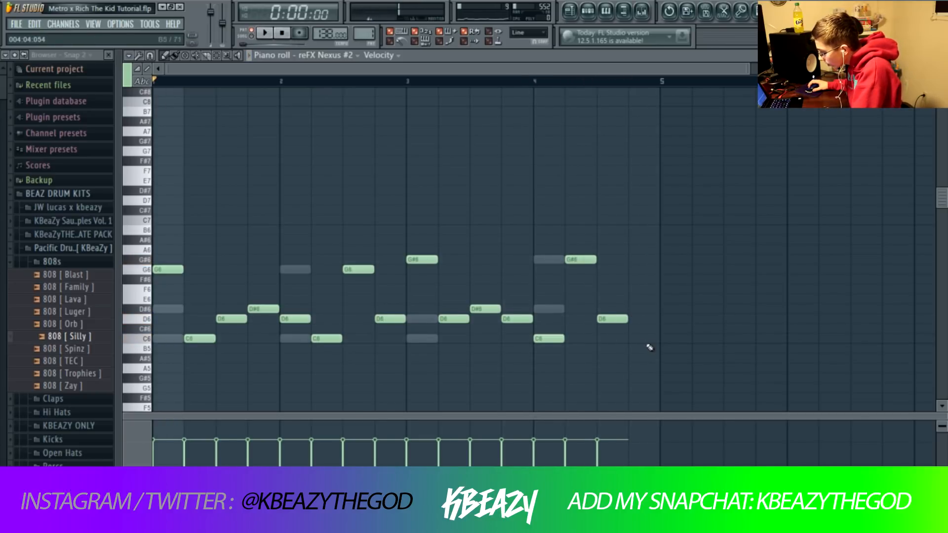
Step: Delete all the melody notes in bars 3 and 4 during playback
{"action": "key", "text": "space"}
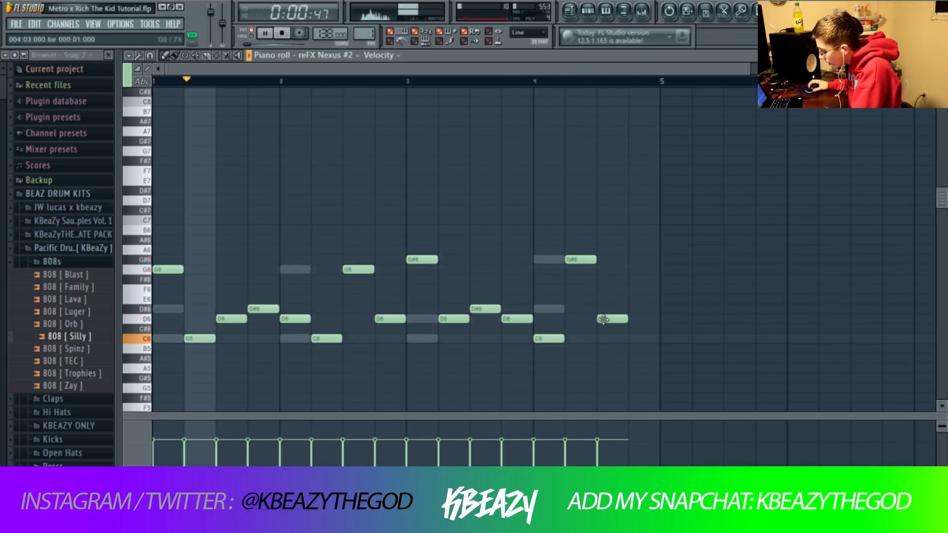
{"action": "right_click", "coordinate": [580, 259]}
{"action": "right_click", "coordinate": [611, 320]}
{"action": "right_click", "coordinate": [549, 338]}
{"action": "right_click", "coordinate": [517, 318]}
{"action": "right_click", "coordinate": [485, 308]}
{"action": "right_click", "coordinate": [454, 319]}
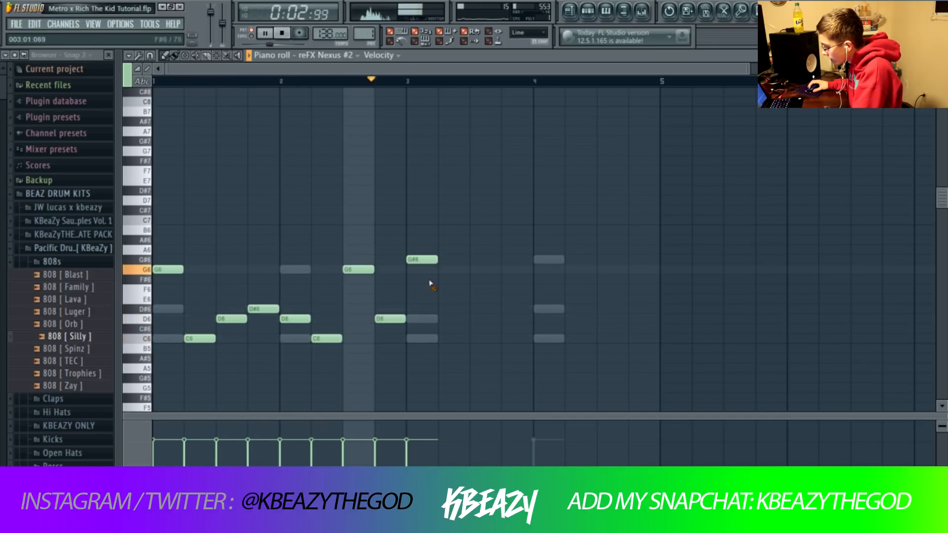
{"action": "right_click", "coordinate": [422, 260]}
Step: Duplicate the two-bar melody into bars 3 and 4 and raise both copied G6 notes to G#6
{"action": "key", "text": "space"}
{"action": "key", "text": "ctrl+b"}
{"action": "key", "text": "space"}
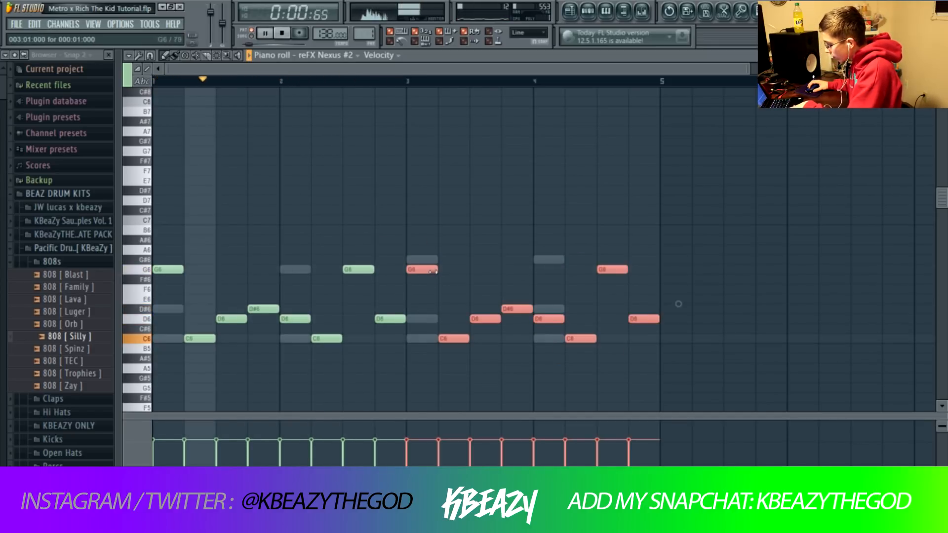
{"action": "left_click", "coordinate": [677, 302], "text": "ctrl"}
{"action": "left_click_drag", "start_coordinate": [601, 269], "coordinate": [601, 260]}
{"action": "left_click_drag", "start_coordinate": [422, 270], "coordinate": [422, 260]}
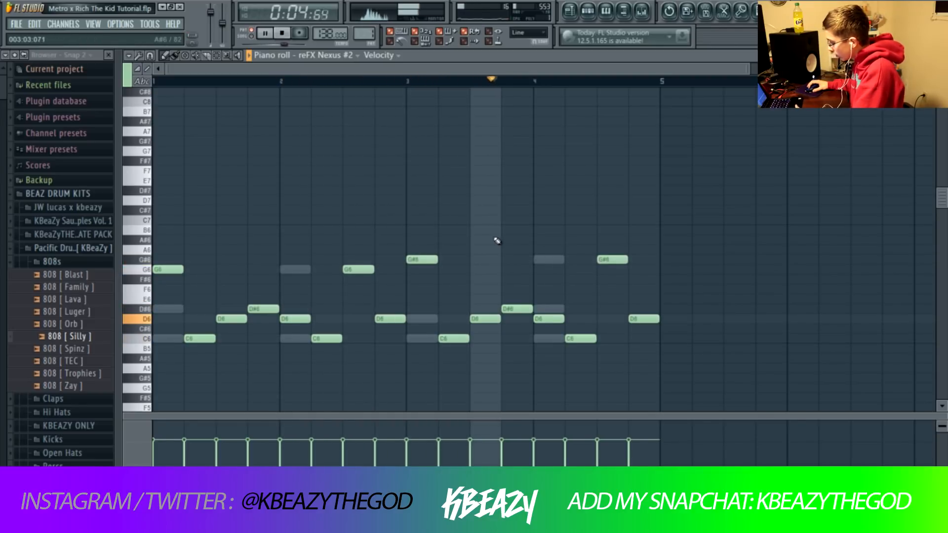
{"action": "right_click", "coordinate": [552, 318]}
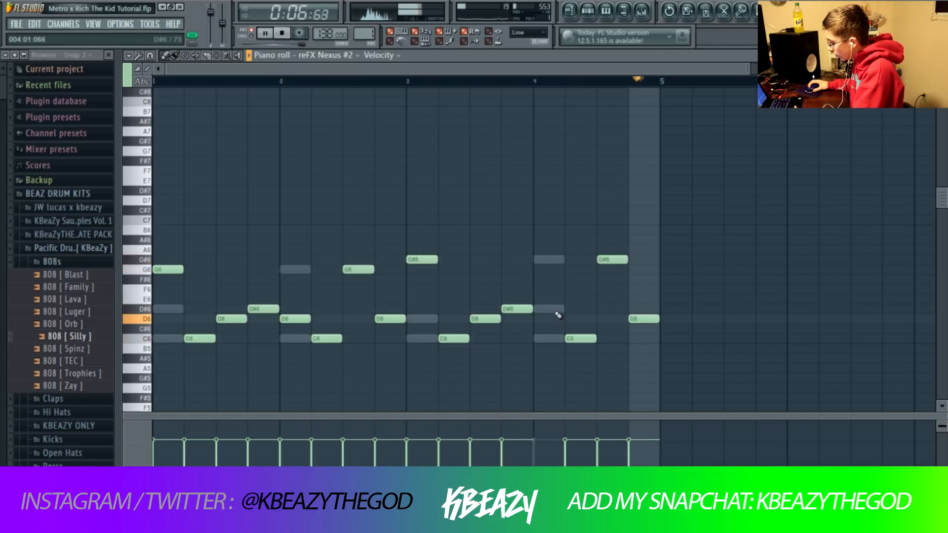
{"action": "left_click", "coordinate": [544, 319]}
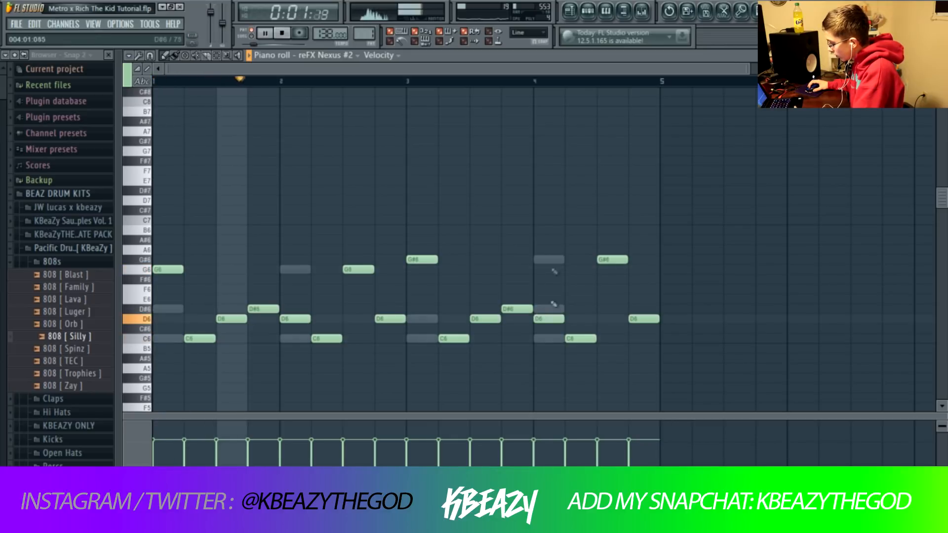
Step: Stop playback, open the reFX Nexus #3 channel and load the Pridz Sidechain Bass preset from the "prid" search category
{"action": "left_click", "coordinate": [588, 11]}
{"action": "key", "text": "space"}
{"action": "left_click", "coordinate": [261, 167]}
{"action": "left_click_drag", "start_coordinate": [537, 373], "coordinate": [416, 180]}
{"action": "scroll", "coordinate": [488, 278], "scroll_direction": "down", "scroll_amount": 5}
{"action": "left_click_drag", "start_coordinate": [497, 265], "coordinate": [497, 325]}
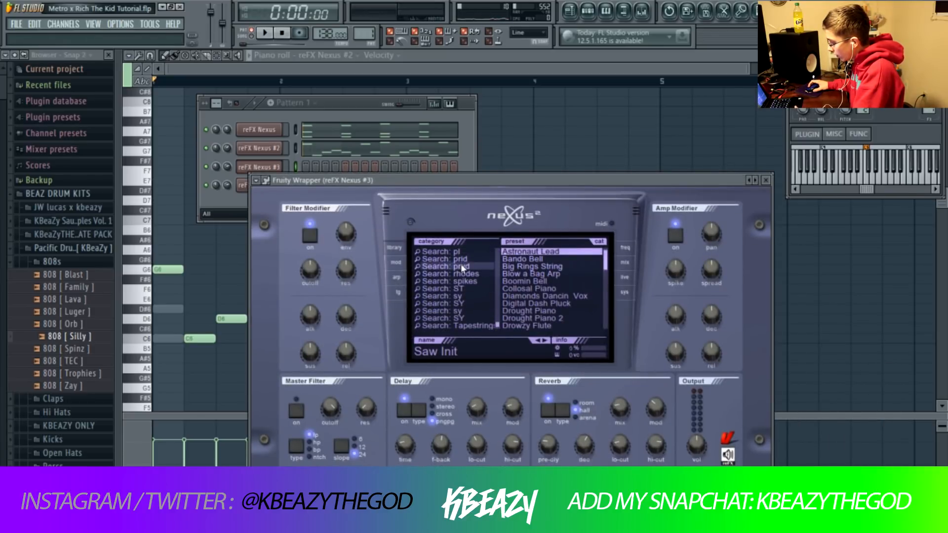
{"action": "left_click", "coordinate": [460, 265]}
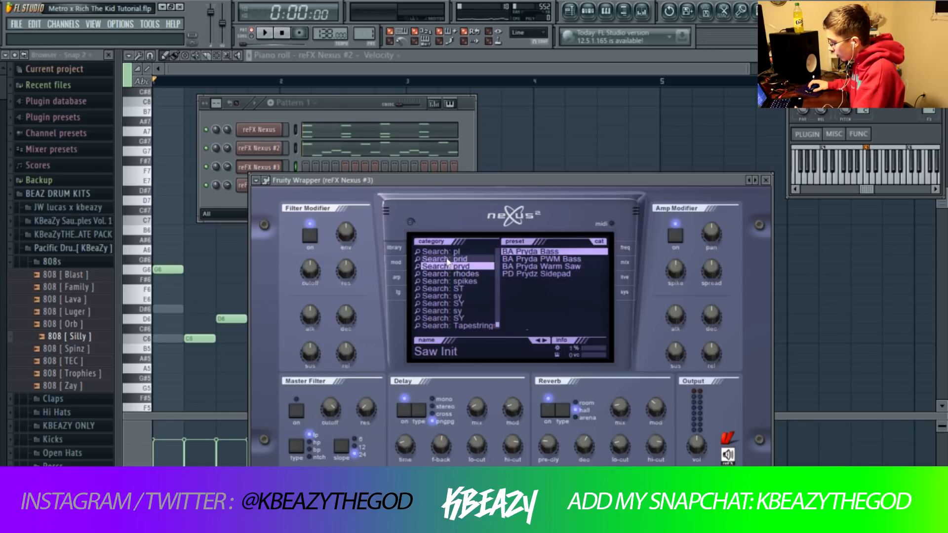
{"action": "left_click", "coordinate": [446, 259]}
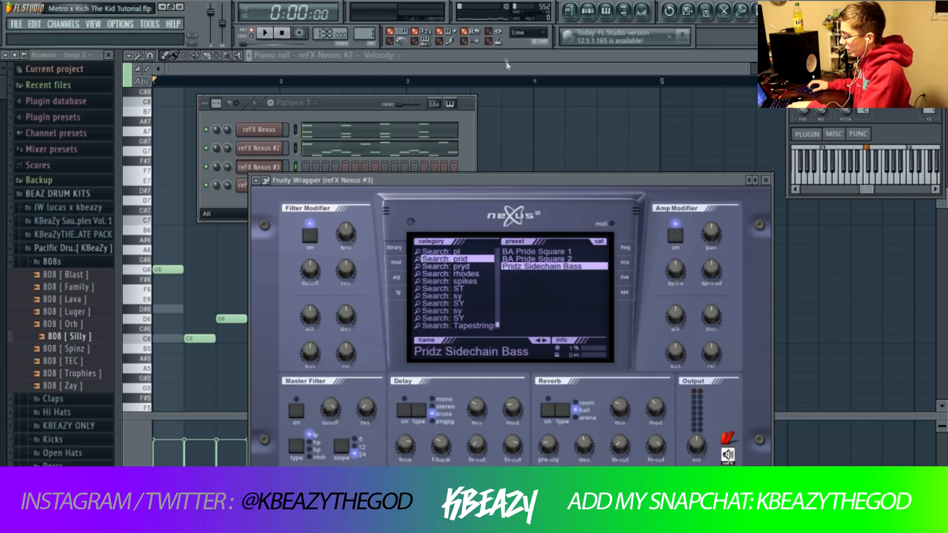
Step: Duplicate the four-bar Nexus #2 melody and the four-bar reFX Nexus chords into bars 5 to 8
{"action": "left_click", "coordinate": [369, 85]}
{"action": "key", "text": "ctrl+b"}
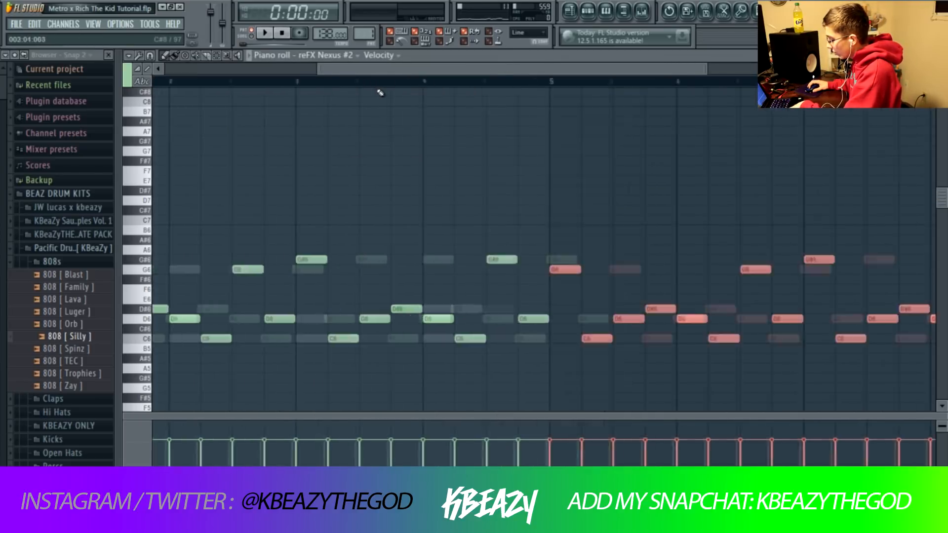
{"action": "left_click", "coordinate": [317, 56]}
{"action": "left_click", "coordinate": [336, 83]}
{"action": "left_click", "coordinate": [171, 70]}
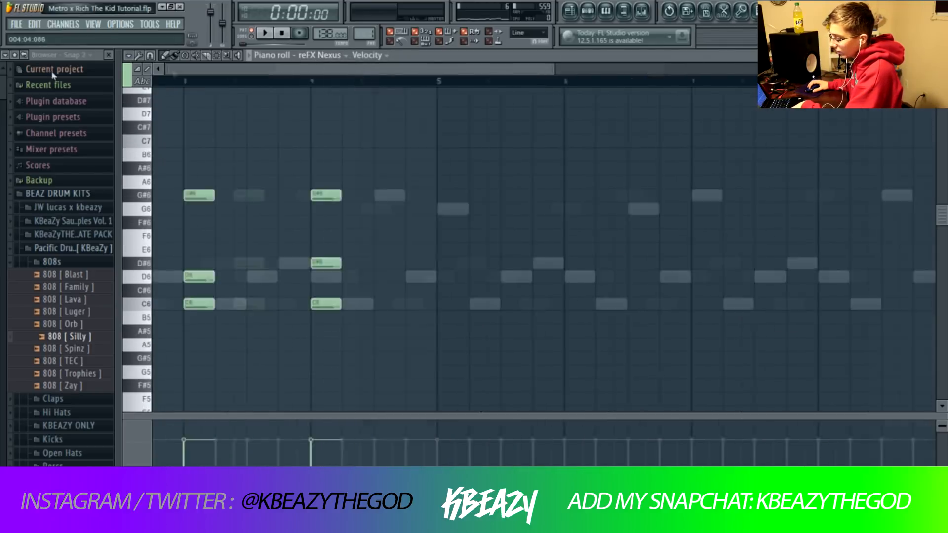
{"action": "key", "text": "ctrl+b"}
{"action": "left_click_drag", "start_coordinate": [452, 209], "coordinate": [548, 210]}
{"action": "left_click", "coordinate": [527, 192]}
{"action": "left_click_drag", "start_coordinate": [506, 75], "coordinate": [300, 85]}
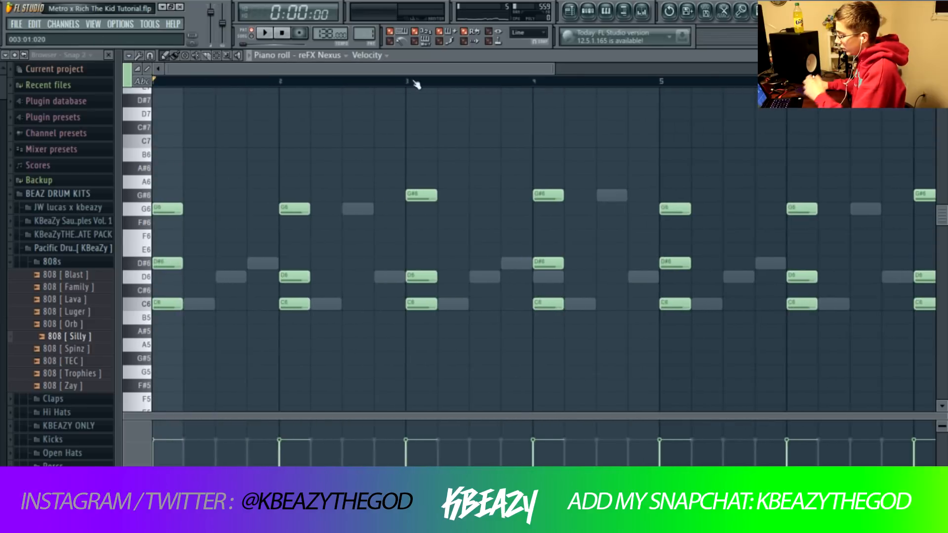
{"action": "left_click_drag", "start_coordinate": [552, 70], "coordinate": [740, 55]}
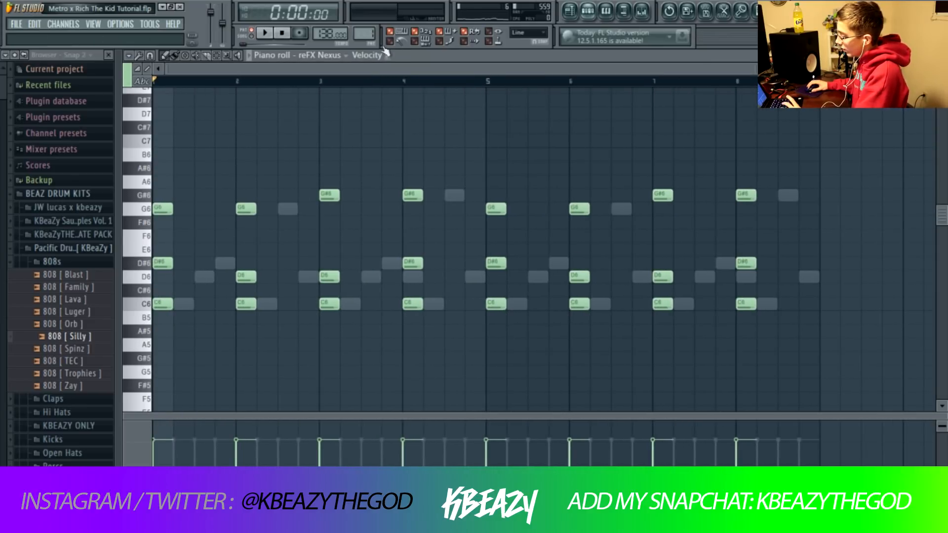
Step: Switch the piano roll to the empty reFX Nexus #3 channel
{"action": "left_click", "coordinate": [345, 55]}
{"action": "left_click", "coordinate": [327, 110]}
{"action": "scroll", "coordinate": [194, 145], "scroll_direction": "up", "scroll_amount": 1}
{"action": "left_click", "coordinate": [163, 181]}
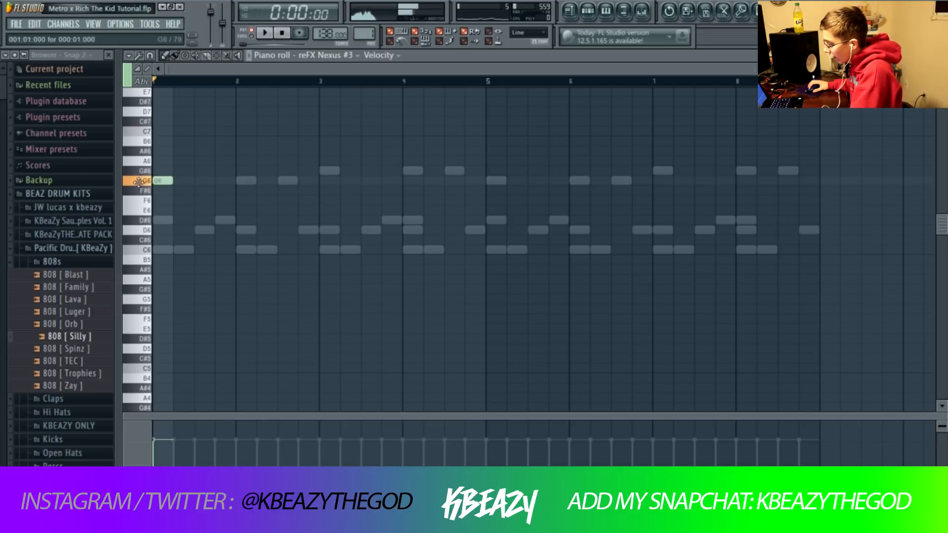
{"action": "left_click_drag", "start_coordinate": [172, 181], "coordinate": [290, 181]}
{"action": "right_click", "coordinate": [286, 181]}
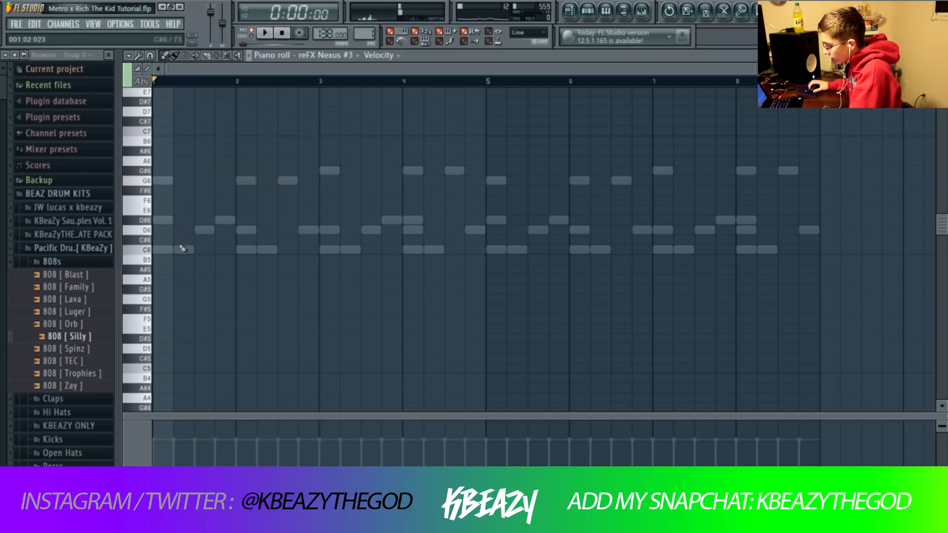
Step: Draw two-bar bass notes during playback: C6 from bar 1, D6 from bar 3 and D#6 from bar 5
{"action": "left_click_drag", "start_coordinate": [171, 250], "coordinate": [132, 250]}
{"action": "mouse_move", "coordinate": [270, 250]}
{"action": "left_mouse_down"}
{"action": "mouse_move", "coordinate": [334, 251]}
{"action": "mouse_move", "coordinate": [270, 231]}
{"action": "mouse_move", "coordinate": [291, 251]}
{"action": "mouse_move", "coordinate": [271, 250]}
{"action": "left_mouse_up"}
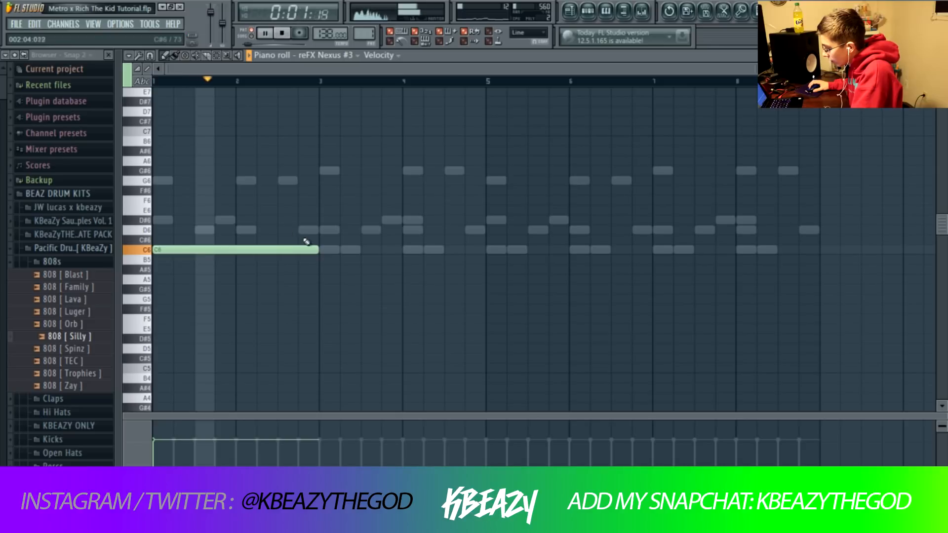
{"action": "left_click", "coordinate": [323, 230]}
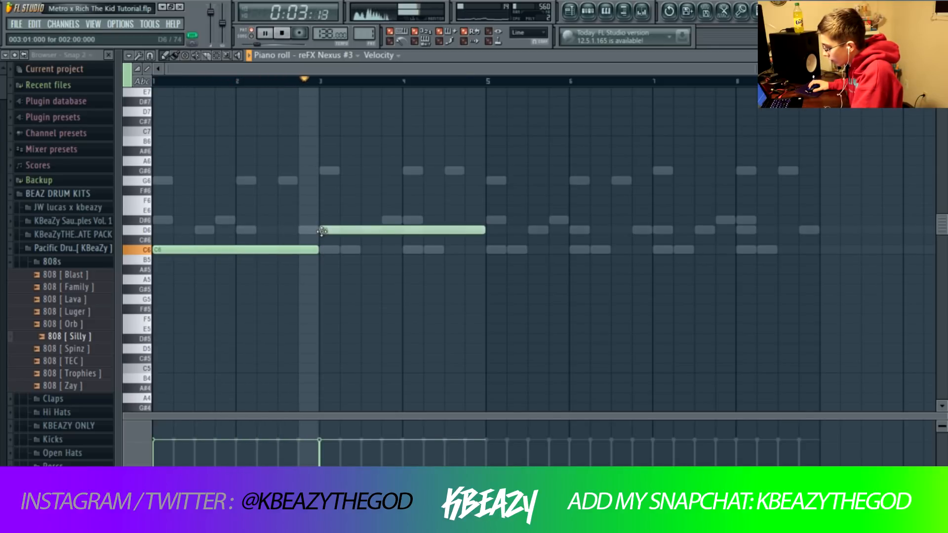
{"action": "left_click", "coordinate": [489, 219]}
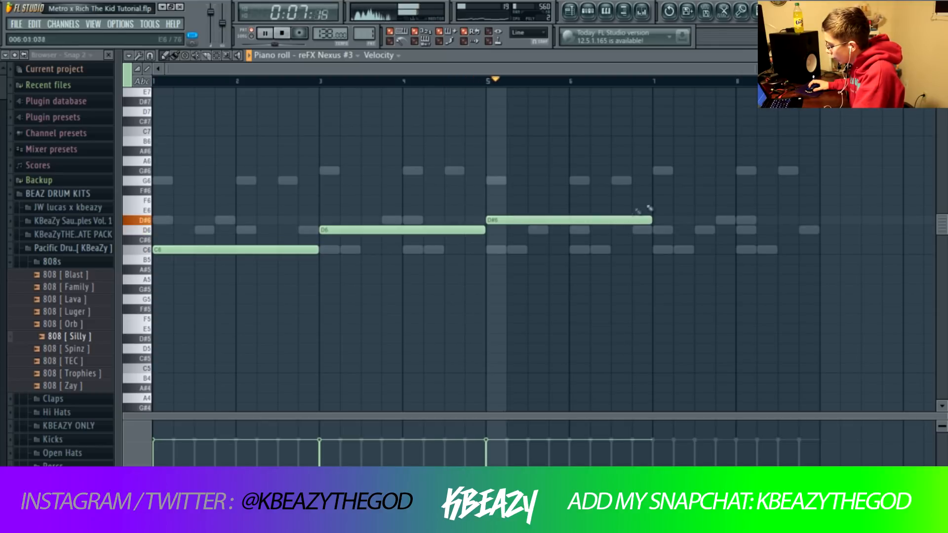
Step: Finish the bass line with a one-bar G#6 in bar 7 and a one-bar G6 in bar 8, and stop playback
{"action": "left_click", "coordinate": [661, 171]}
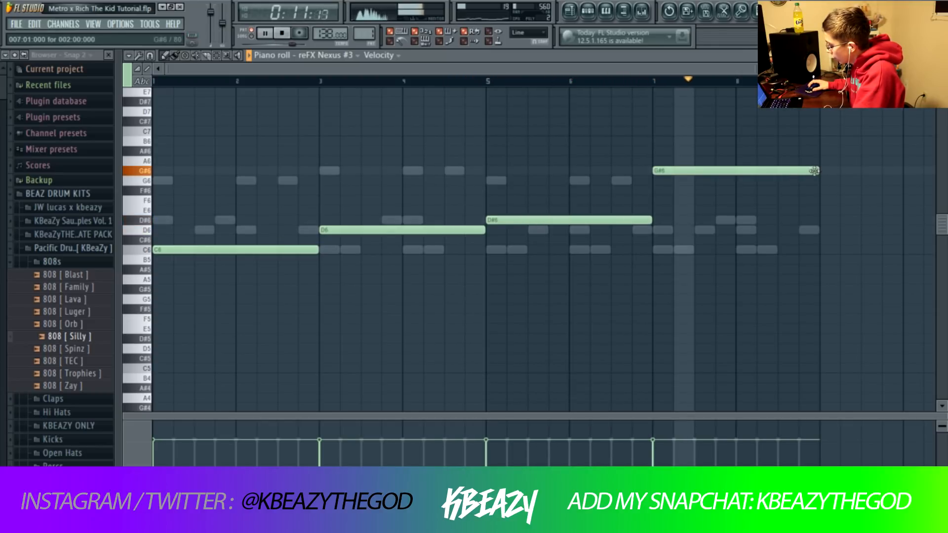
{"action": "left_click", "coordinate": [740, 181]}
{"action": "left_click_drag", "start_coordinate": [821, 173], "coordinate": [736, 173]}
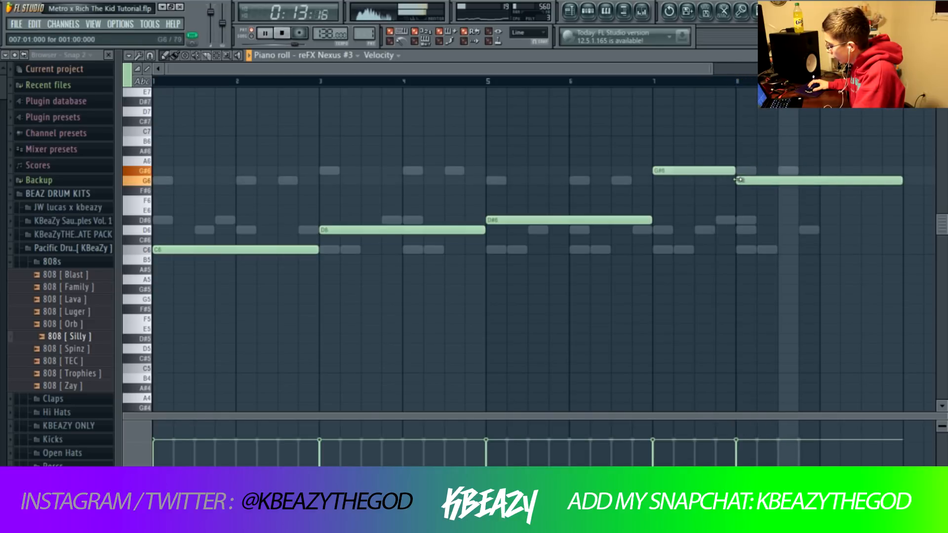
{"action": "key", "text": "space"}
{"action": "left_click_drag", "start_coordinate": [901, 180], "coordinate": [819, 181]}
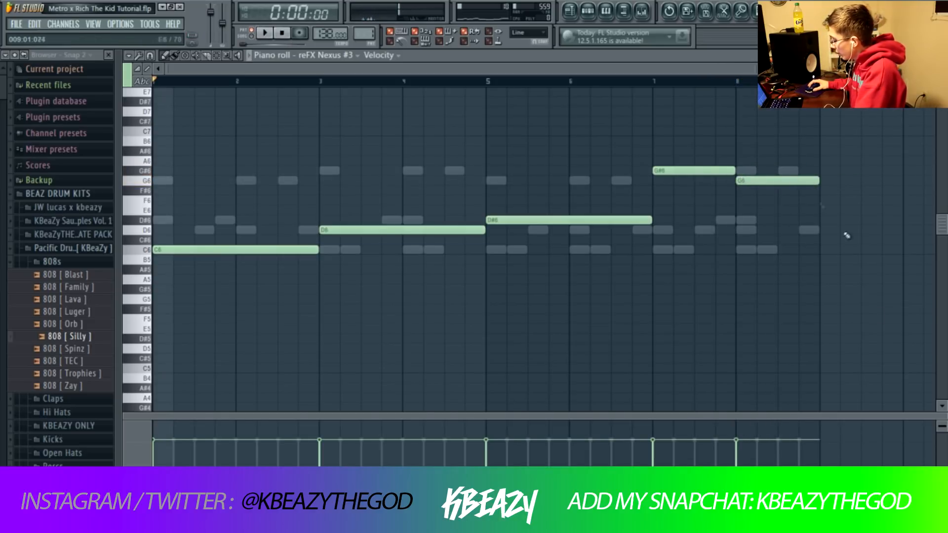
Step: Transpose the whole bass line down two octaves and play the pattern with the Nexus #3 plugin open
{"action": "key", "text": "ctrl+Down"}
{"action": "key", "text": "ctrl+Down"}
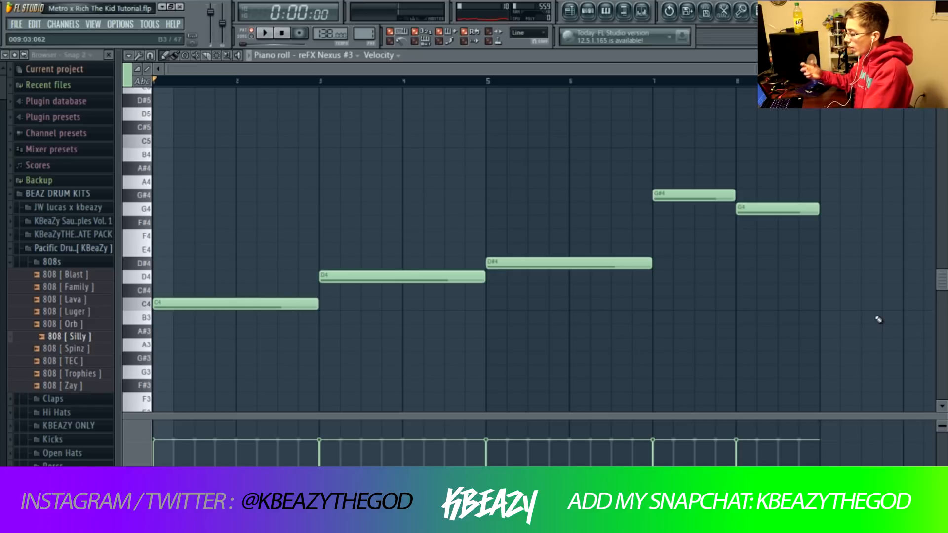
{"action": "key", "text": "space"}
{"action": "key", "text": "F6"}
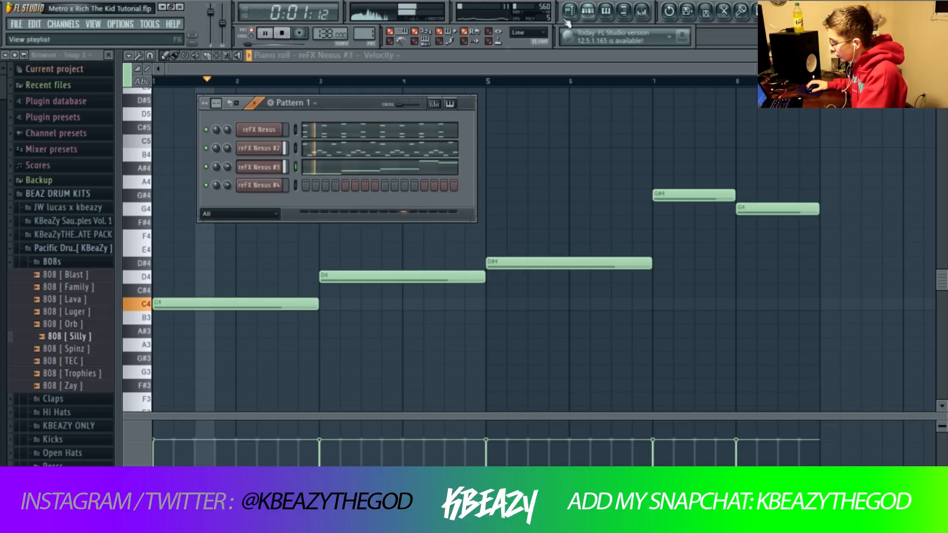
{"action": "left_click", "coordinate": [245, 168]}
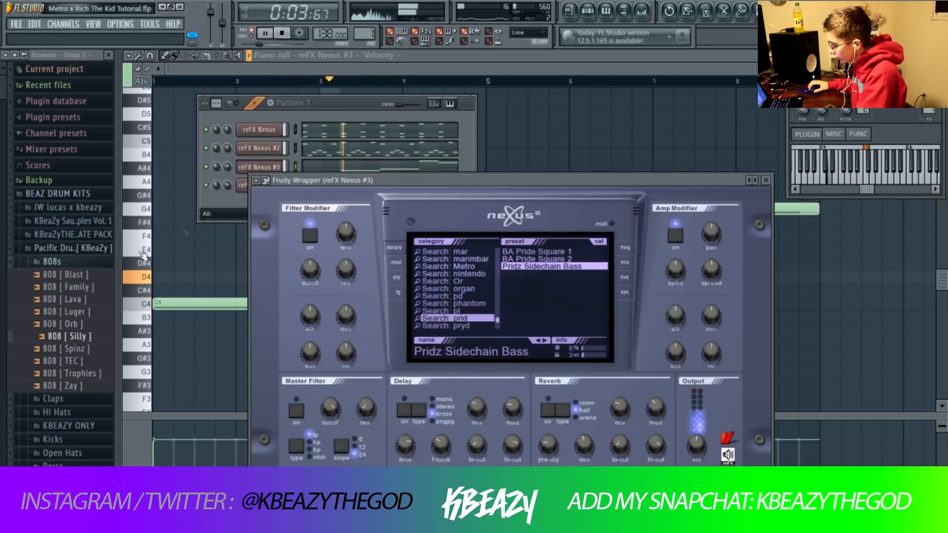
Step: Open reFX Nexus #4, stop playback and list the presets of the "SY" search category
{"action": "left_click", "coordinate": [242, 185]}
{"action": "key", "text": "space"}
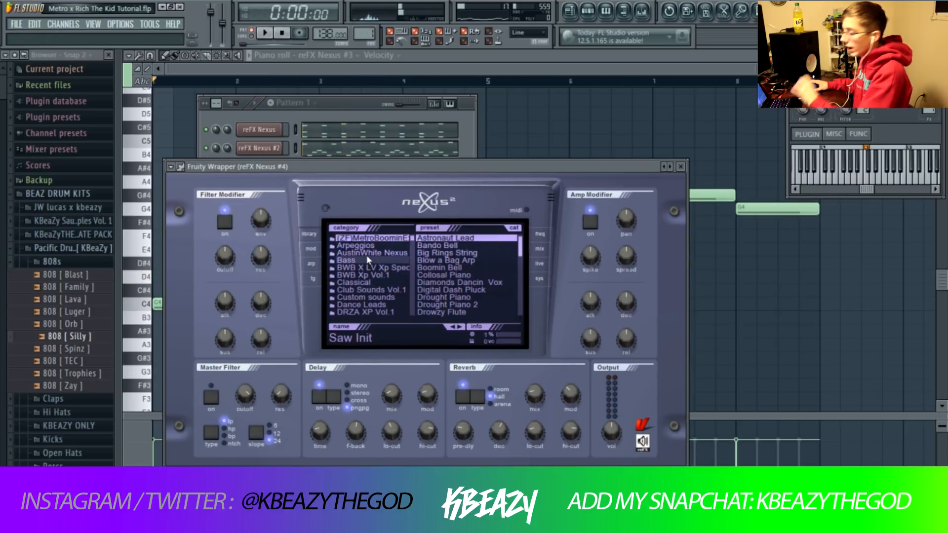
{"action": "scroll", "coordinate": [373, 258], "scroll_direction": "down", "scroll_amount": 4}
{"action": "scroll", "coordinate": [375, 258], "scroll_direction": "up", "scroll_amount": 4}
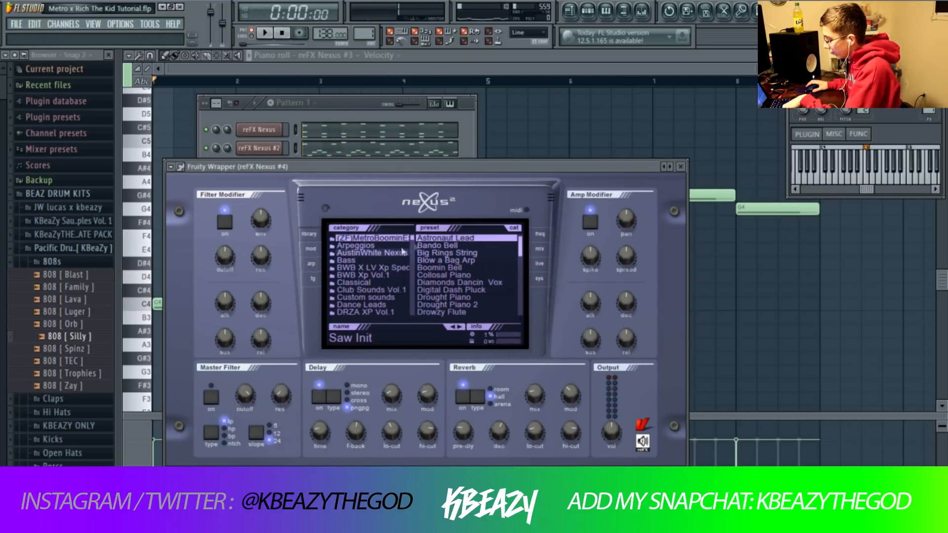
{"action": "left_click_drag", "start_coordinate": [414, 241], "coordinate": [413, 304]}
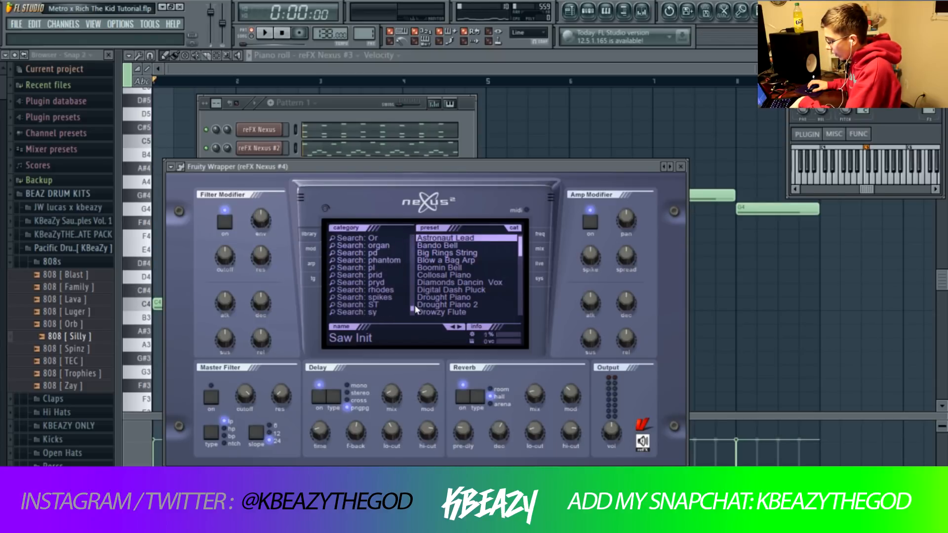
{"action": "left_click", "coordinate": [395, 309]}
{"action": "left_click", "coordinate": [367, 297]}
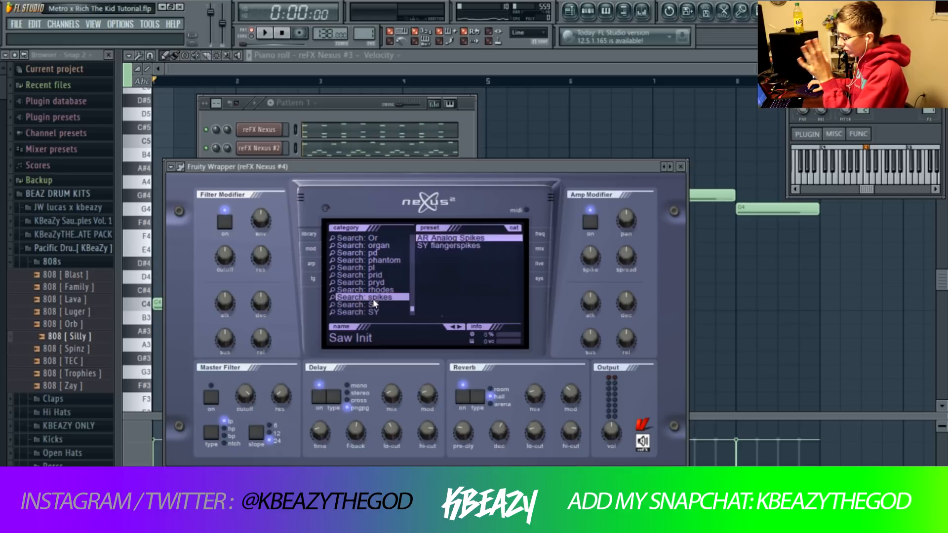
{"action": "left_click", "coordinate": [376, 312]}
Step: Browse the SY presets in Nexus #4 and load SY Katzenjammer
{"action": "scroll", "coordinate": [481, 297], "scroll_direction": "down", "scroll_amount": 5}
{"action": "scroll", "coordinate": [481, 295], "scroll_direction": "down", "scroll_amount": 5}
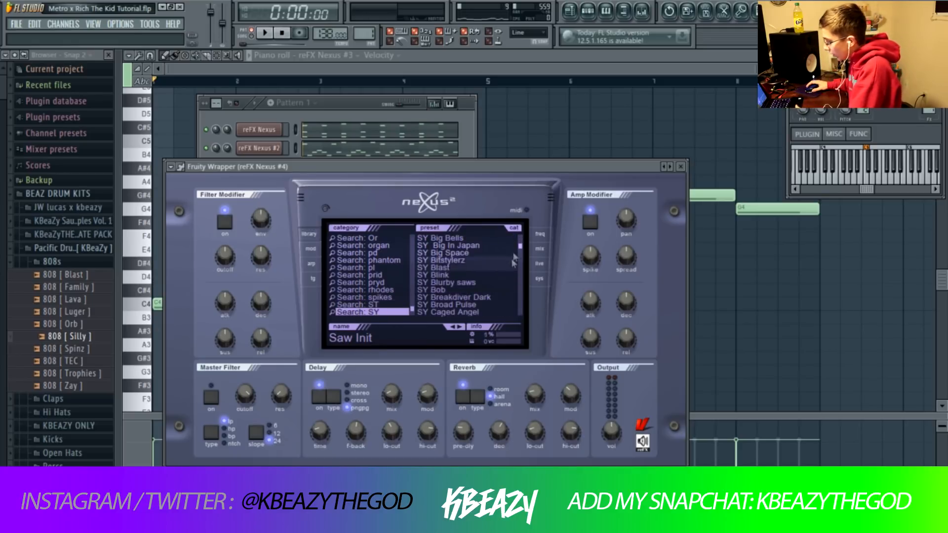
{"action": "left_click_drag", "start_coordinate": [520, 247], "coordinate": [514, 282]}
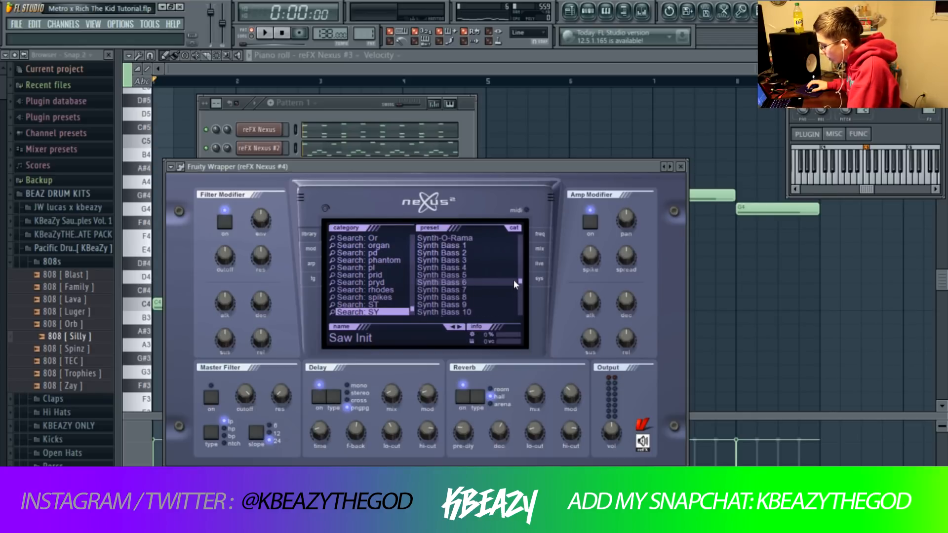
{"action": "scroll", "coordinate": [478, 268], "scroll_direction": "down", "scroll_amount": 5}
{"action": "scroll", "coordinate": [478, 268], "scroll_direction": "down", "scroll_amount": 8}
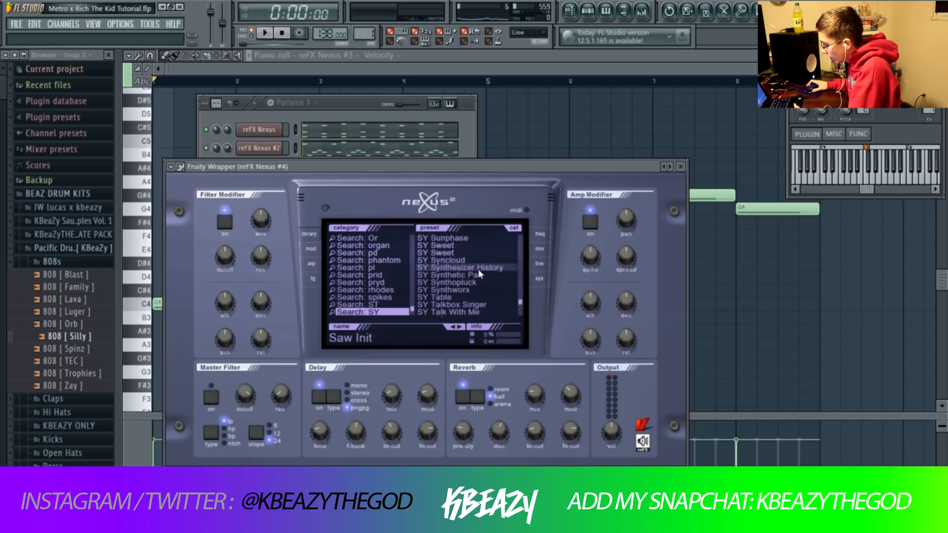
{"action": "scroll", "coordinate": [483, 269], "scroll_direction": "up", "scroll_amount": 8}
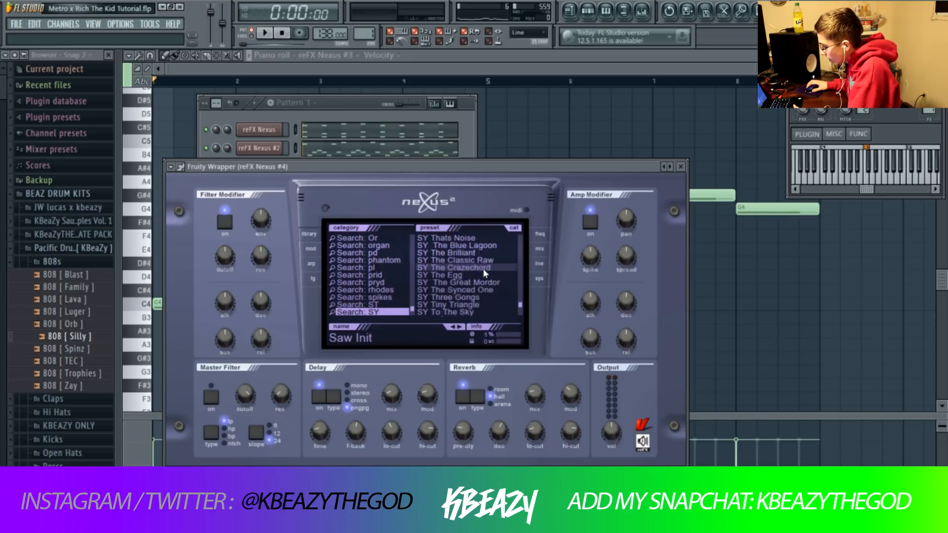
{"action": "scroll", "coordinate": [459, 255], "scroll_direction": "up", "scroll_amount": 8}
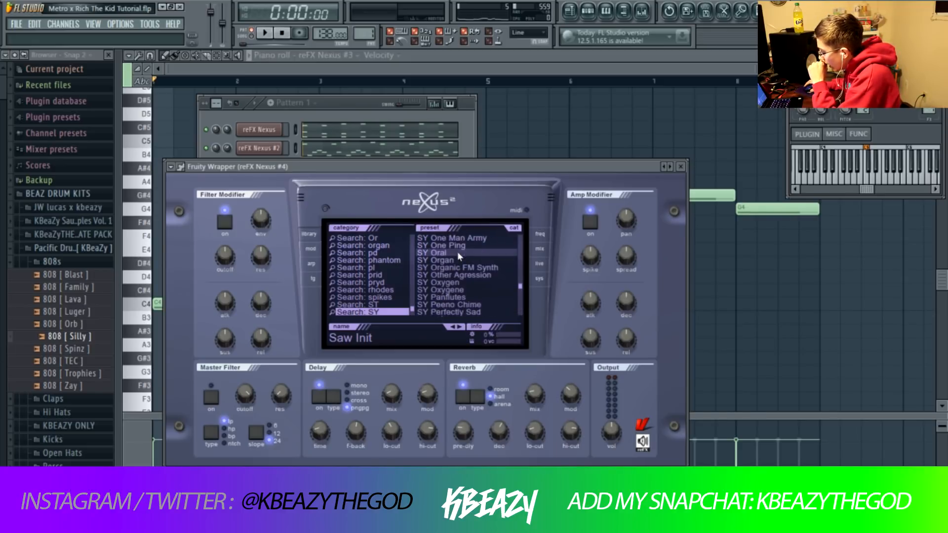
{"action": "scroll", "coordinate": [456, 253], "scroll_direction": "up", "scroll_amount": 6}
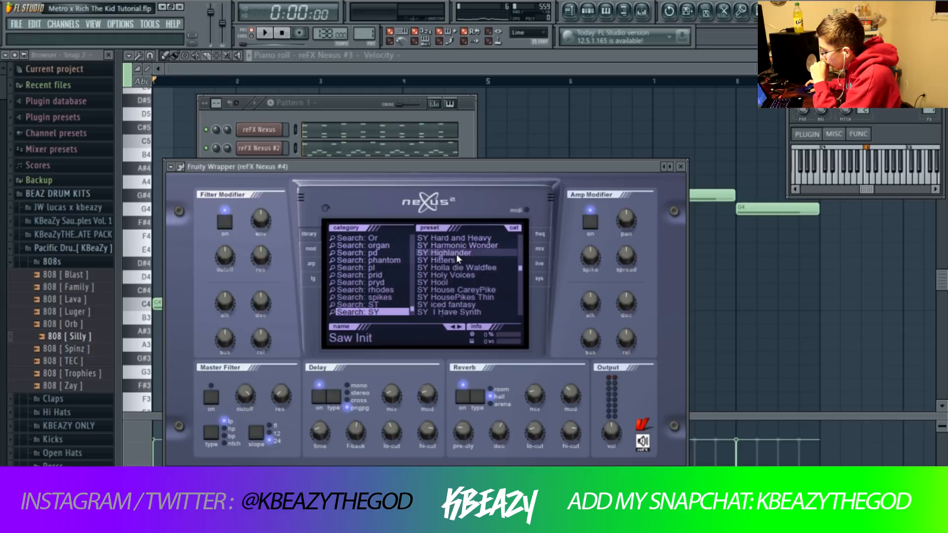
{"action": "scroll", "coordinate": [449, 273], "scroll_direction": "up", "scroll_amount": 4}
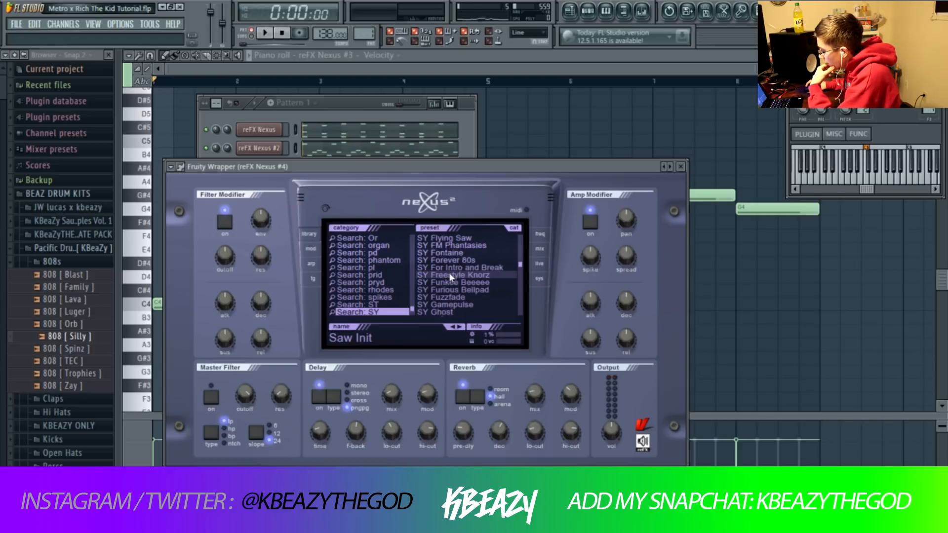
{"action": "scroll", "coordinate": [448, 281], "scroll_direction": "down", "scroll_amount": 7}
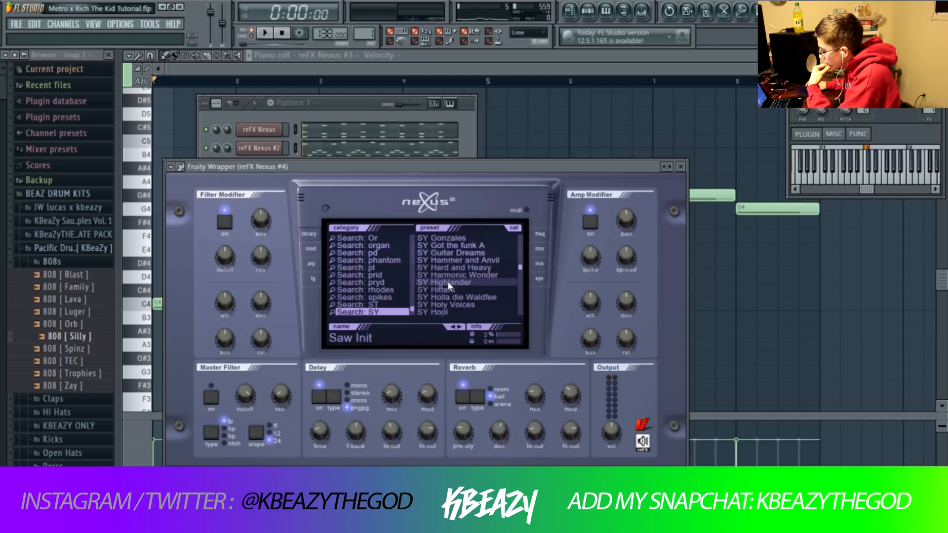
{"action": "scroll", "coordinate": [446, 304], "scroll_direction": "down", "scroll_amount": 7}
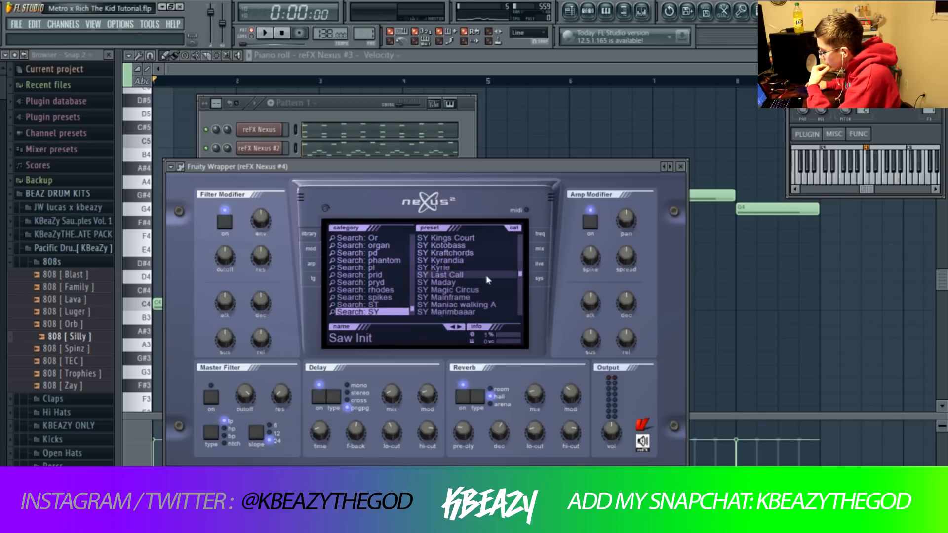
{"action": "scroll", "coordinate": [483, 281], "scroll_direction": "up", "scroll_amount": 3}
{"action": "left_click", "coordinate": [466, 284]}
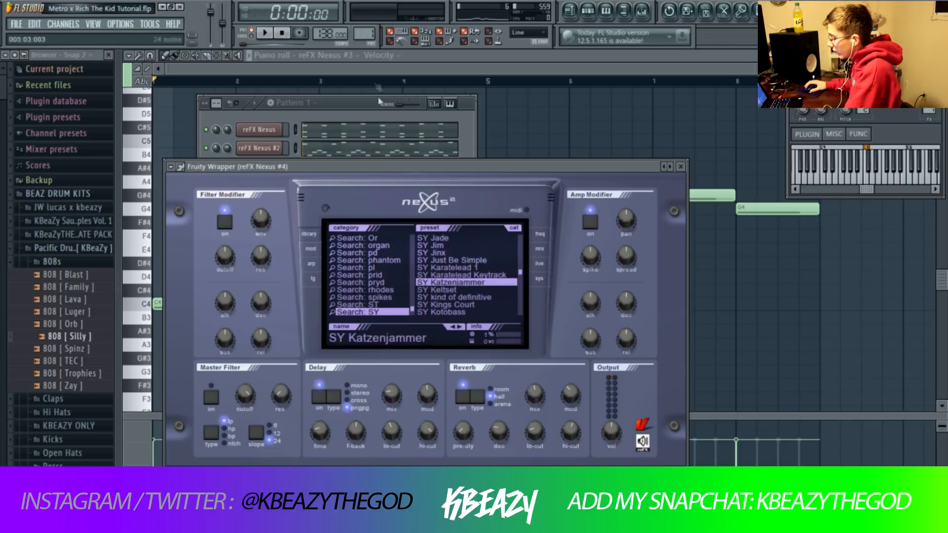
{"action": "left_click", "coordinate": [346, 56]}
{"action": "left_click", "coordinate": [362, 110]}
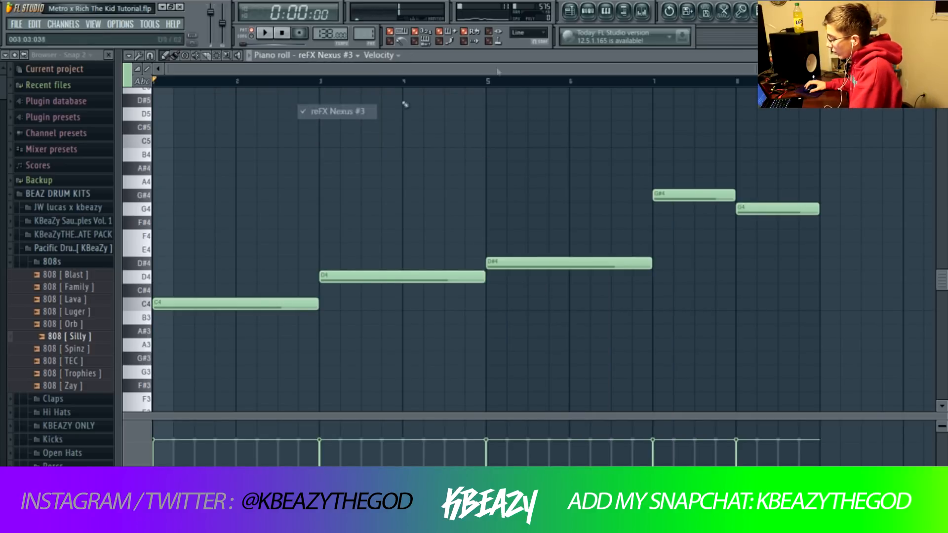
{"action": "scroll", "coordinate": [385, 141], "scroll_direction": "up", "scroll_amount": 6}
{"action": "key", "text": "space"}
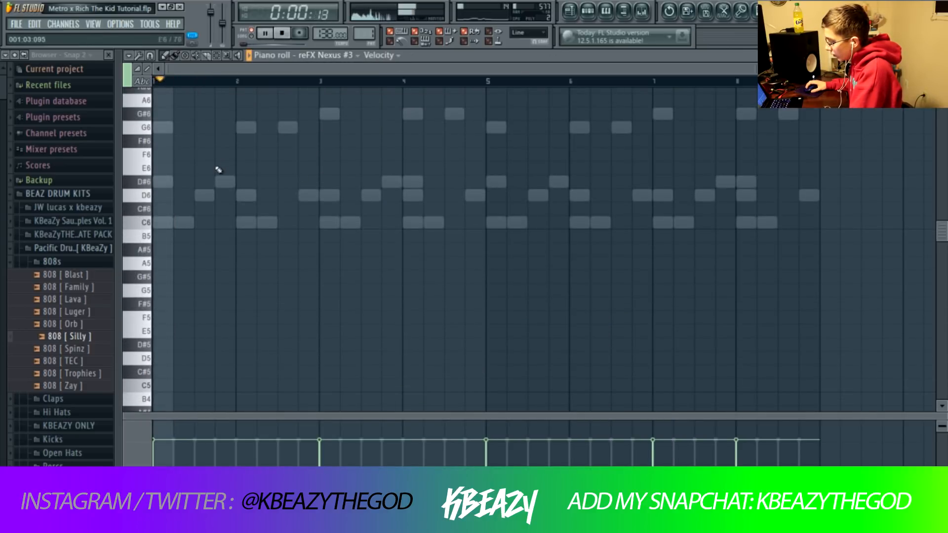
{"action": "scroll", "coordinate": [227, 205], "scroll_direction": "up", "scroll_amount": 6}
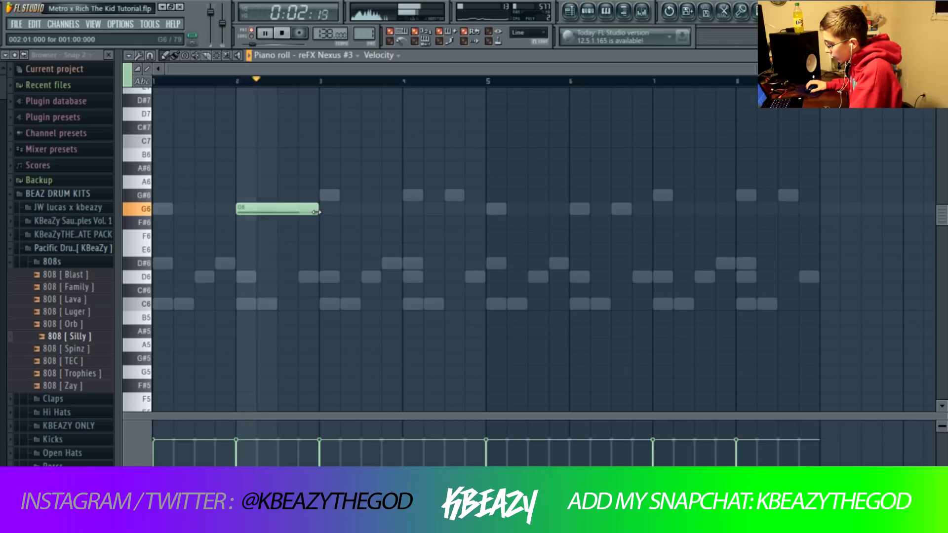
{"action": "key", "text": "space"}
Step: In the reFX Nexus #4 piano roll, place a one-beat D6 on bar 2's first beat and a one-beat G6 on its second
{"action": "left_click", "coordinate": [346, 56]}
{"action": "left_click", "coordinate": [340, 125]}
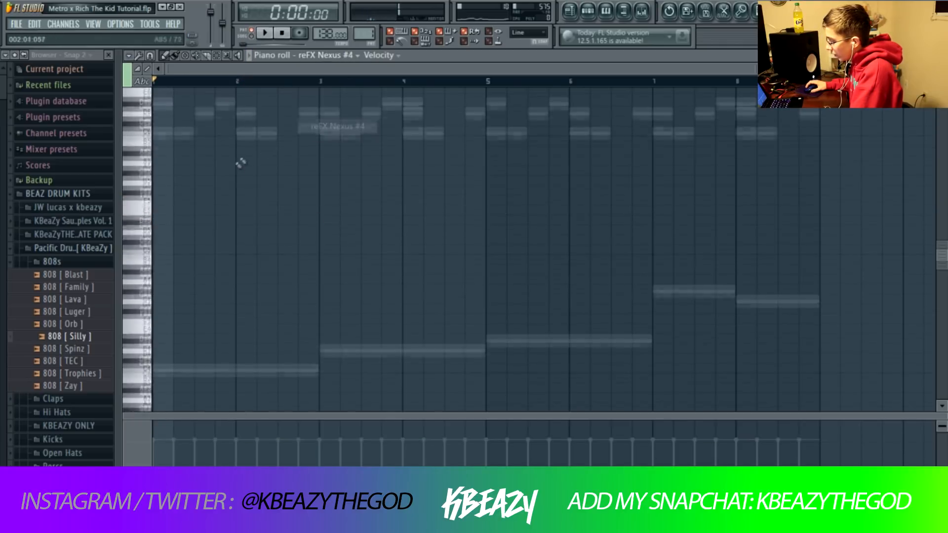
{"action": "left_click", "coordinate": [242, 209]}
{"action": "key", "text": "space"}
{"action": "right_click", "coordinate": [290, 211]}
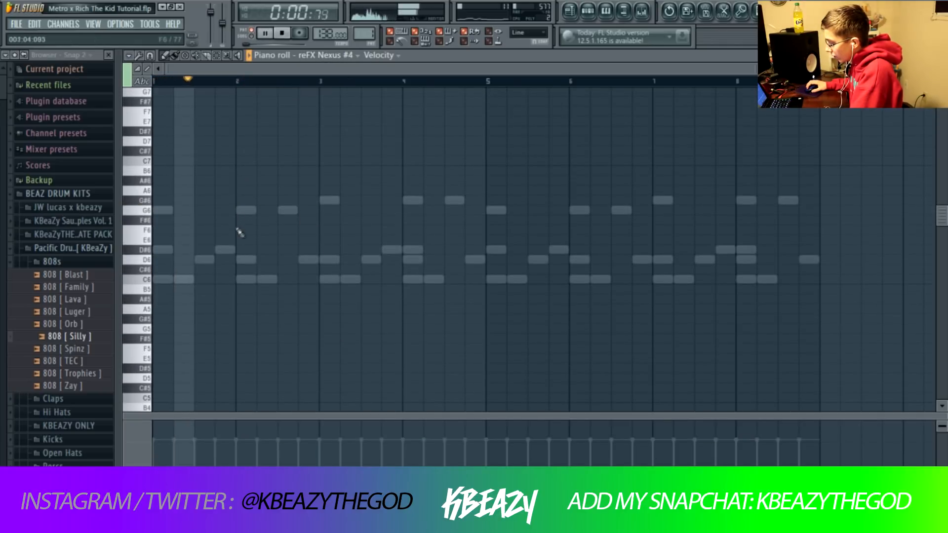
{"action": "left_click", "coordinate": [245, 260]}
{"action": "left_click", "coordinate": [283, 211]}
{"action": "right_click", "coordinate": [282, 211]}
{"action": "left_click", "coordinate": [265, 211]}
{"action": "left_click_drag", "start_coordinate": [316, 257], "coordinate": [256, 259]}
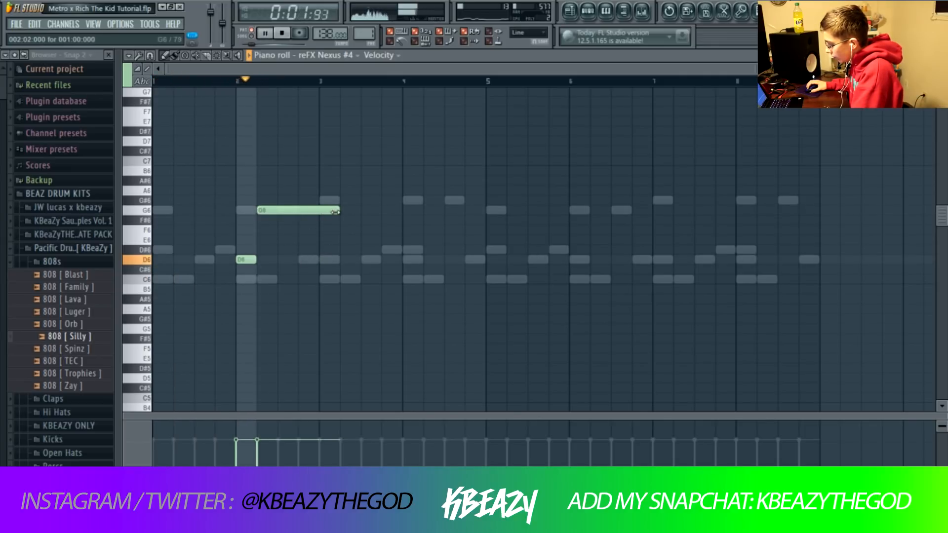
{"action": "left_click_drag", "start_coordinate": [339, 210], "coordinate": [277, 210]}
Step: Add one-beat G#6 notes at the start of bars 3 and 4 and a one-beat G6 on bar 4's second beat, with playback stopped
{"action": "key", "text": "F6"}
{"action": "key", "text": "space"}
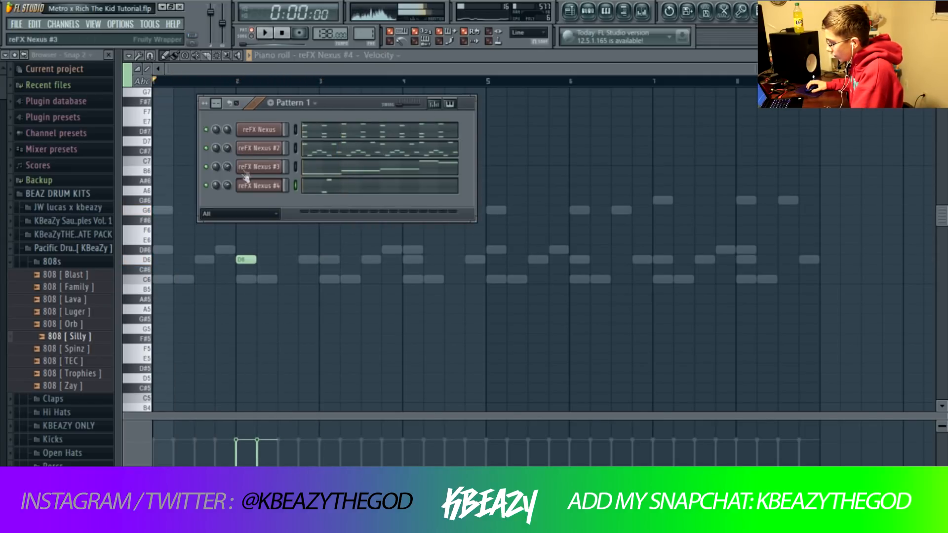
{"action": "key", "text": "F6"}
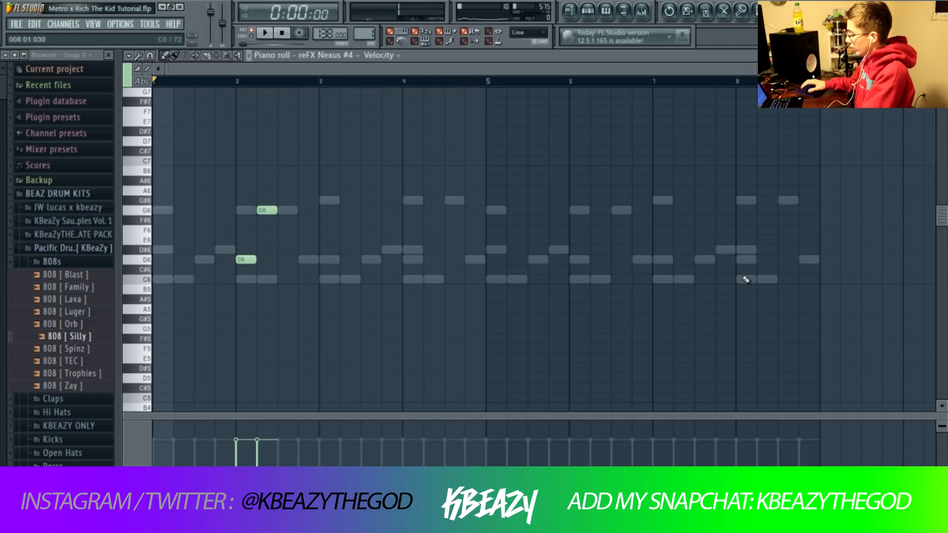
{"action": "key", "text": "space"}
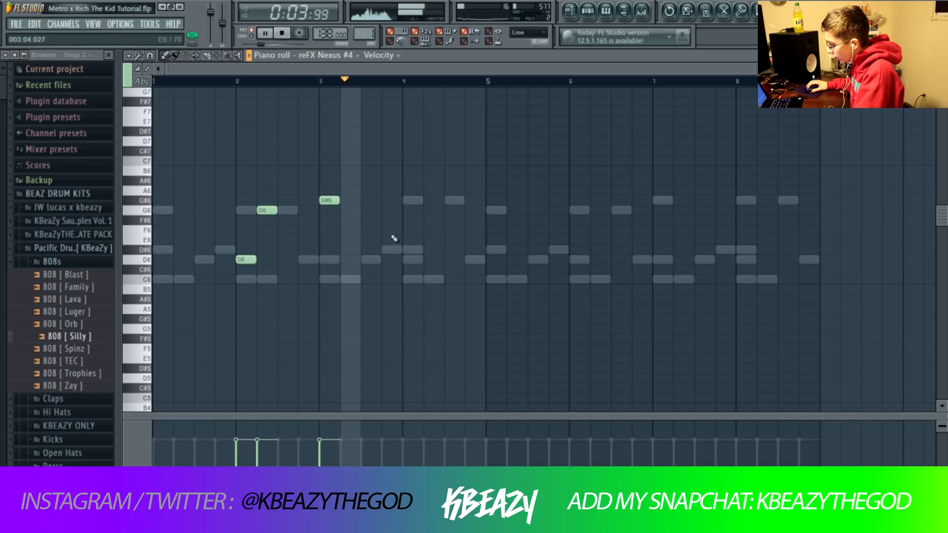
{"action": "left_click", "coordinate": [415, 200]}
{"action": "left_click", "coordinate": [428, 210]}
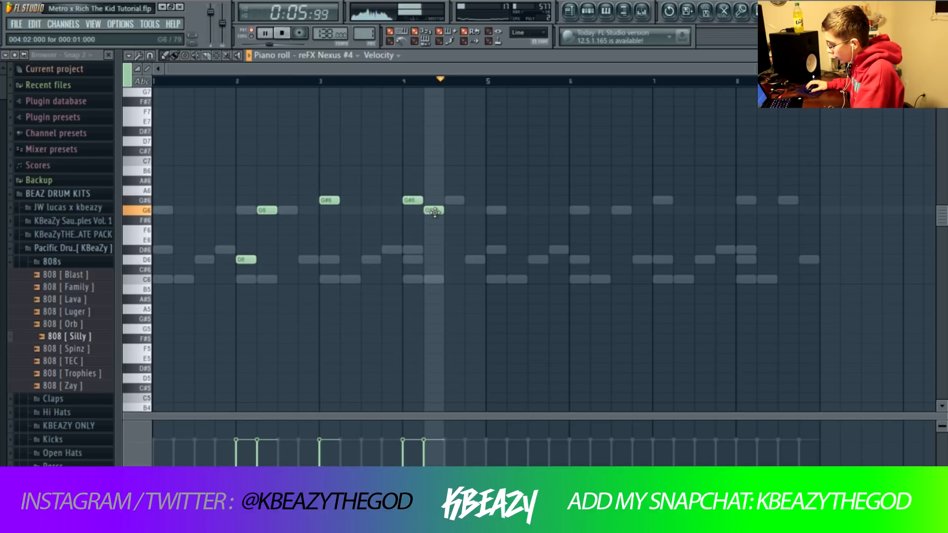
{"action": "key", "text": "space"}
Step: Transpose the Nexus #4 line up one octave, duplicate it into bars 5 to 8 and play the pattern
{"action": "key", "text": "ctrl+Up"}
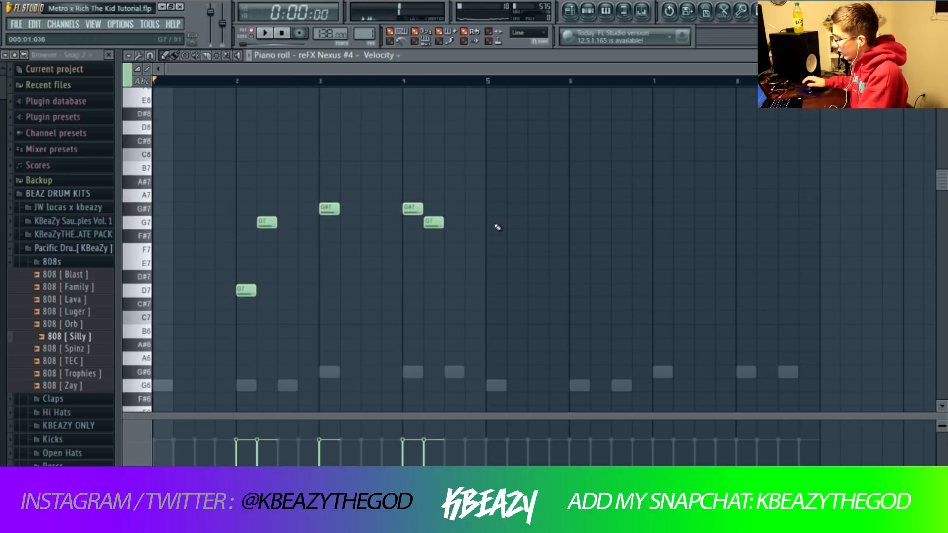
{"action": "key", "text": "ctrl+b"}
{"action": "left_click_drag", "start_coordinate": [456, 289], "coordinate": [576, 284]}
{"action": "left_click", "coordinate": [540, 211], "text": "ctrl"}
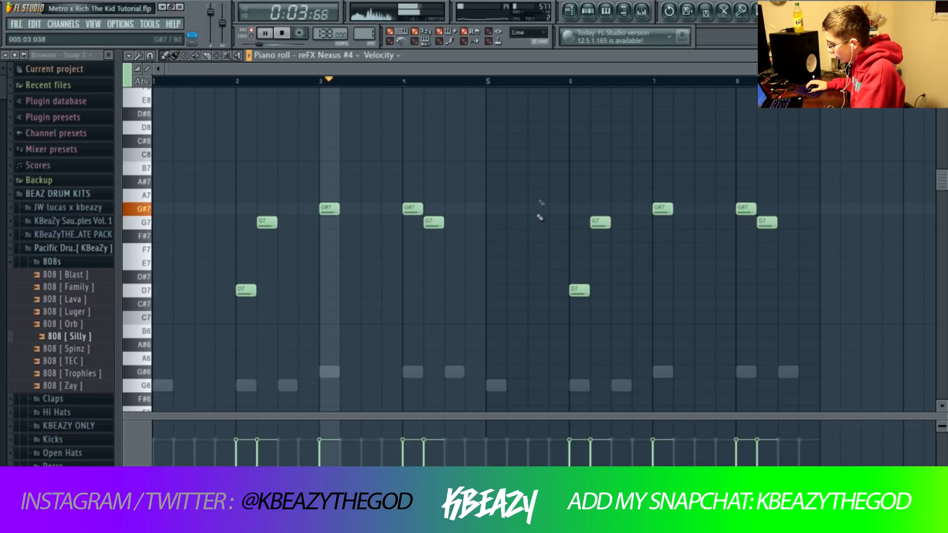
Step: Transpose the whole eight-bar Nexus #4 line down one octave and restart playback
{"action": "left_click", "coordinate": [588, 12]}
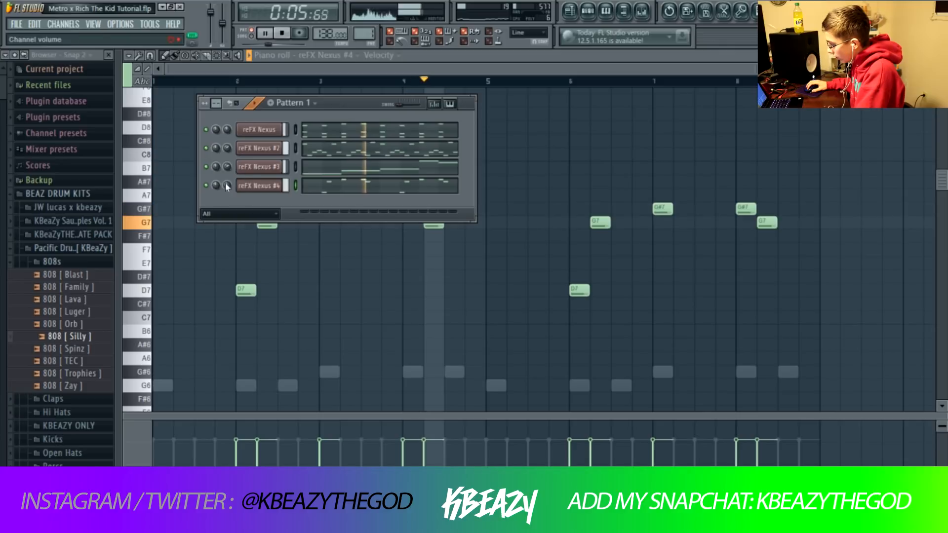
{"action": "left_click", "coordinate": [505, 61]}
{"action": "key", "text": "space"}
{"action": "key", "text": "ctrl+Down"}
{"action": "key", "text": "space"}
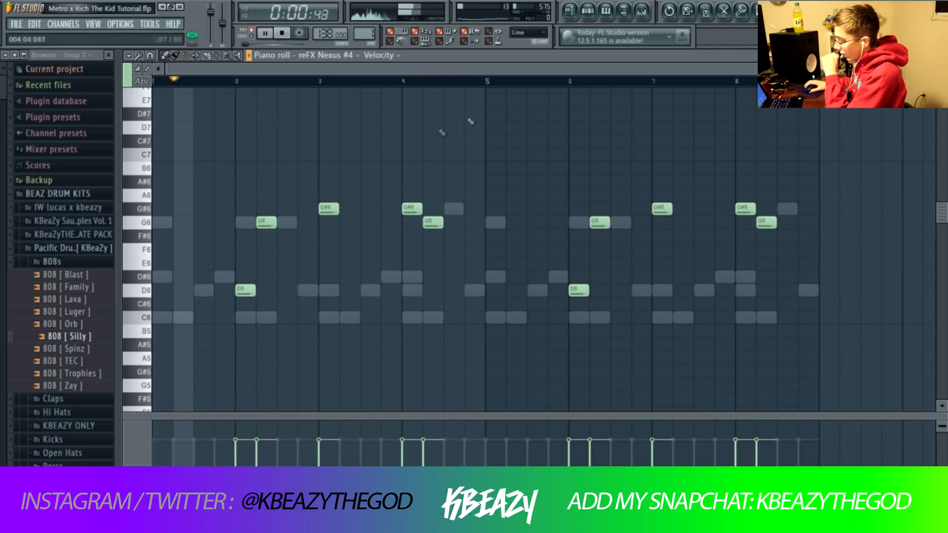
Step: Link the reFX Nexus #2, #3 and #4 channels to mixer inserts 2, 3 and 4 and restart playback
{"action": "left_click", "coordinate": [588, 12]}
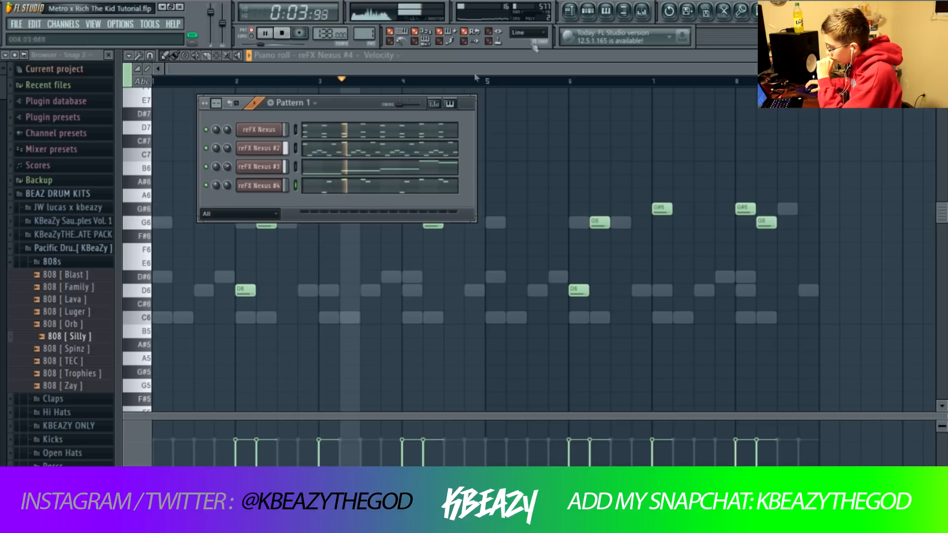
{"action": "left_click", "coordinate": [642, 19]}
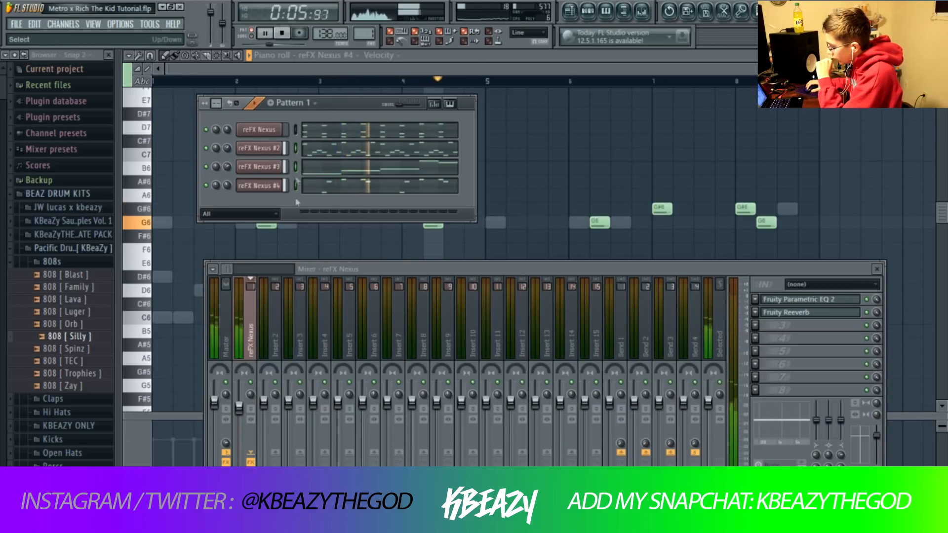
{"action": "left_click", "coordinate": [270, 310]}
{"action": "key", "text": "ctrl+l"}
{"action": "key", "text": "space"}
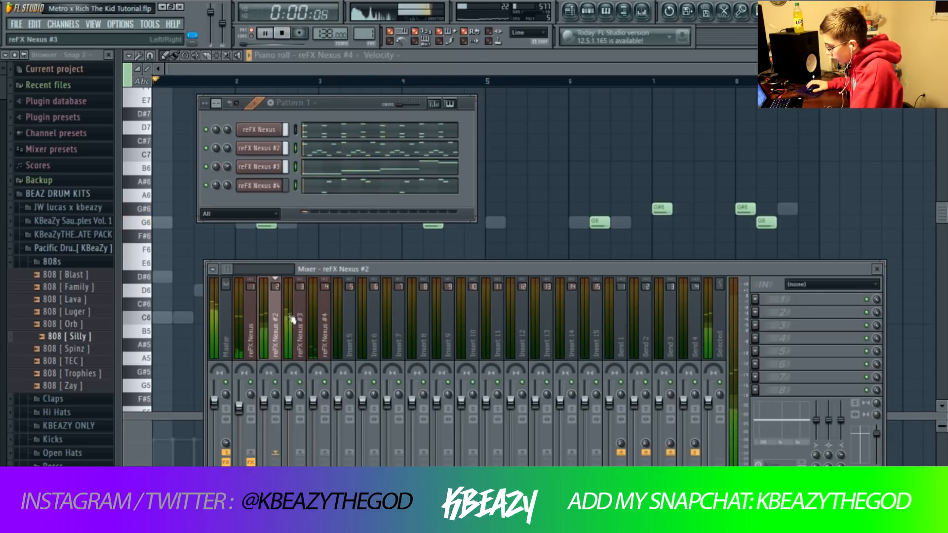
Step: Add Fruity Parametric EQ 2 to the first effect slot of the reFX Nexus #3 mixer track
{"action": "left_click", "coordinate": [301, 350]}
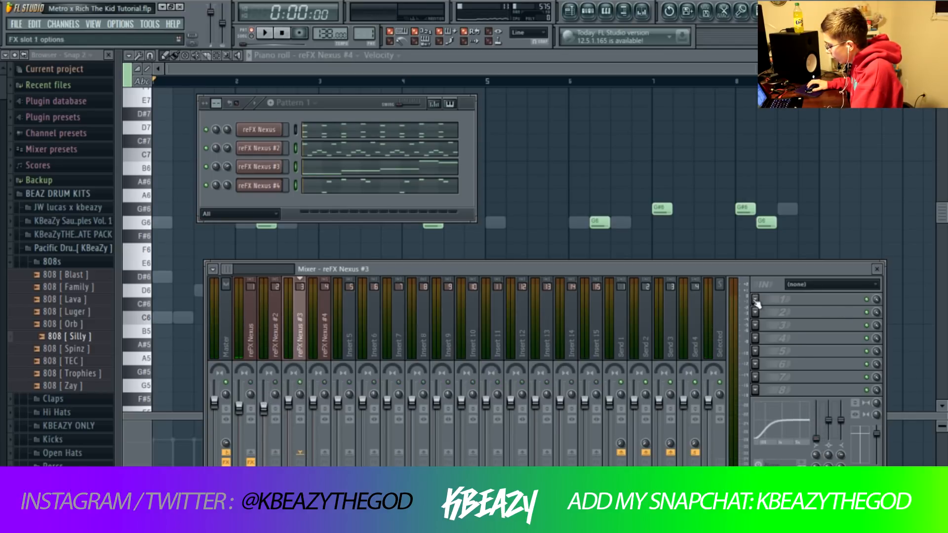
{"action": "left_click", "coordinate": [755, 300]}
{"action": "left_click", "coordinate": [785, 206]}
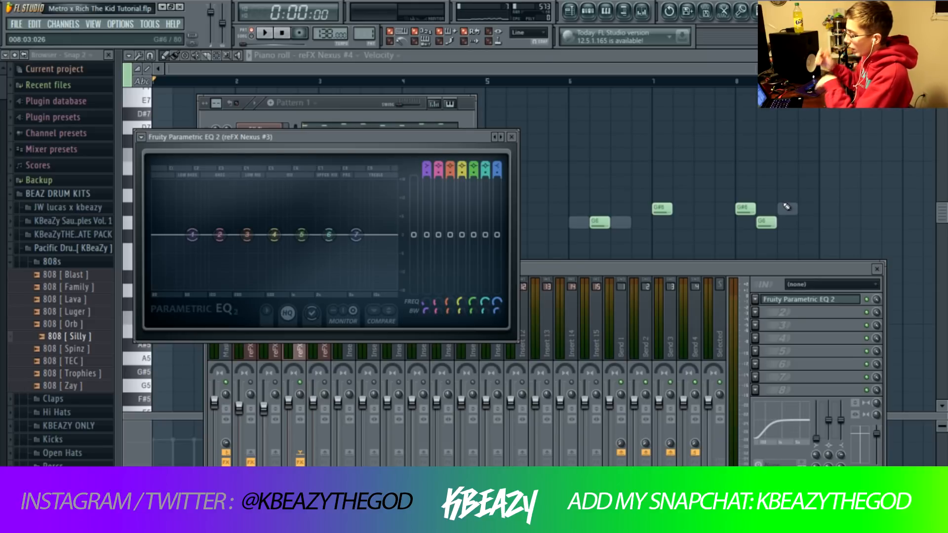
Step: Try a low cut with band 1 of the reFX Nexus #3 EQ during playback and reset the band
{"action": "left_click_drag", "start_coordinate": [203, 232], "coordinate": [240, 287]}
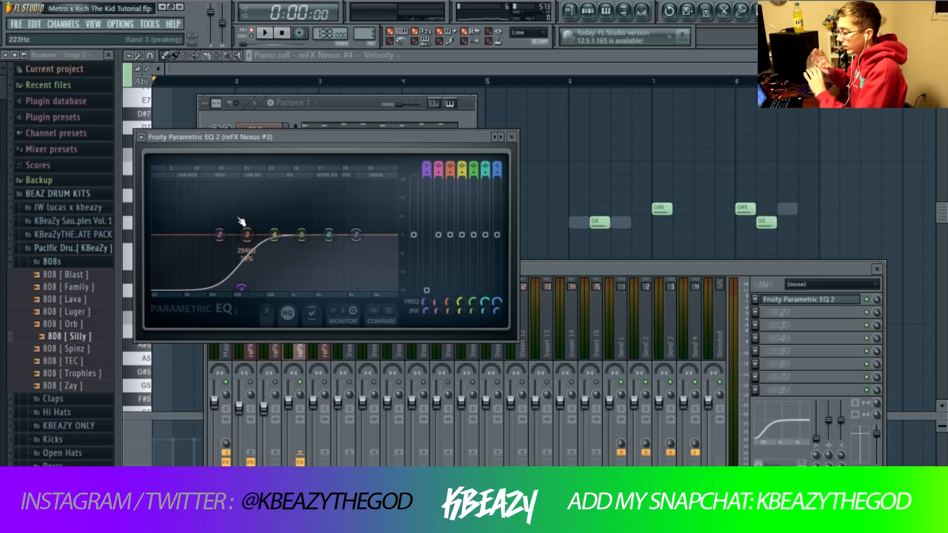
{"action": "key", "text": "space"}
{"action": "left_click_drag", "start_coordinate": [256, 276], "coordinate": [191, 288]}
{"action": "key", "text": "space"}
{"action": "right_click", "coordinate": [191, 288]}
{"action": "left_click", "coordinate": [210, 311]}
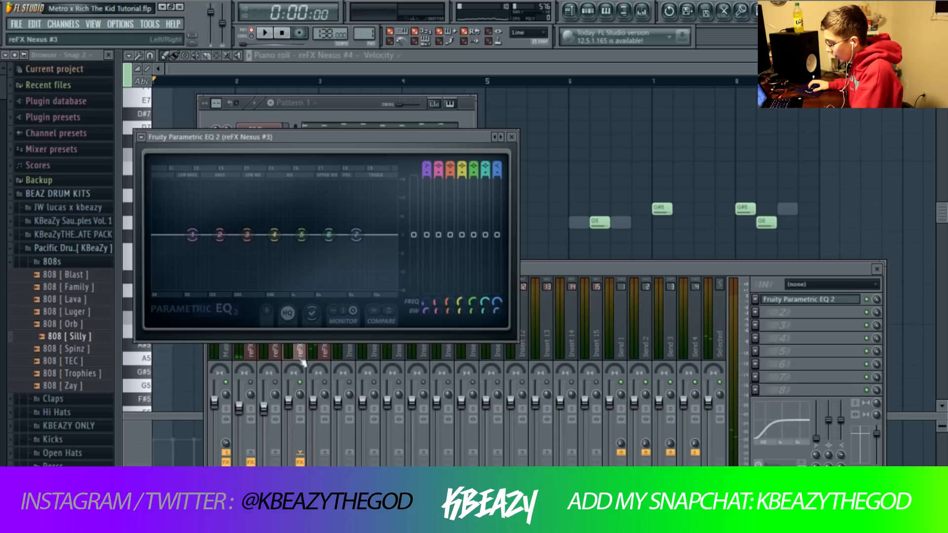
Step: Lower the reFX Nexus #3 mixer level slightly and add Fruity Parametric EQ 2 to the reFX Nexus #4 mixer track
{"action": "left_click", "coordinate": [290, 405]}
{"action": "left_click", "coordinate": [326, 346]}
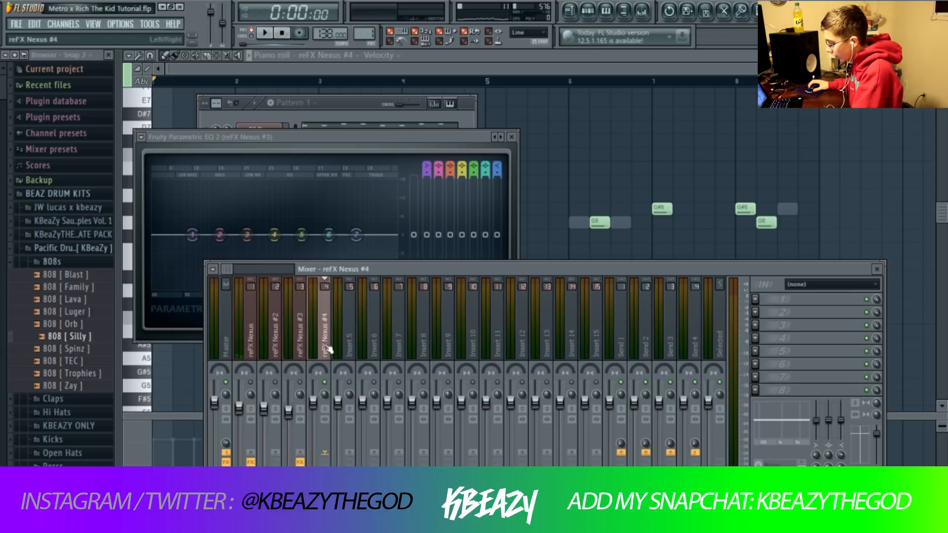
{"action": "left_click", "coordinate": [782, 299]}
{"action": "left_click", "coordinate": [775, 204]}
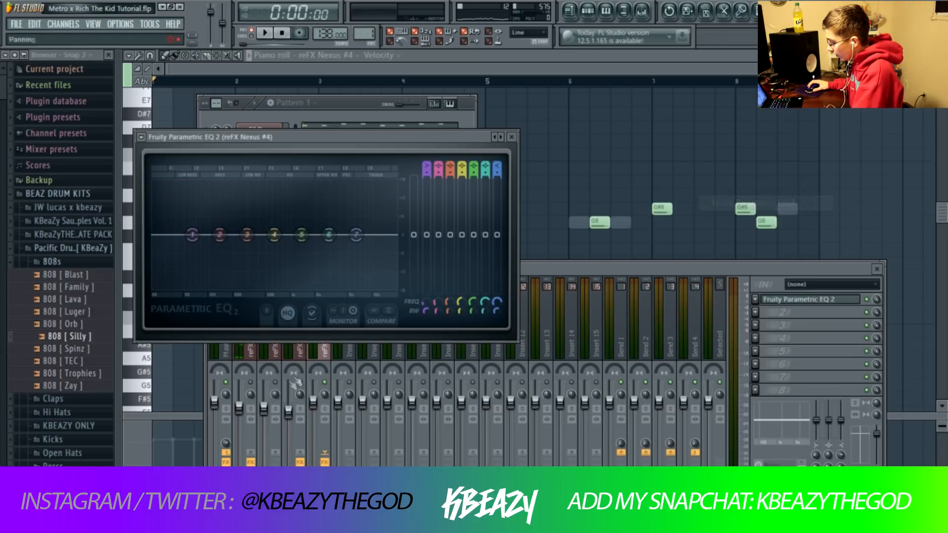
Step: Play the pattern, lower the reFX Nexus #2 mixer level and check the reFX Nexus #3 and #4 tracks
{"action": "key", "text": "space"}
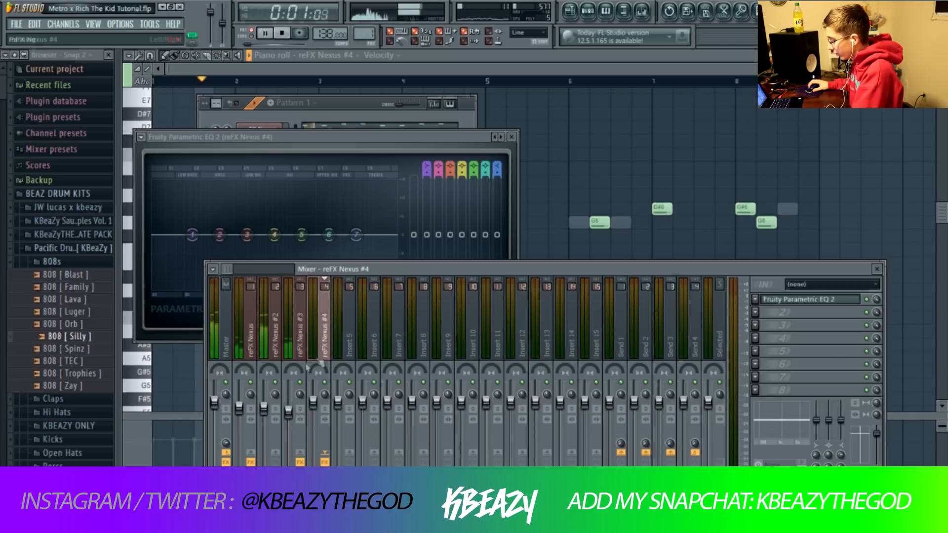
{"action": "left_click", "coordinate": [274, 340]}
{"action": "key", "text": "space"}
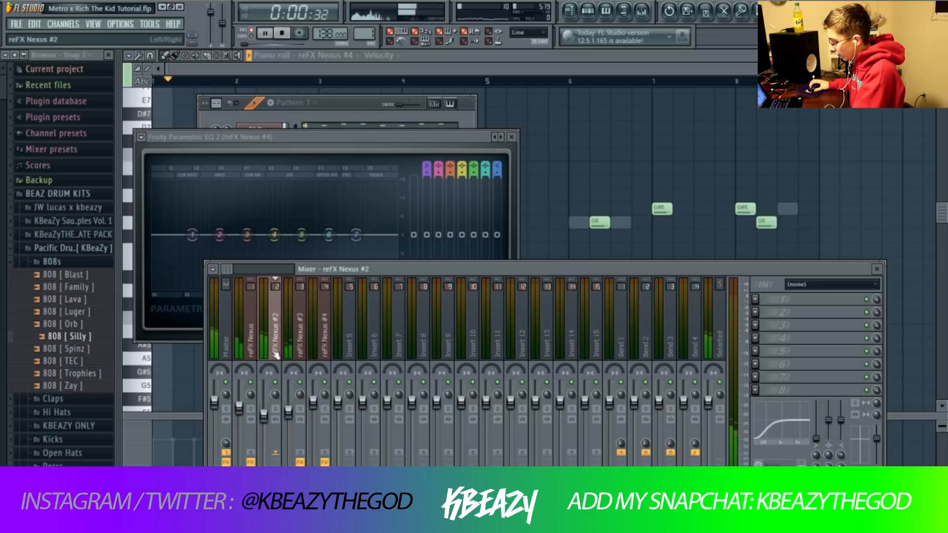
{"action": "left_click", "coordinate": [296, 348]}
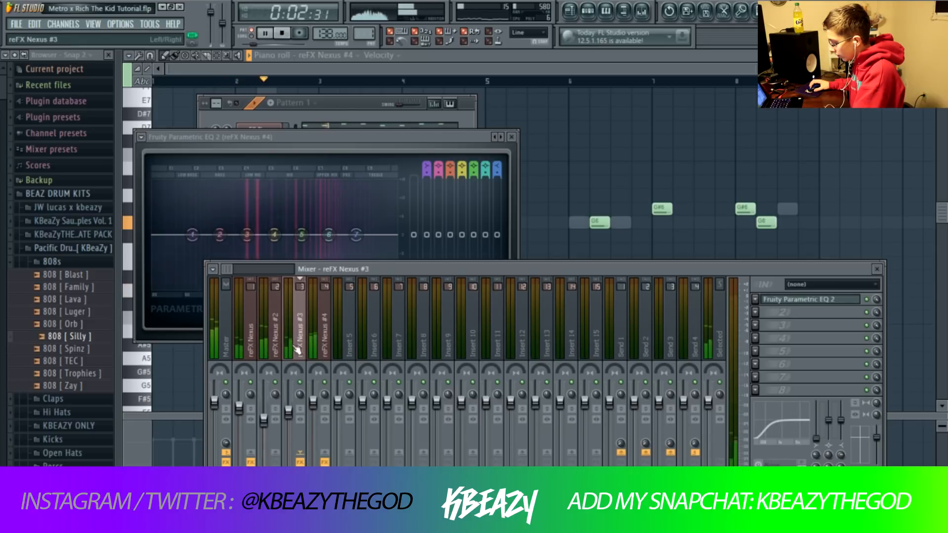
{"action": "left_click", "coordinate": [325, 353]}
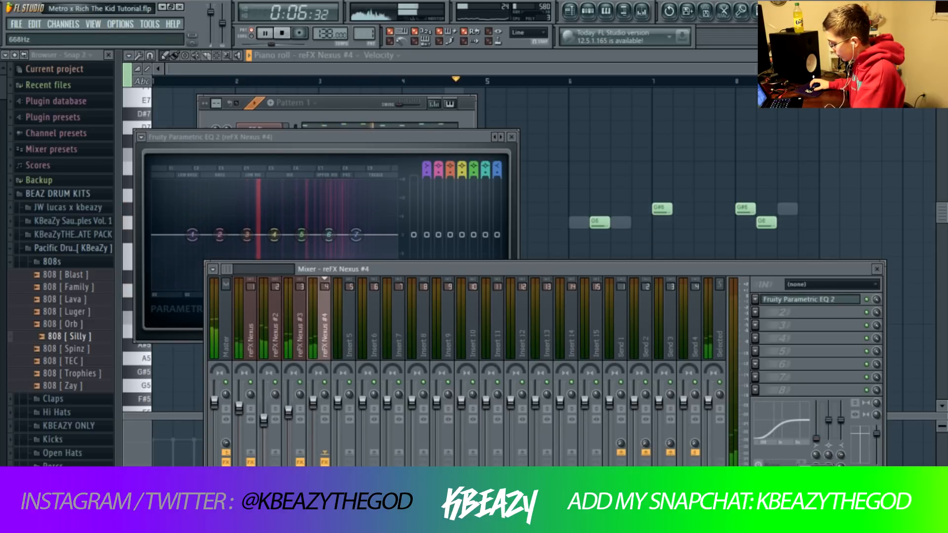
{"action": "left_click", "coordinate": [300, 340]}
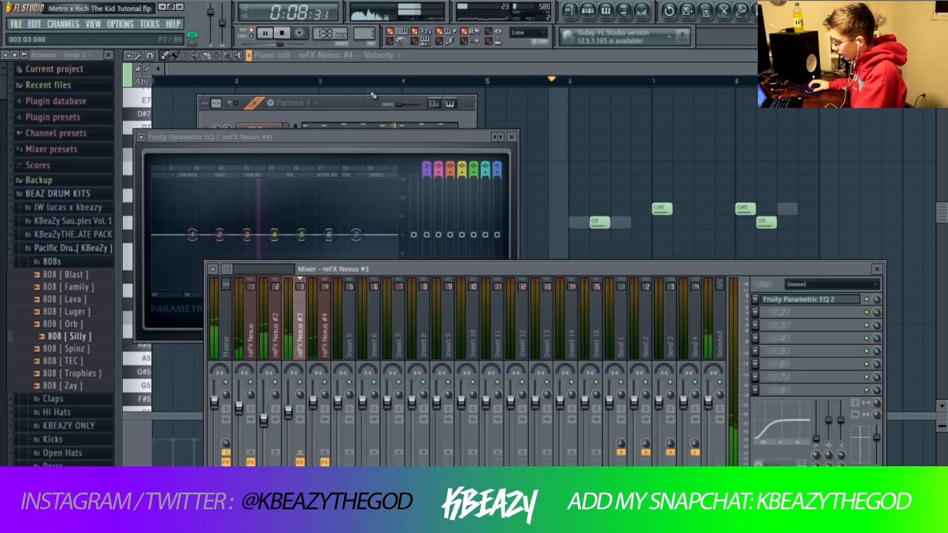
Step: Stop playback, mute the reFX Nexus #3 channel and return to the reFX Nexus #4 piano roll
{"action": "left_click", "coordinate": [355, 105]}
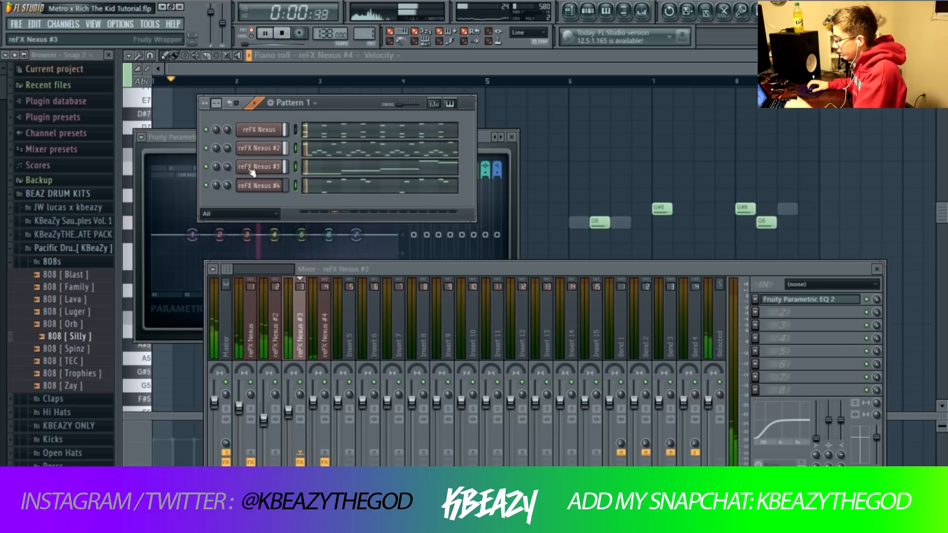
{"action": "key", "text": "space"}
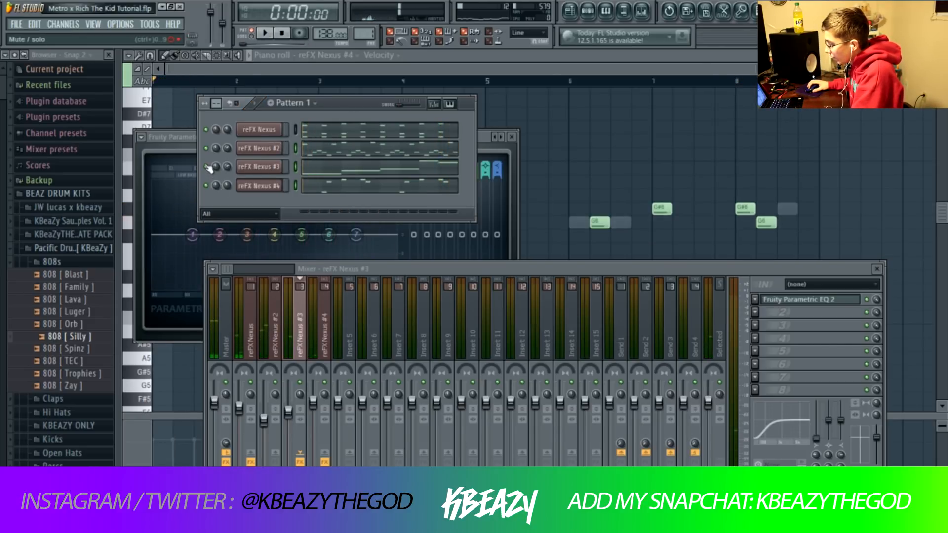
{"action": "right_click", "coordinate": [206, 129]}
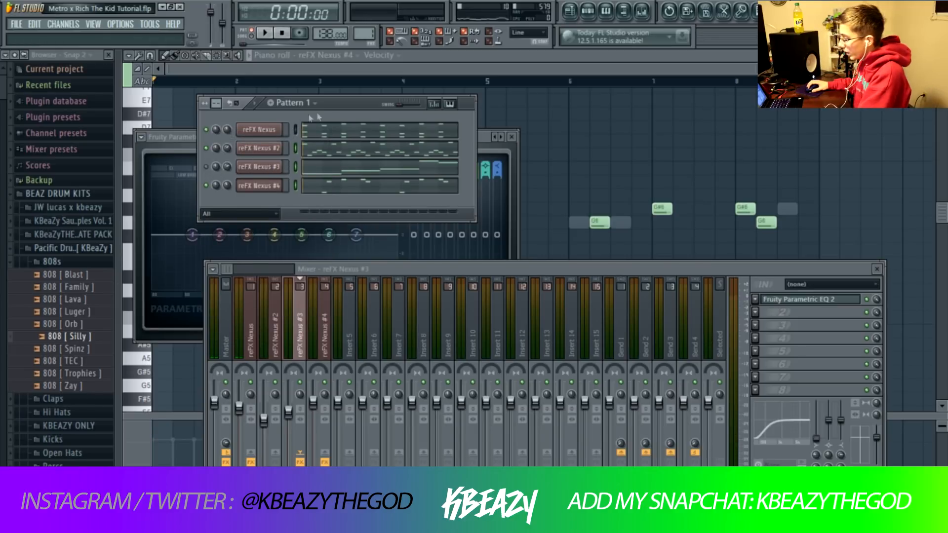
{"action": "left_click", "coordinate": [490, 58]}
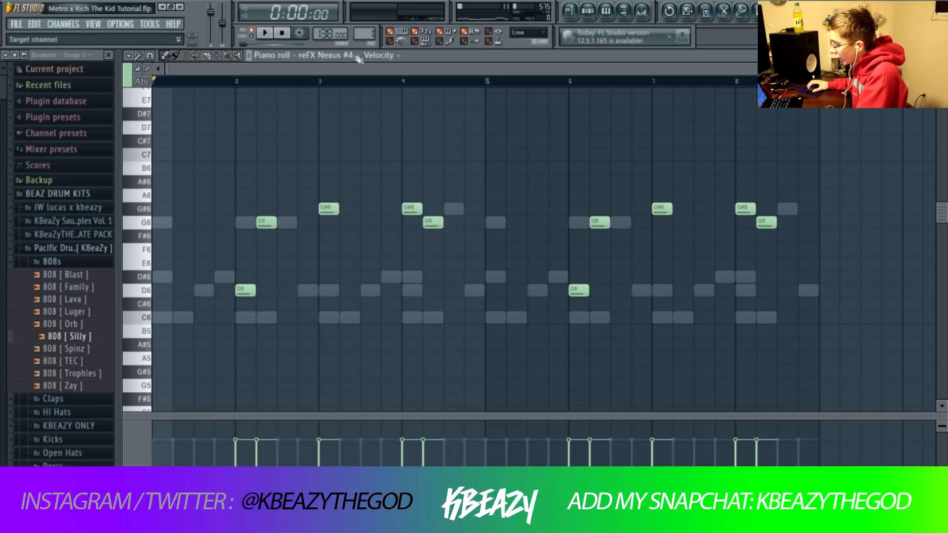
{"action": "left_click", "coordinate": [357, 55]}
{"action": "left_click", "coordinate": [322, 126]}
Step: Audition samples in the drum kit's Claps folder and load Clap [ Luger Slap ] as a new channel in Pattern 1
{"action": "left_click", "coordinate": [593, 18]}
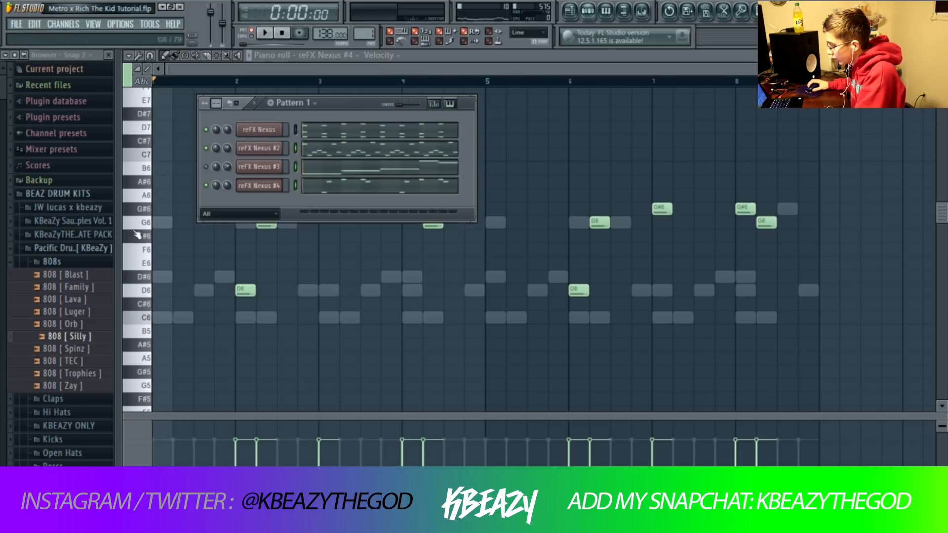
{"action": "left_click", "coordinate": [52, 261]}
{"action": "left_click", "coordinate": [54, 275]}
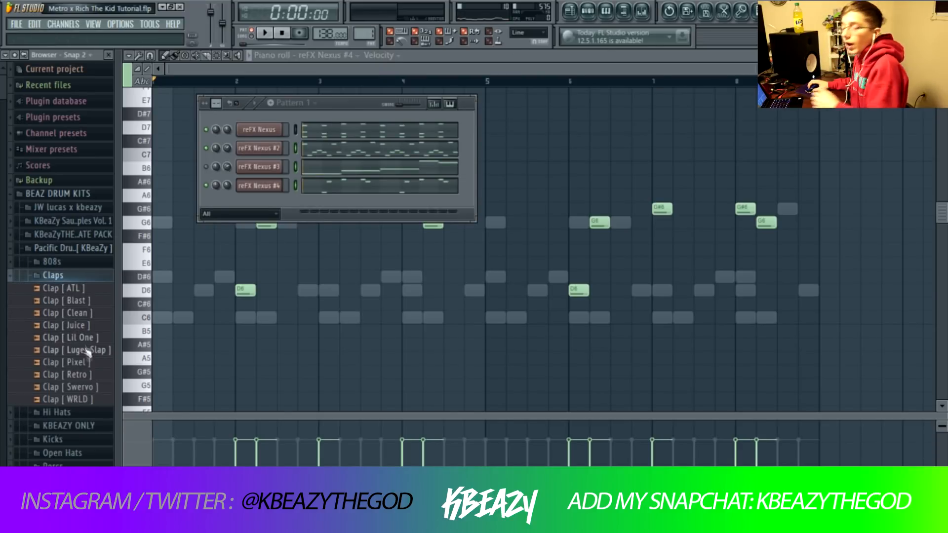
{"action": "left_click", "coordinate": [78, 337]}
{"action": "left_click_drag", "start_coordinate": [81, 349], "coordinate": [243, 158]}
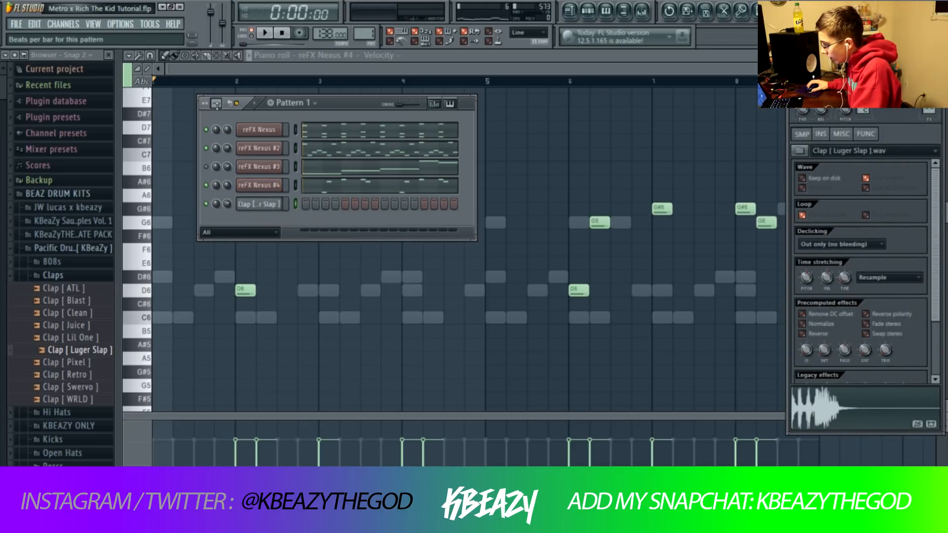
Step: Extend Pattern 1's step grid to 32 steps and place Clap [ Luger Slap ] hits on steps 9 and 25
{"action": "left_click_drag", "start_coordinate": [237, 103], "coordinate": [236, 93]}
{"action": "key", "text": "space"}
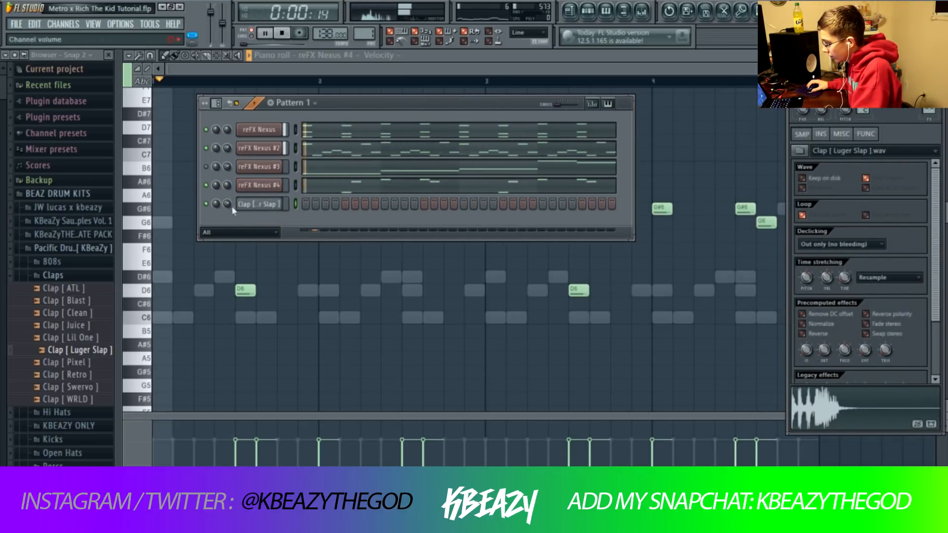
{"action": "key", "text": "space"}
{"action": "key", "text": "space"}
{"action": "left_click", "coordinate": [386, 205]}
{"action": "left_click", "coordinate": [543, 204]}
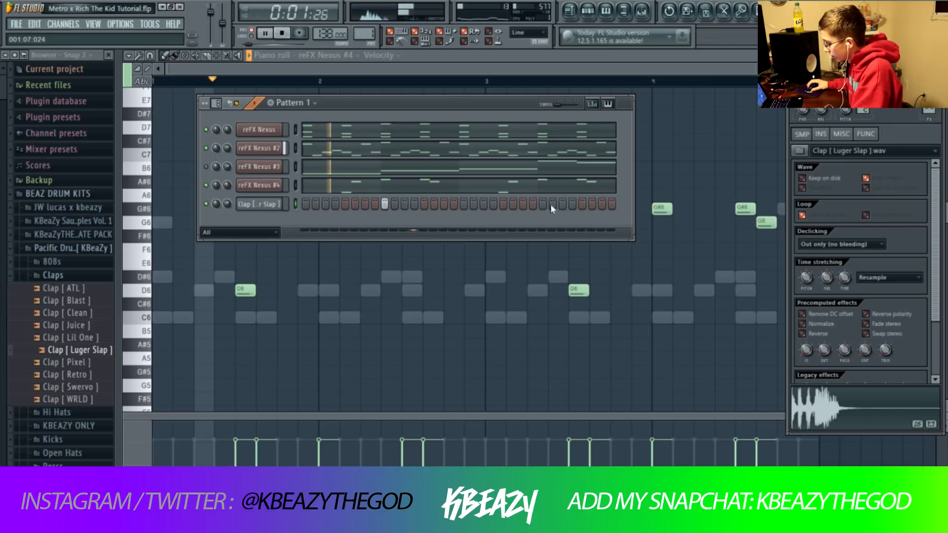
Step: Load Hi Hat [ Drip ] from the drum kit's Hi Hats folder as a new channel in Pattern 1
{"action": "left_click", "coordinate": [74, 274]}
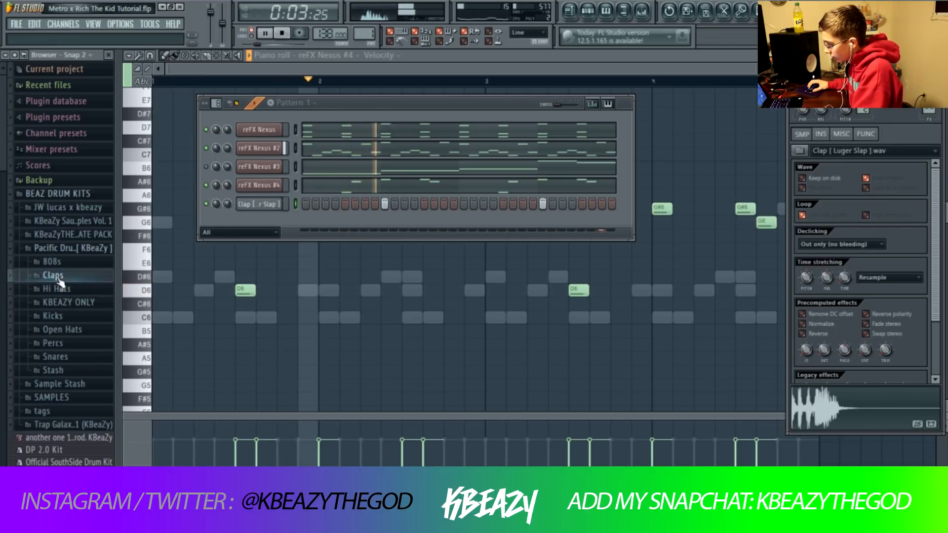
{"action": "key", "text": "space"}
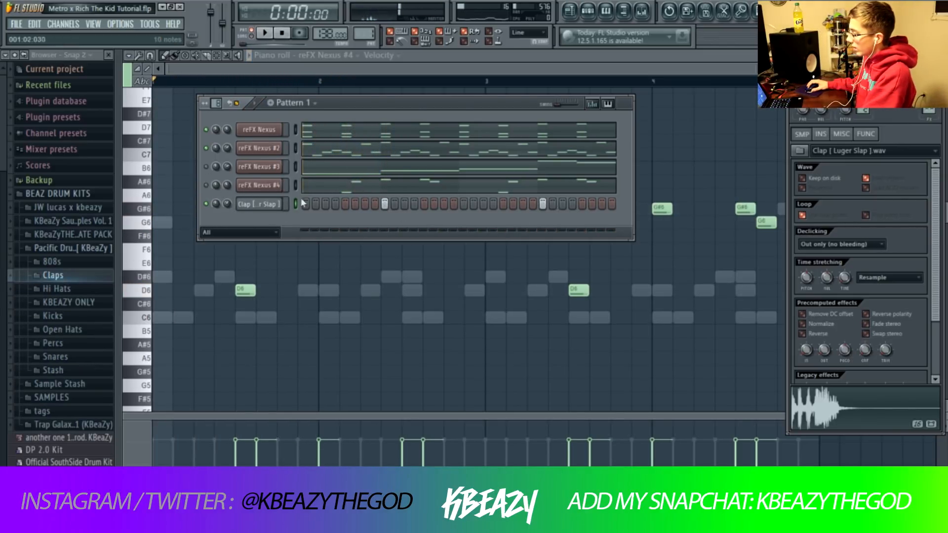
{"action": "left_click", "coordinate": [55, 290]}
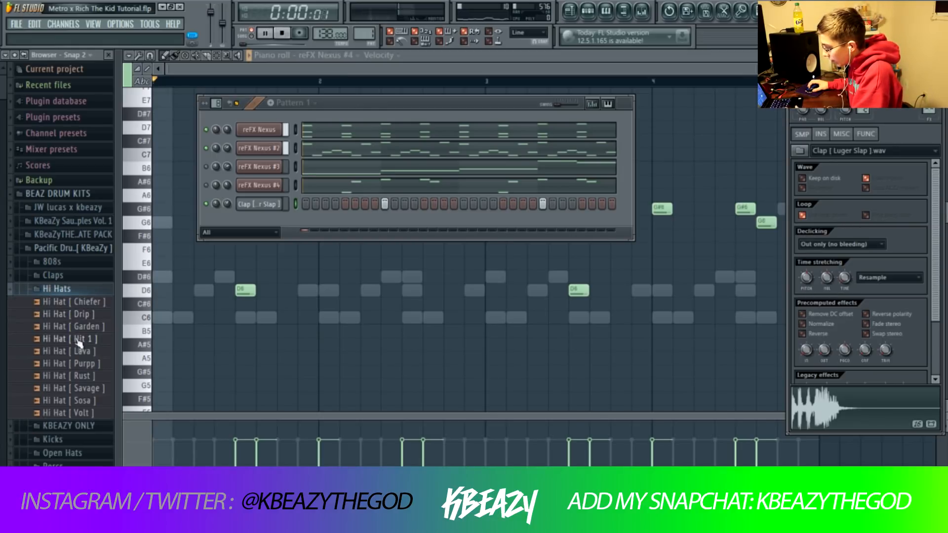
{"action": "key", "text": "space"}
{"action": "left_click", "coordinate": [73, 315]}
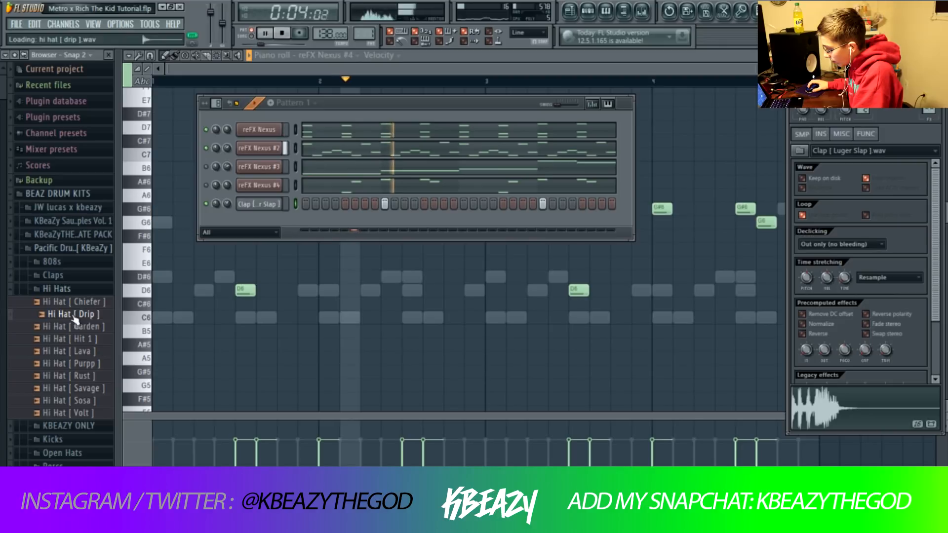
{"action": "key", "text": "space"}
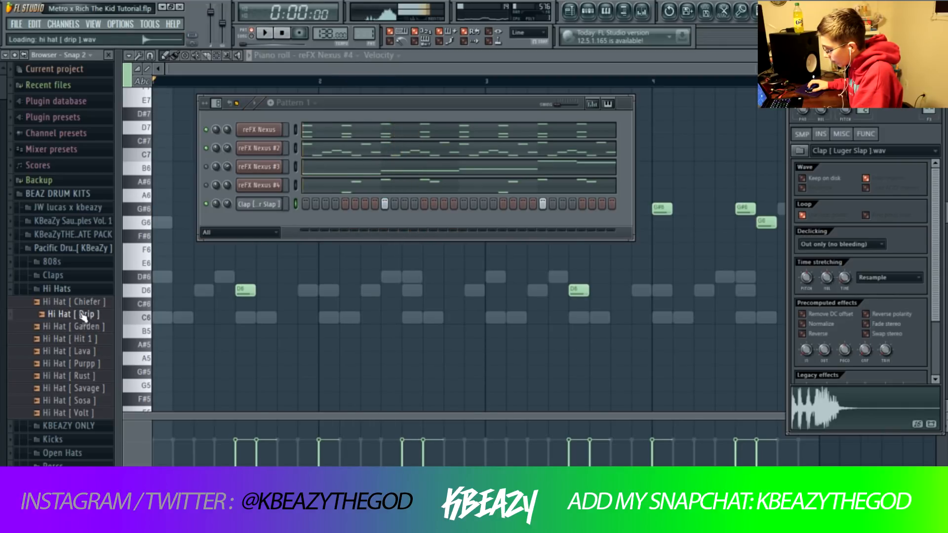
{"action": "left_click_drag", "start_coordinate": [265, 223], "coordinate": [263, 225]}
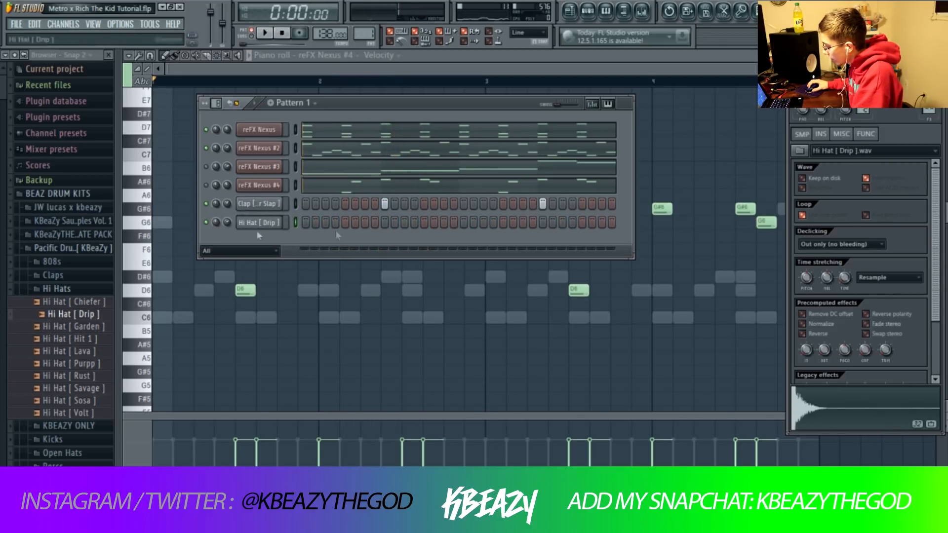
Step: Set the Hi Hat [ Drip ] root note to A#4 and enter two C5 notes at the start of its piano roll, the second softer
{"action": "left_click", "coordinate": [842, 135]}
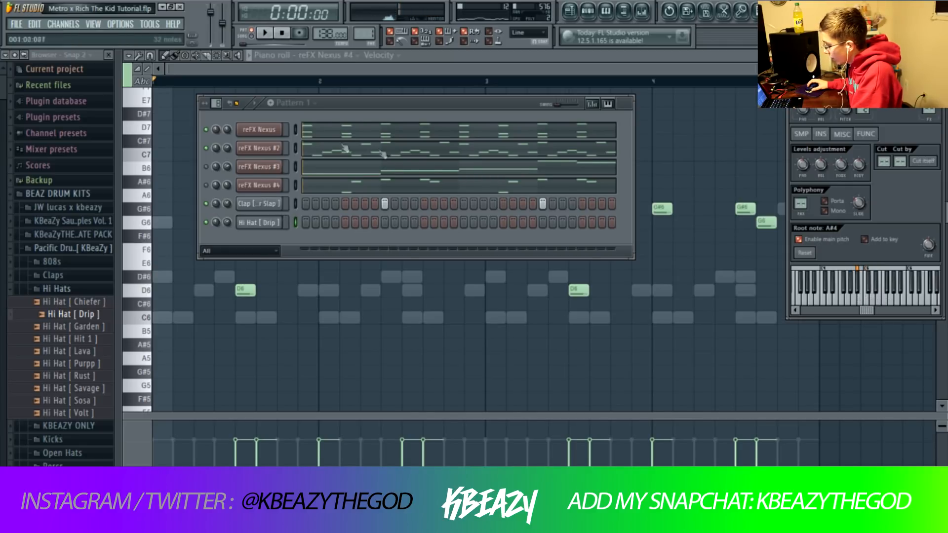
{"action": "right_click", "coordinate": [270, 225]}
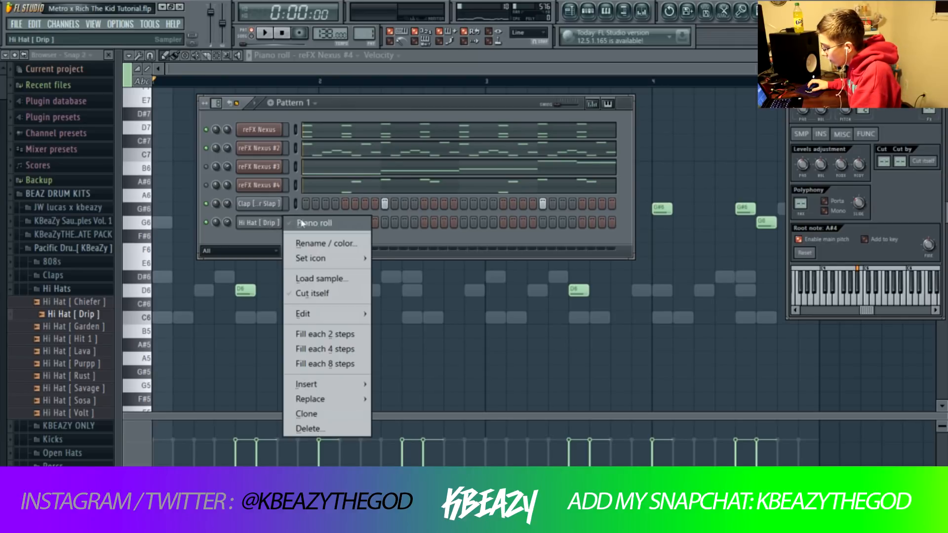
{"action": "left_click", "coordinate": [303, 223]}
{"action": "left_click_drag", "start_coordinate": [372, 72], "coordinate": [557, 82]}
{"action": "scroll", "coordinate": [212, 210], "scroll_direction": "down", "scroll_amount": 3}
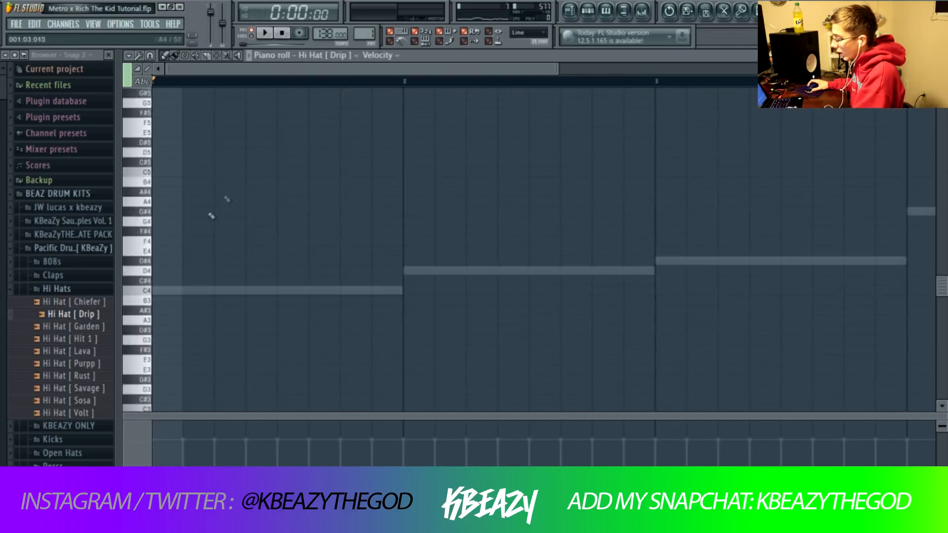
{"action": "left_click", "coordinate": [175, 280]}
{"action": "right_click", "coordinate": [174, 280]}
{"action": "scroll", "coordinate": [166, 253], "scroll_direction": "up", "scroll_amount": 3}
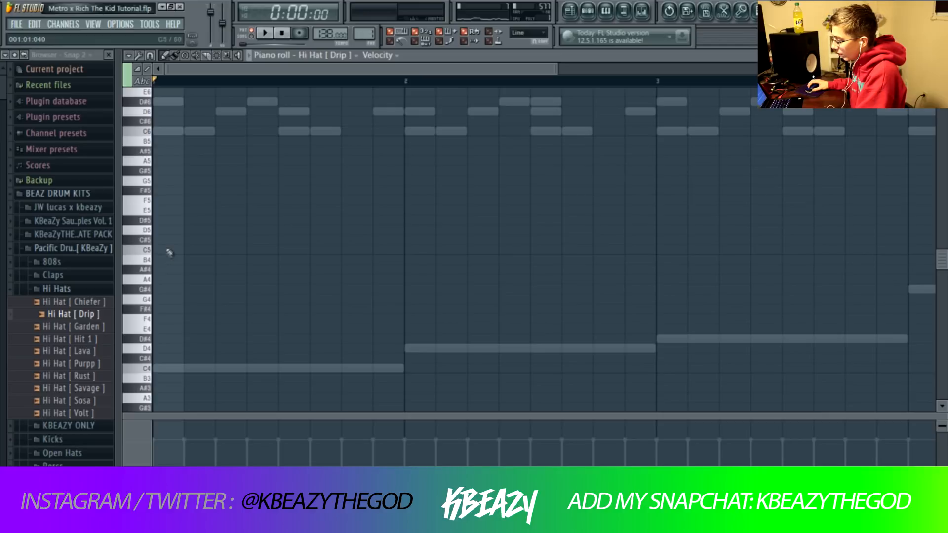
{"action": "middle_click", "coordinate": [210, 217]}
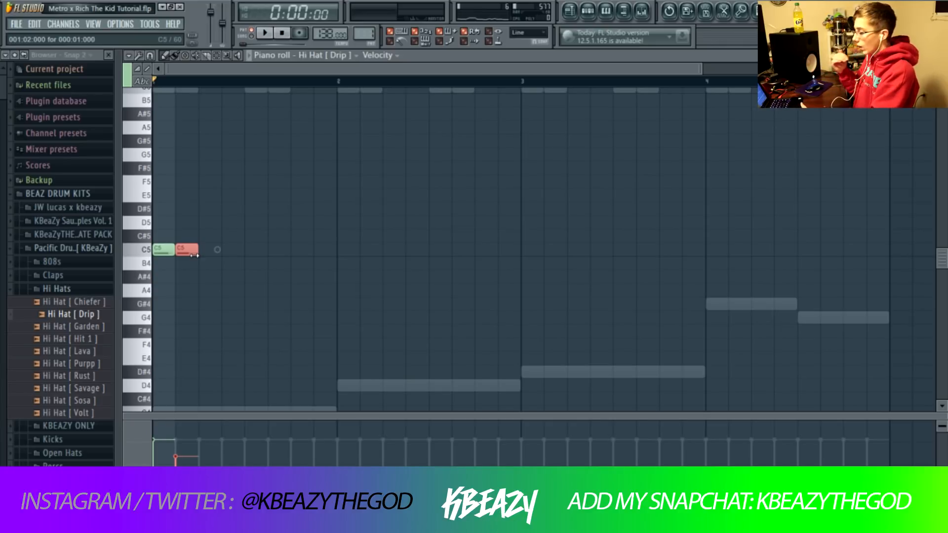
Step: Halve the length of the two hi-hat notes, place them back to back and adjust the second note's velocity
{"action": "key", "text": "space"}
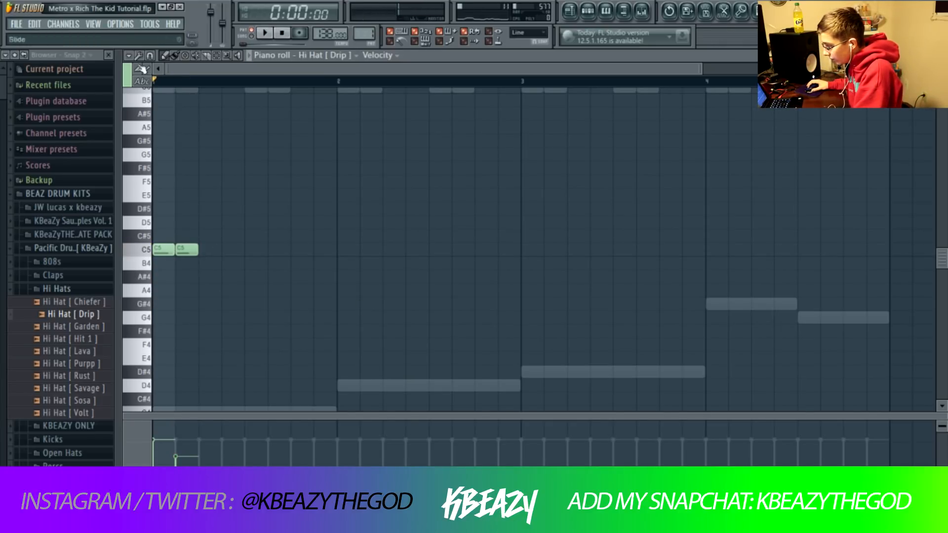
{"action": "left_click", "coordinate": [150, 55]}
{"action": "left_click", "coordinate": [170, 255]}
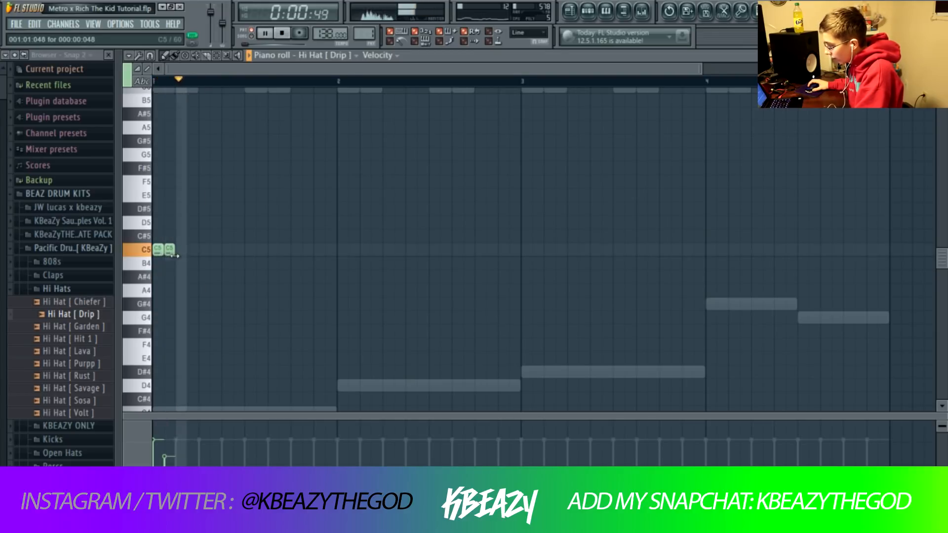
{"action": "middle_click", "coordinate": [183, 224]}
{"action": "left_click", "coordinate": [482, 423]}
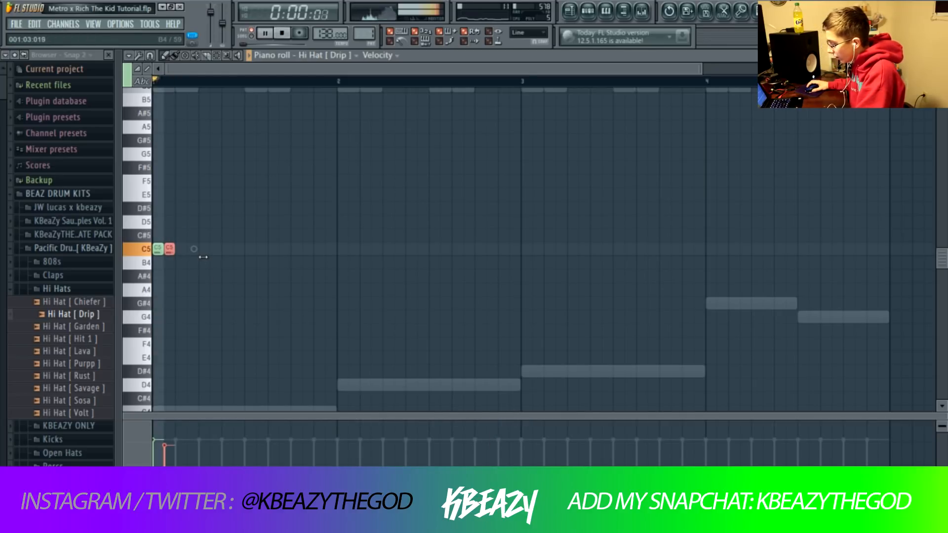
{"action": "left_click", "coordinate": [181, 249]}
{"action": "key", "text": "space"}
Step: Select both hi-hat notes and duplicate the pair repeatedly until they fill all four bars
{"action": "left_click_drag", "start_coordinate": [183, 256], "coordinate": [143, 232]}
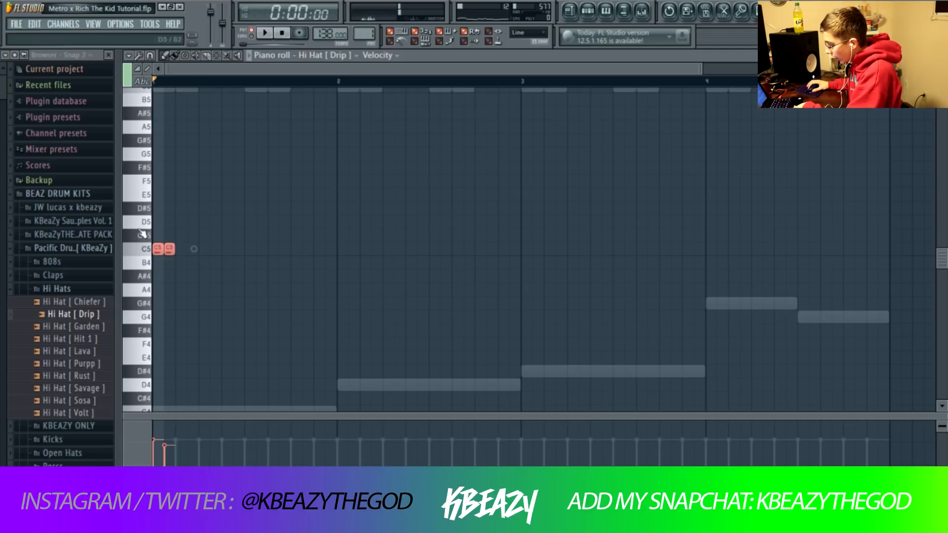
{"action": "key", "text": "space"}
{"action": "key", "text": "ctrl+b"}
{"action": "key", "text": "ctrl+b"}
{"action": "key", "text": "ctrl+b"}
{"action": "key", "text": "ctrl+b"}
{"action": "key", "text": "ctrl+b"}
{"action": "key", "text": "ctrl+b"}
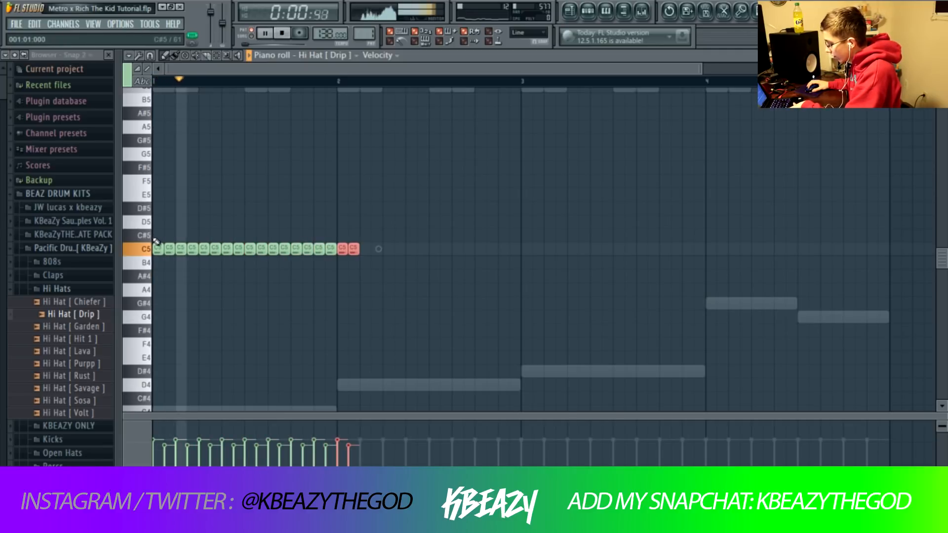
{"action": "key", "text": "ctrl+b"}
{"action": "key", "text": "ctrl+b"}
{"action": "key", "text": "ctrl+b"}
{"action": "key", "text": "ctrl+b"}
{"action": "key", "text": "ctrl+b"}
{"action": "key", "text": "ctrl+b"}
{"action": "key", "text": "ctrl+b"}
{"action": "key", "text": "ctrl+b"}
{"action": "key", "text": "ctrl+b"}
{"action": "key", "text": "ctrl+b"}
{"action": "key", "text": "ctrl+b"}
{"action": "key", "text": "ctrl+b"}
{"action": "key", "text": "ctrl+b"}
{"action": "key", "text": "ctrl+b"}
{"action": "key", "text": "ctrl+b"}
{"action": "key", "text": "ctrl+b"}
{"action": "key", "text": "ctrl+b"}
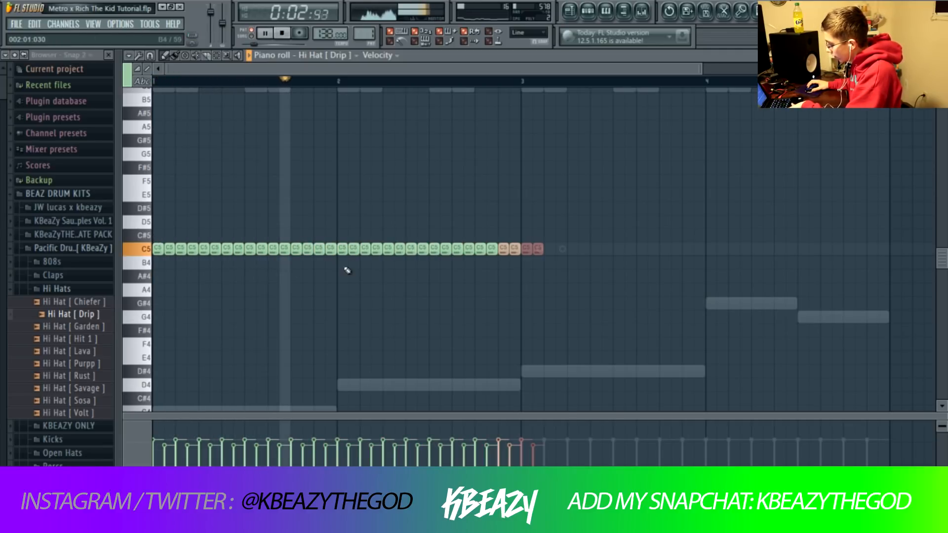
{"action": "key", "text": "ctrl+b"}
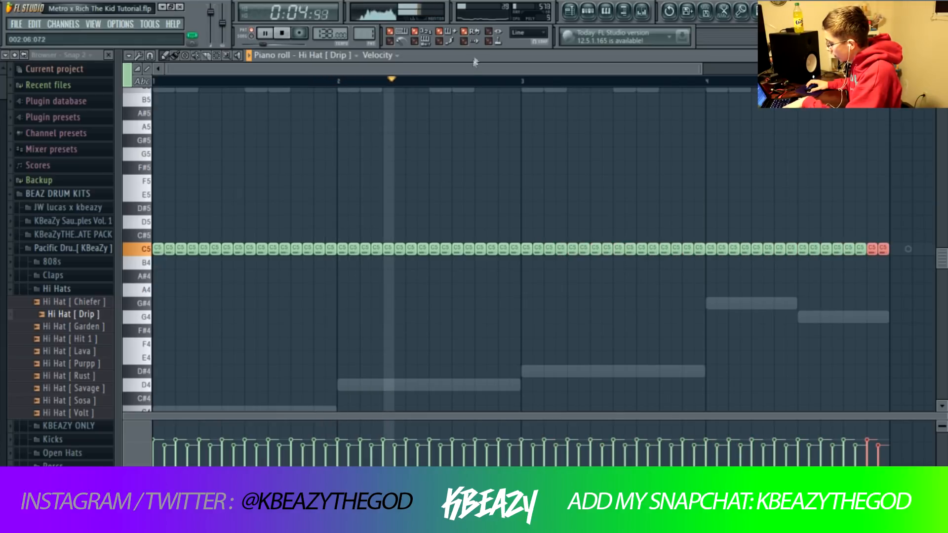
Step: Adjust the Clap [ Luger Slap ] channel volume while the pattern plays and stop playback
{"action": "key", "text": "F6"}
{"action": "right_click", "coordinate": [226, 205]}
{"action": "left_click", "coordinate": [231, 211]}
{"action": "left_click_drag", "start_coordinate": [228, 203], "coordinate": [228, 192]}
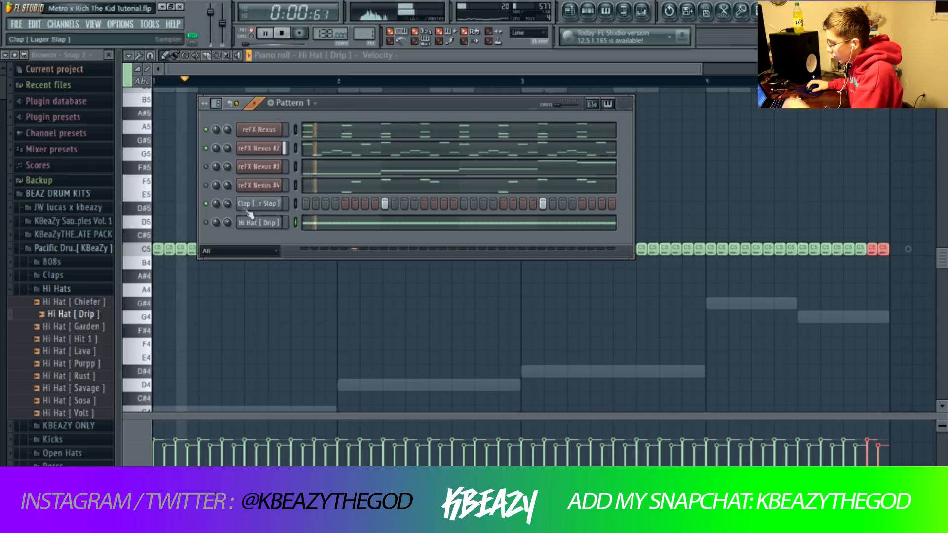
{"action": "key", "text": "space"}
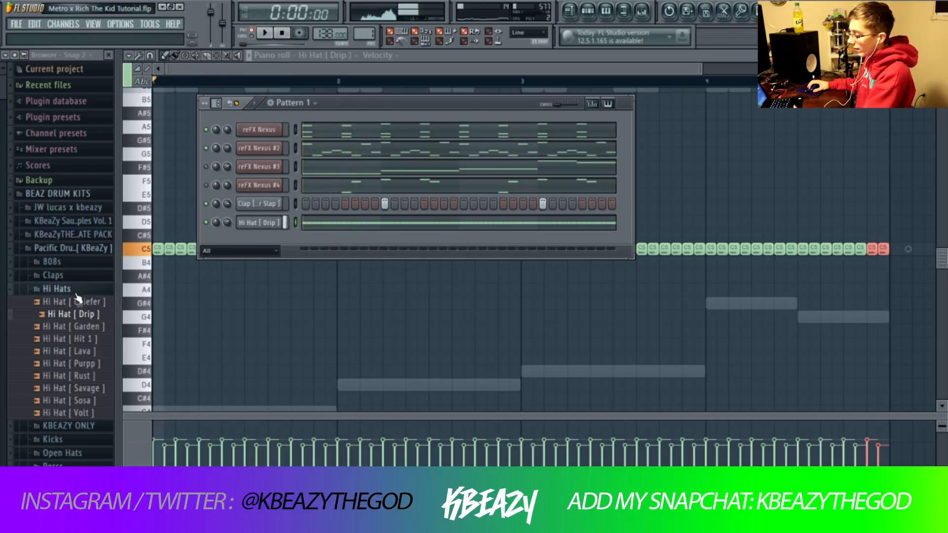
Step: Load 808 [ Zay ] from the 808s folder as a new channel that cuts itself, with its volume at about 88%
{"action": "left_click", "coordinate": [57, 289]}
{"action": "left_click", "coordinate": [63, 264]}
{"action": "left_click", "coordinate": [80, 389]}
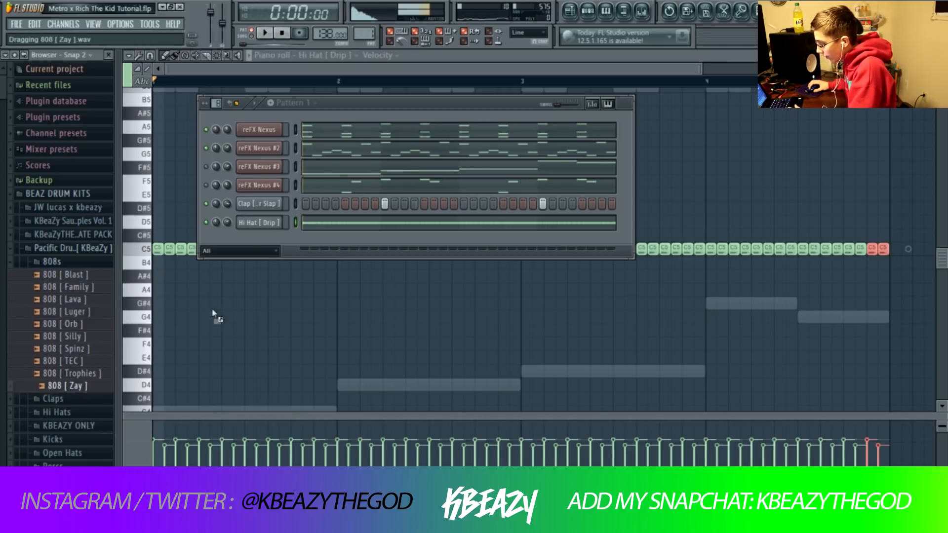
{"action": "left_click_drag", "start_coordinate": [244, 242], "coordinate": [240, 241]}
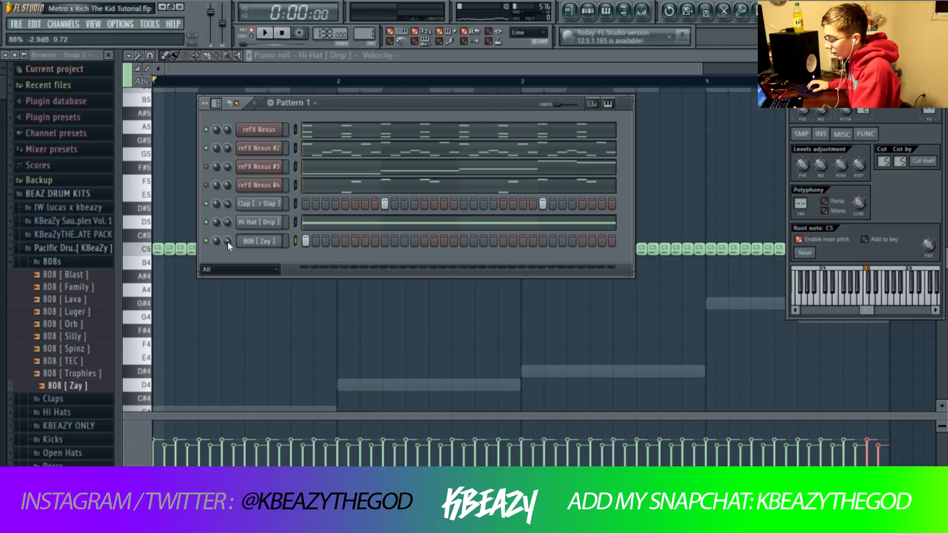
Step: Program the 808 [ Zay ] hits on steps 1, 7, 13, 21 and 27 while the pattern plays
{"action": "key", "text": "space"}
{"action": "left_click", "coordinate": [365, 241]}
{"action": "left_click", "coordinate": [424, 240]}
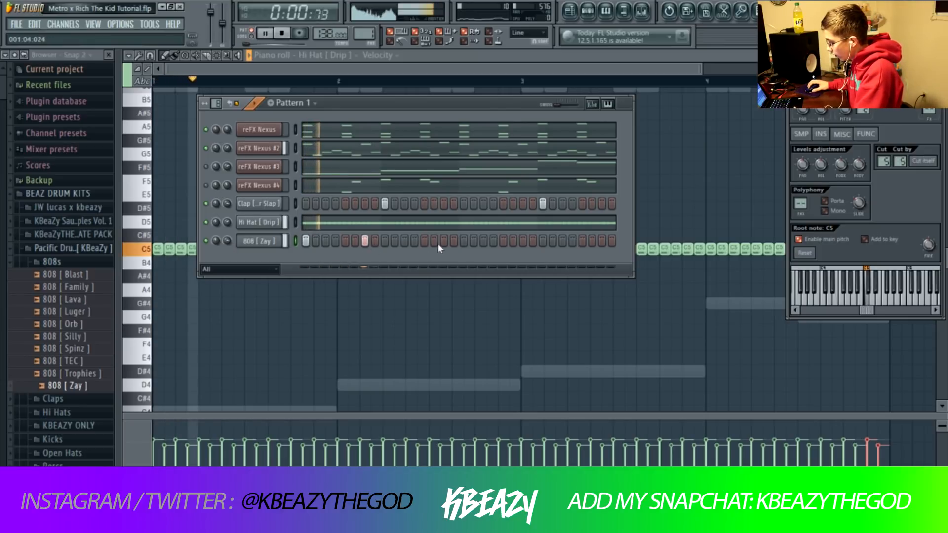
{"action": "left_click", "coordinate": [504, 241]}
{"action": "left_click", "coordinate": [563, 240]}
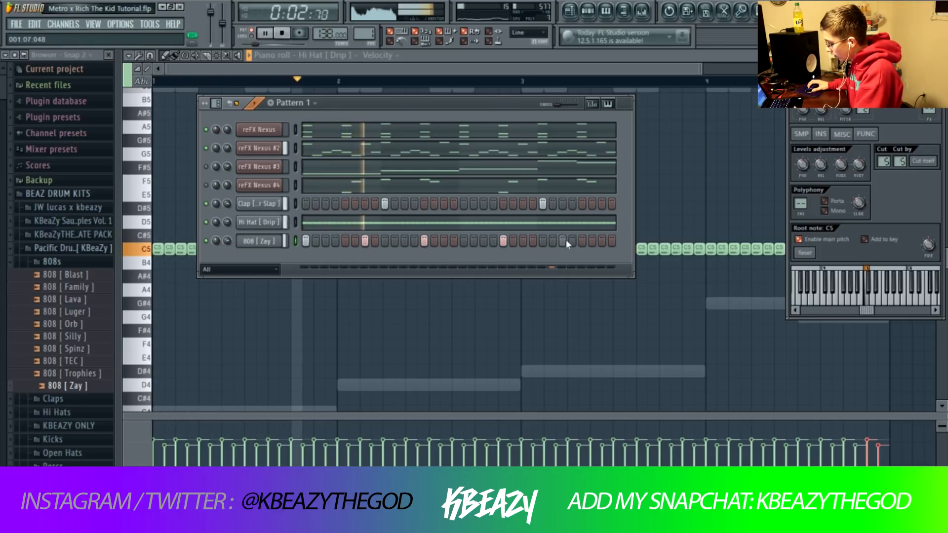
Step: Convert the 808 [ Zay ] steps to piano roll notes, shorten them and raise them one octave to C6
{"action": "right_click", "coordinate": [272, 247]}
{"action": "left_click", "coordinate": [306, 242]}
{"action": "key", "text": "space"}
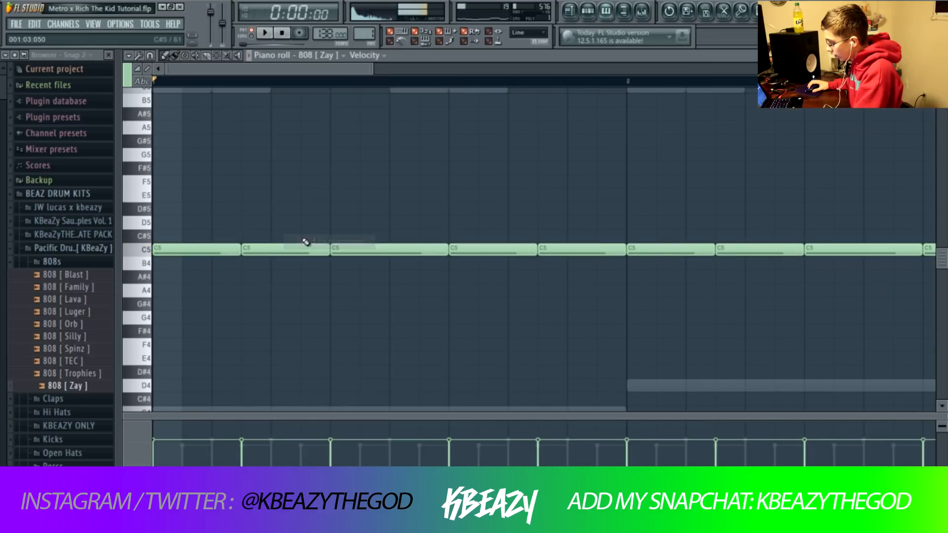
{"action": "key", "text": "ctrl+z"}
{"action": "key", "text": "ctrl+Up"}
{"action": "key", "text": "space"}
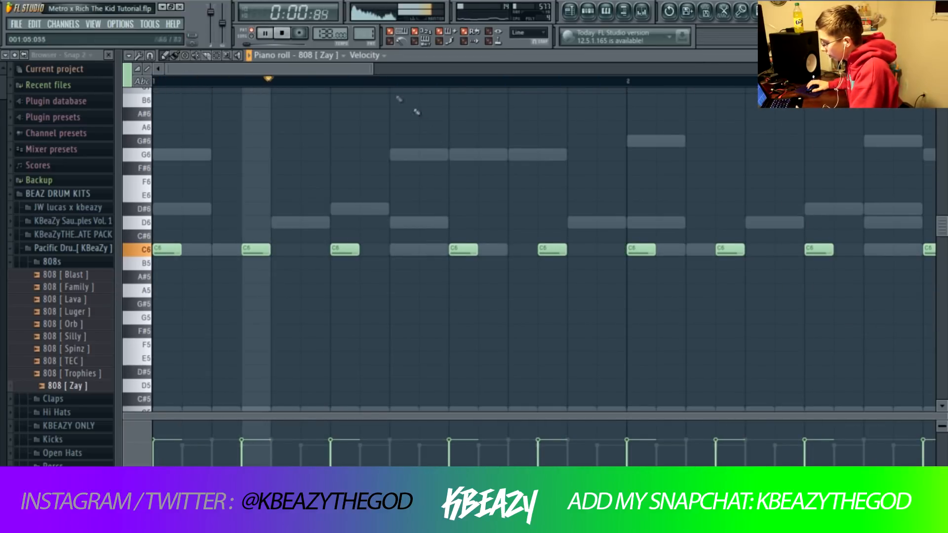
Step: Stop playback and transpose all the 808 [ Zay ] notes down two octaves to C4
{"action": "left_click_drag", "start_coordinate": [376, 71], "coordinate": [762, 72]}
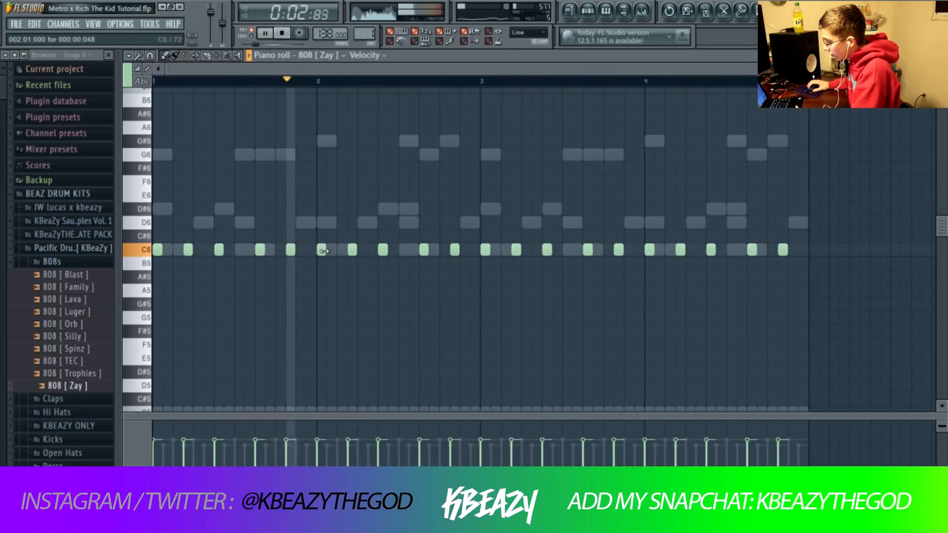
{"action": "scroll", "coordinate": [337, 200], "scroll_direction": "up", "scroll_amount": 2}
{"action": "key", "text": "space"}
{"action": "scroll", "coordinate": [337, 199], "scroll_direction": "down", "scroll_amount": 10}
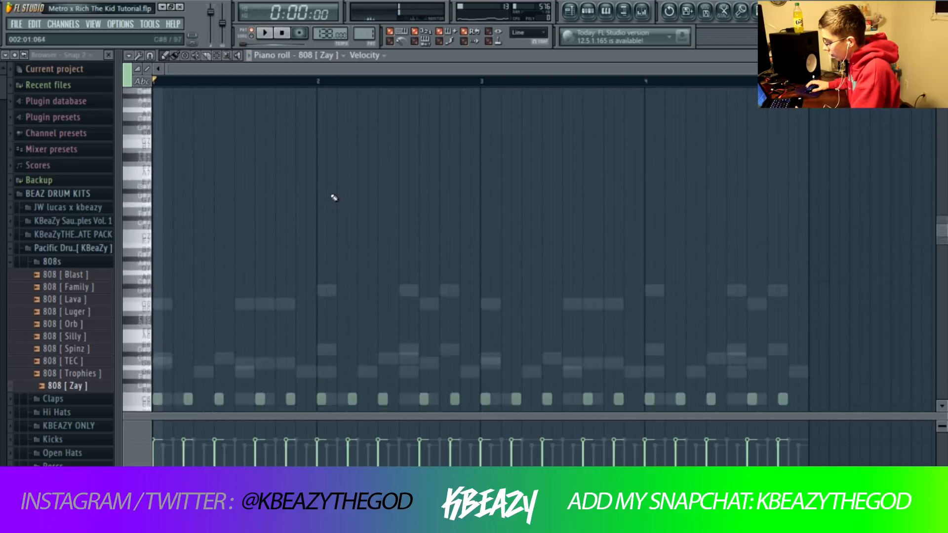
{"action": "scroll", "coordinate": [335, 197], "scroll_direction": "up", "scroll_amount": 10}
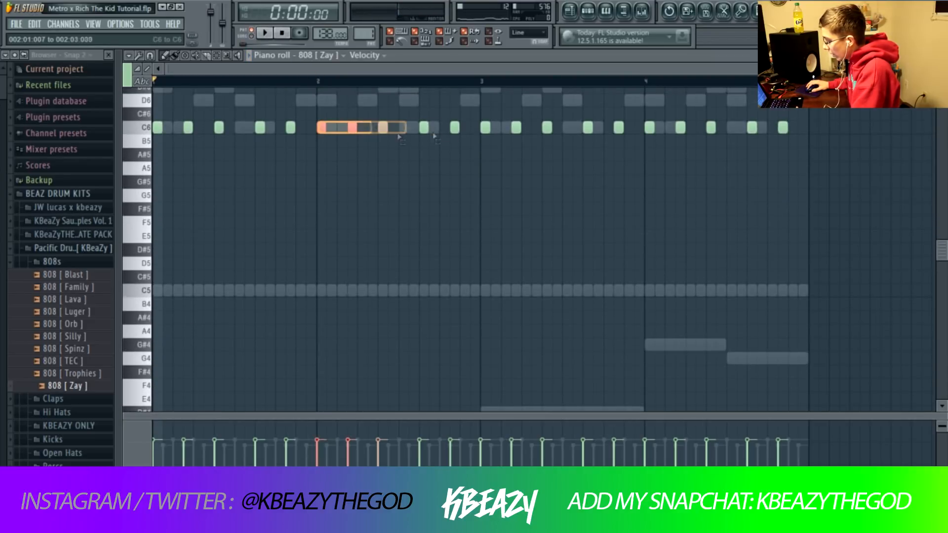
{"action": "left_click_drag", "start_coordinate": [455, 137], "coordinate": [457, 138]}
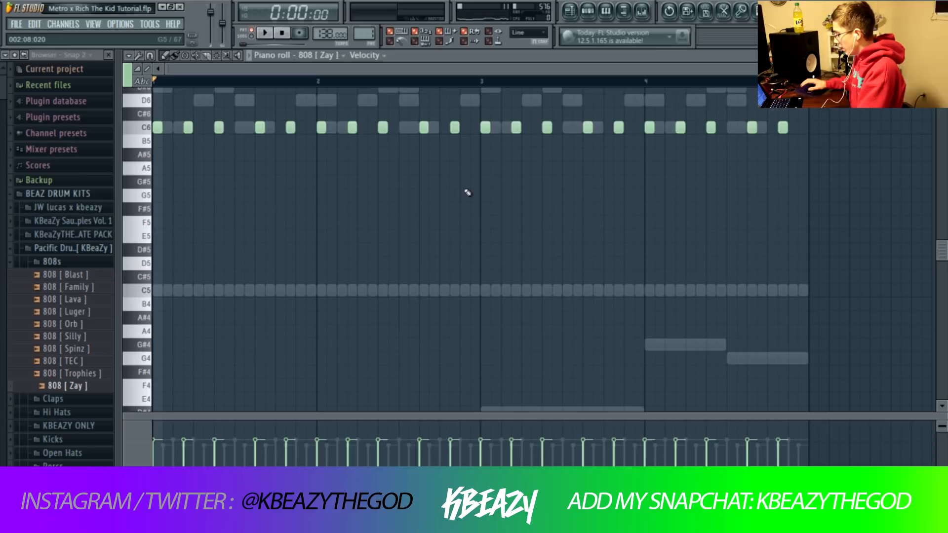
{"action": "key", "text": "ctrl+Down"}
{"action": "key", "text": "ctrl+Down"}
Step: Select the five 808 notes in bar 2 and raise them two semitones to D4 to match the bass
{"action": "left_click_drag", "start_coordinate": [317, 225], "coordinate": [474, 268]}
{"action": "double_click", "coordinate": [454, 246]}
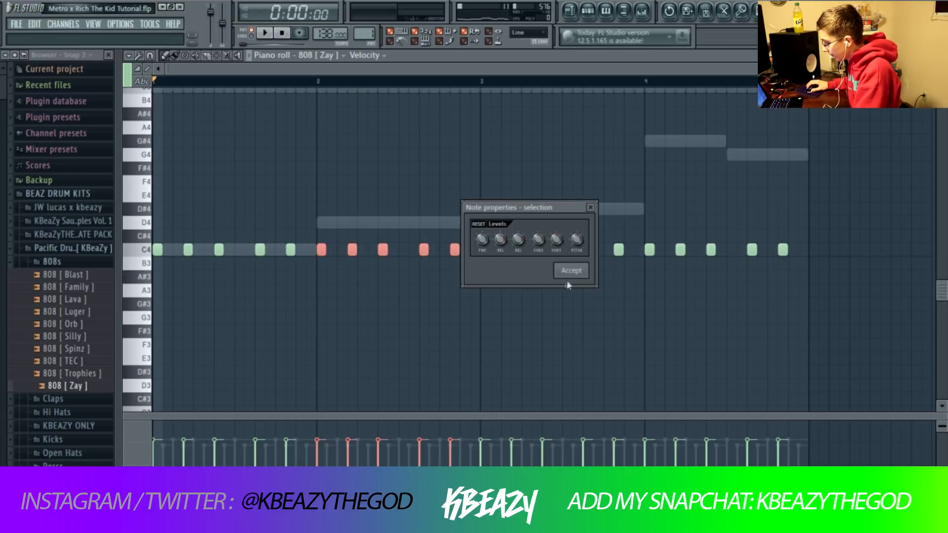
{"action": "left_click", "coordinate": [590, 208]}
{"action": "key", "text": "shift+Up"}
{"action": "key", "text": "shift+Up"}
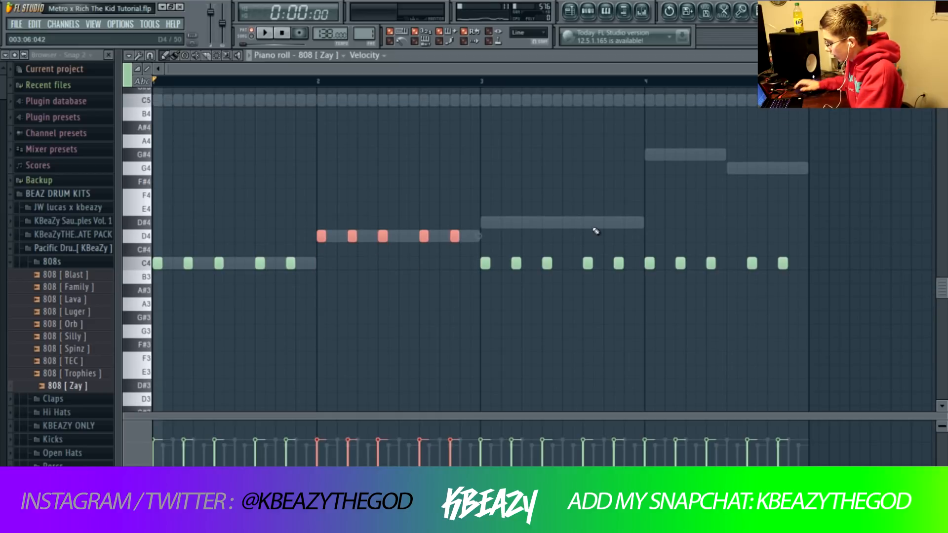
Step: Select the five 808 notes in bar 3 and raise them three semitones to D#4 to match the bass
{"action": "left_click_drag", "start_coordinate": [462, 257], "coordinate": [711, 269]}
{"action": "key", "text": "shift+Up"}
{"action": "key", "text": "shift+Up"}
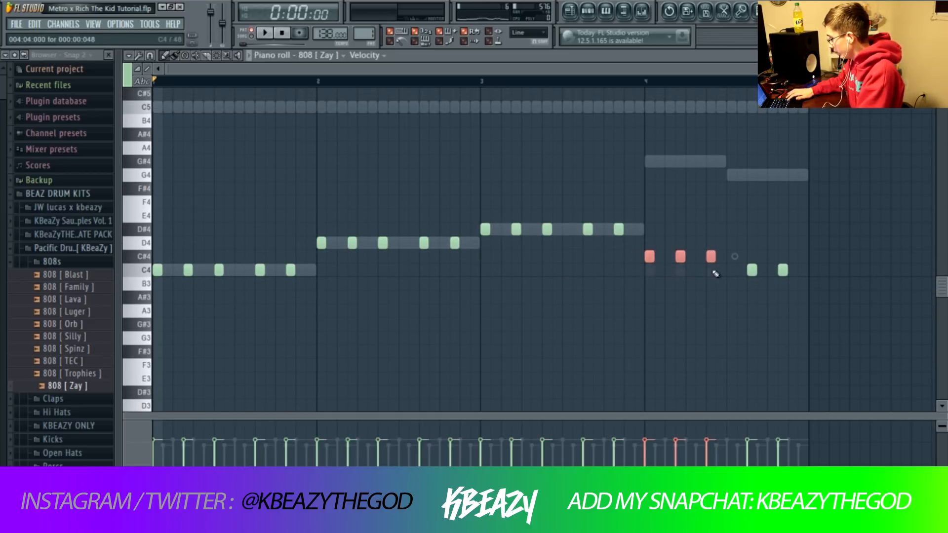
Step: Raise the first three 808 notes of bar 4 to G#4 and the last two to G4, and shift all 808 notes up one octave
{"action": "key", "text": "shift+Up"}
{"action": "key", "text": "shift+Up"}
{"action": "key", "text": "shift+Up"}
{"action": "key", "text": "shift+Up"}
{"action": "key", "text": "shift+Up"}
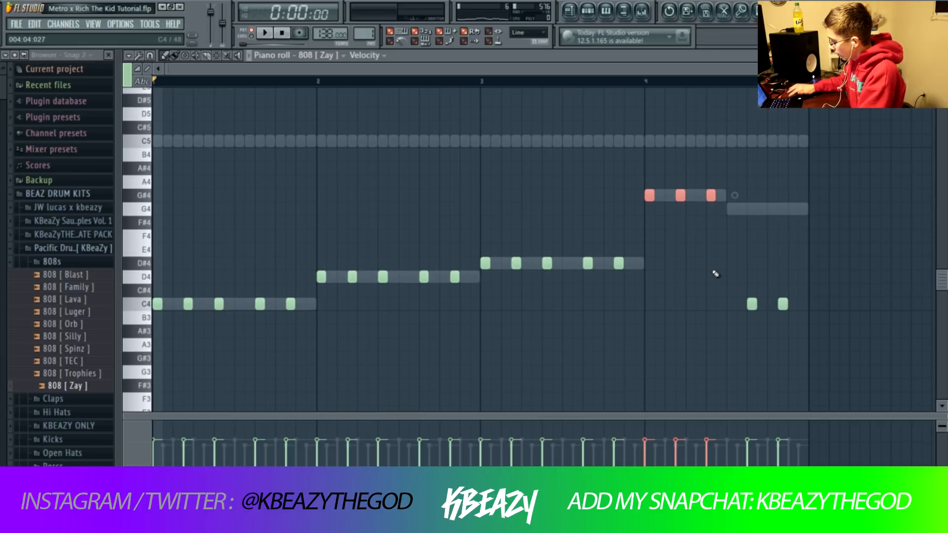
{"action": "left_click_drag", "start_coordinate": [729, 285], "coordinate": [814, 310]}
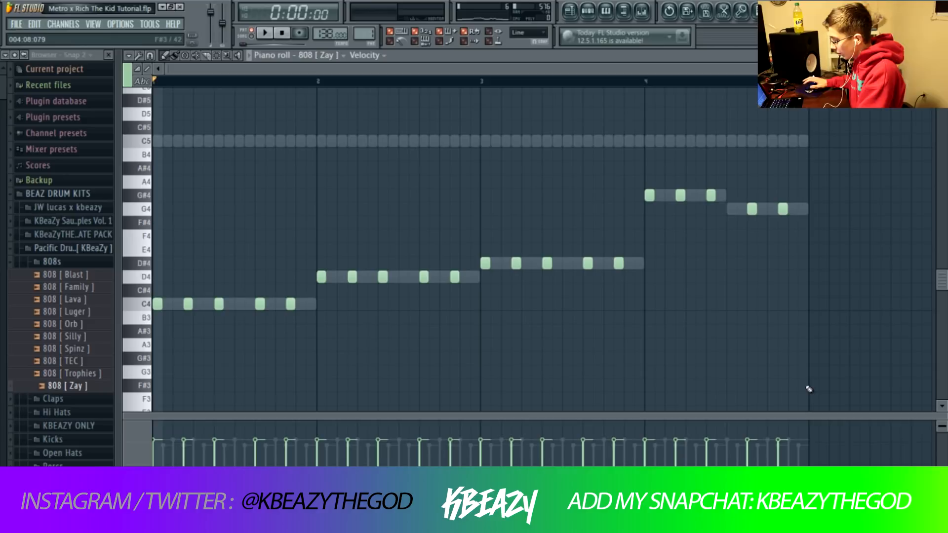
{"action": "key", "text": "ctrl+Up"}
Step: Play the pattern, solo the 808 [ Zay ] channel and set its volume to 93%
{"action": "key", "text": "space"}
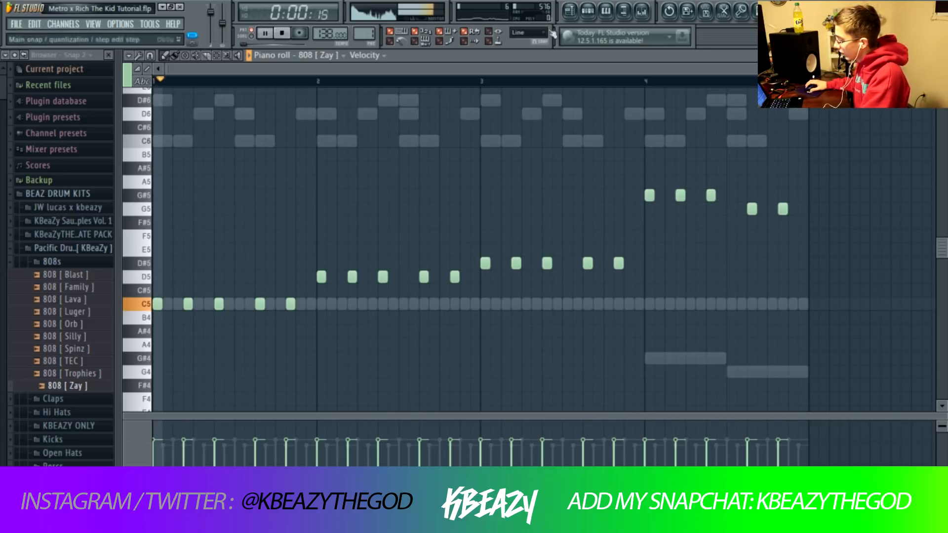
{"action": "key", "text": "F6"}
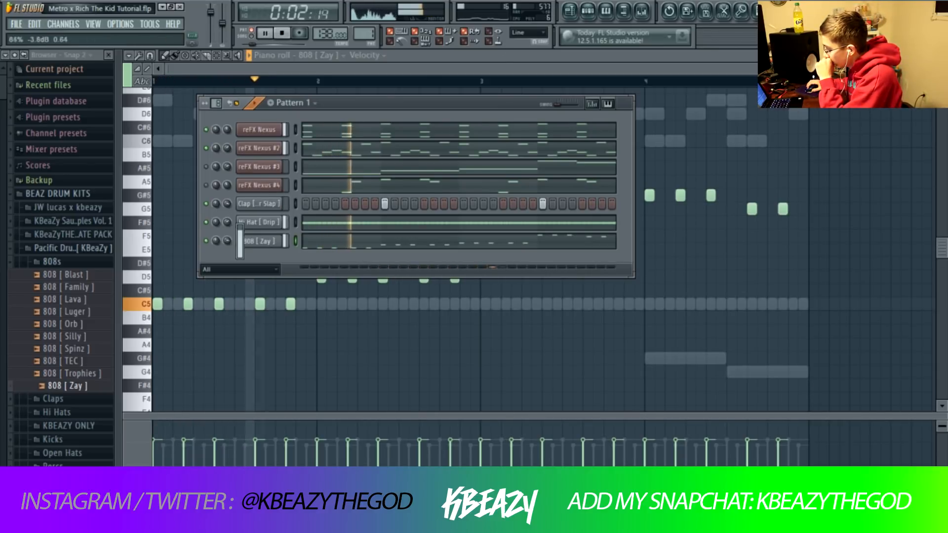
{"action": "right_click", "coordinate": [206, 241]}
{"action": "left_click", "coordinate": [217, 242]}
{"action": "left_click_drag", "start_coordinate": [228, 242], "coordinate": [228, 241]}
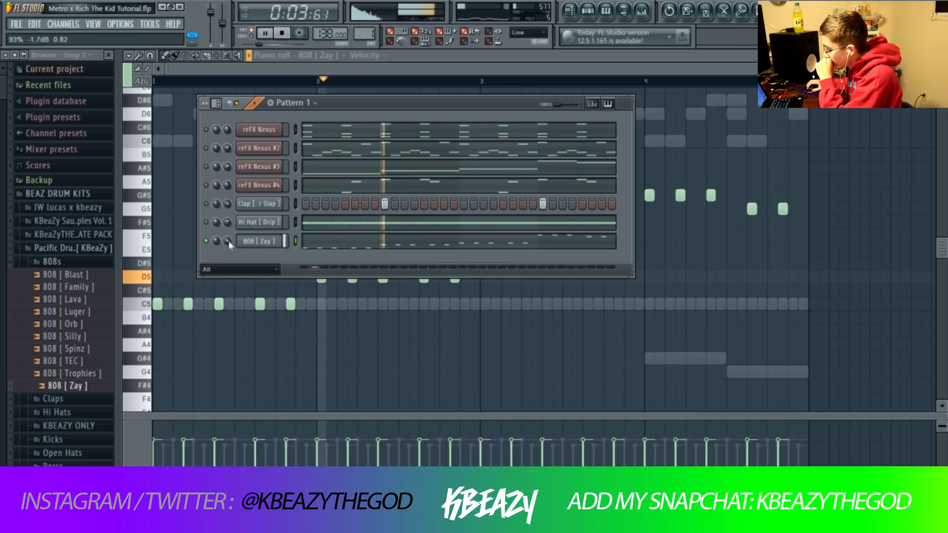
Step: Solo the reFX Nexus #2 channel to hear it alone and stop playback
{"action": "right_click", "coordinate": [206, 148]}
{"action": "left_click", "coordinate": [218, 149]}
{"action": "key", "text": "space"}
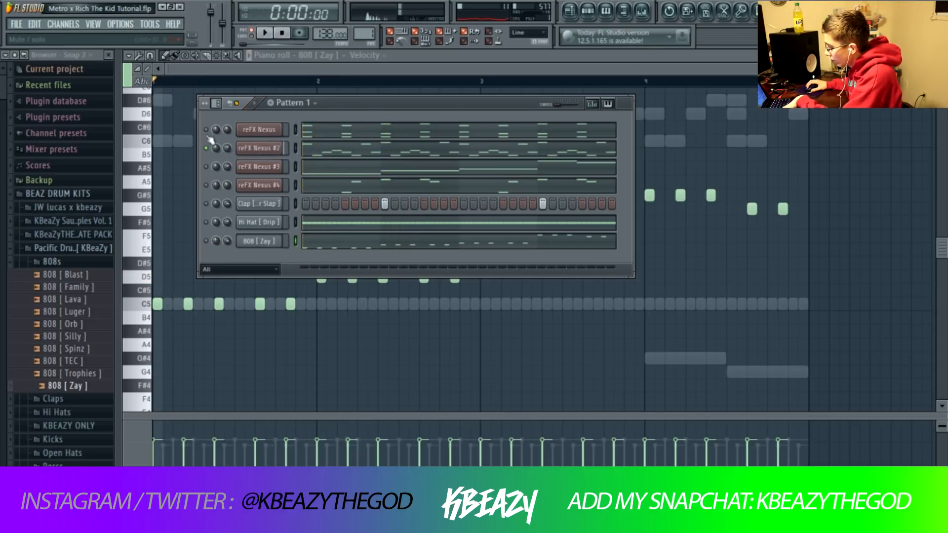
Step: Raise the low-cut frequency in the reFX Nexus track's Fruity Parametric EQ 2 and lower that track's low EQ band during playback
{"action": "key", "text": "F9"}
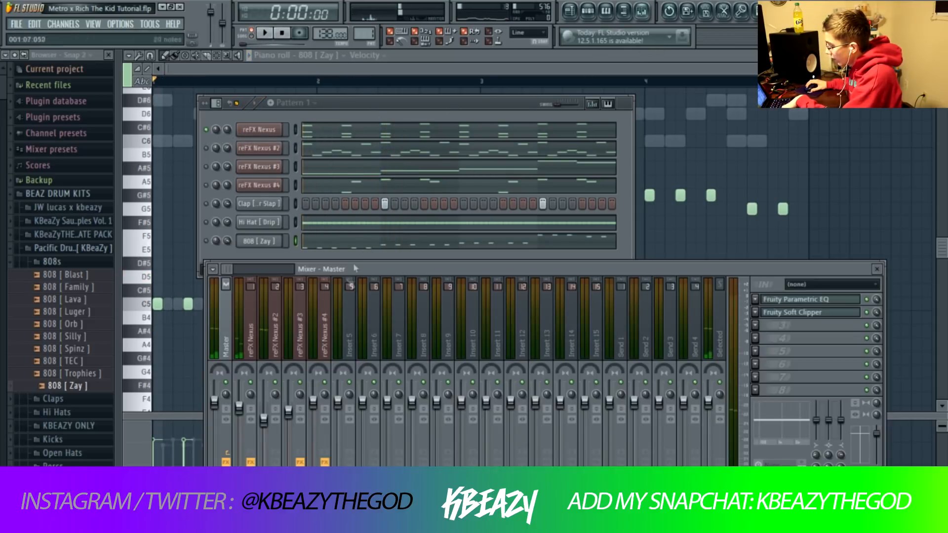
{"action": "left_click", "coordinate": [247, 340]}
{"action": "left_click", "coordinate": [776, 298]}
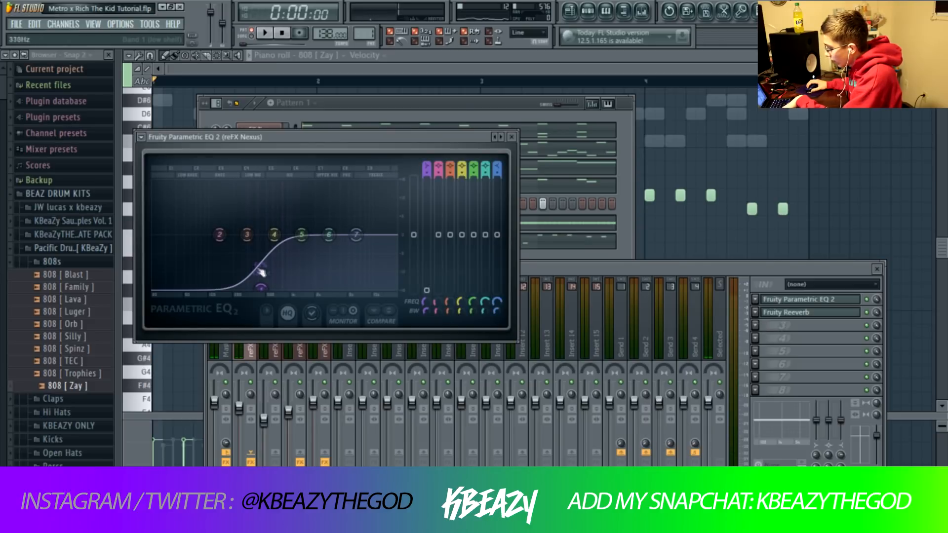
{"action": "key", "text": "space"}
{"action": "left_click_drag", "start_coordinate": [816, 419], "coordinate": [815, 439]}
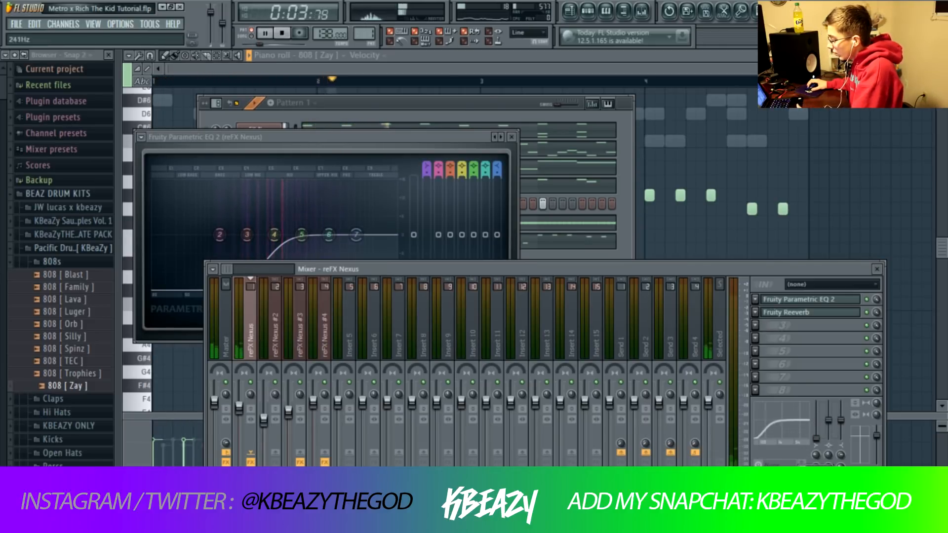
{"action": "key", "text": "space"}
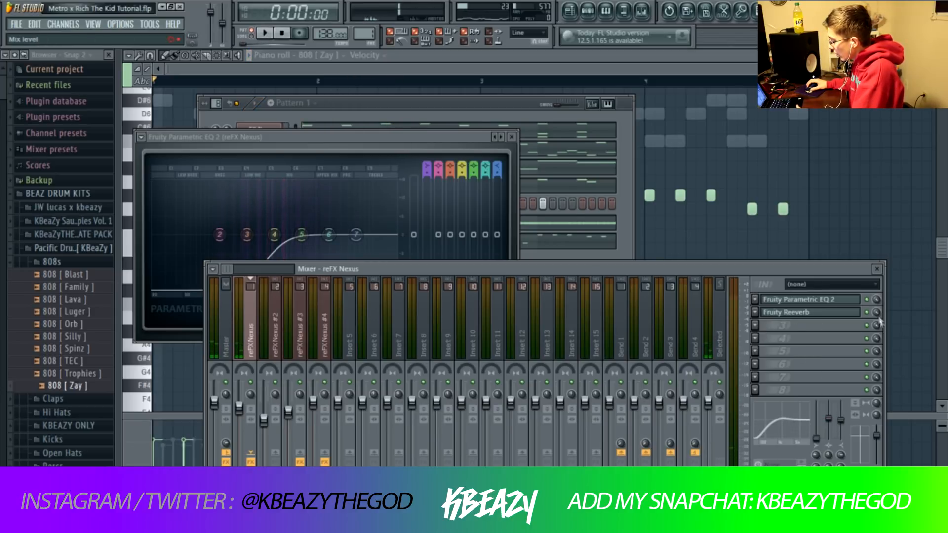
Step: Bring the other channels back from solo, play the pattern and set the reFX Nexus channel volume to 66%
{"action": "key", "text": "space"}
{"action": "left_click", "coordinate": [402, 102]}
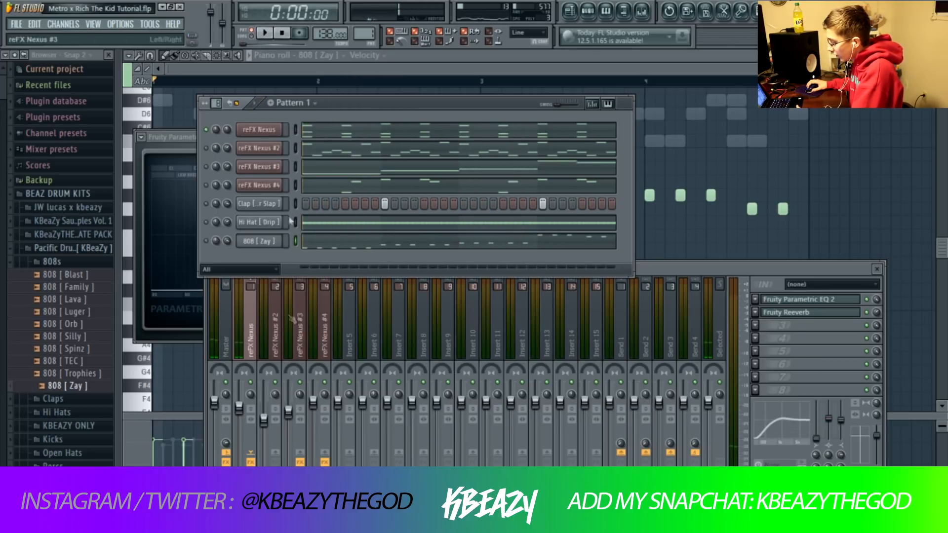
{"action": "key", "text": "space"}
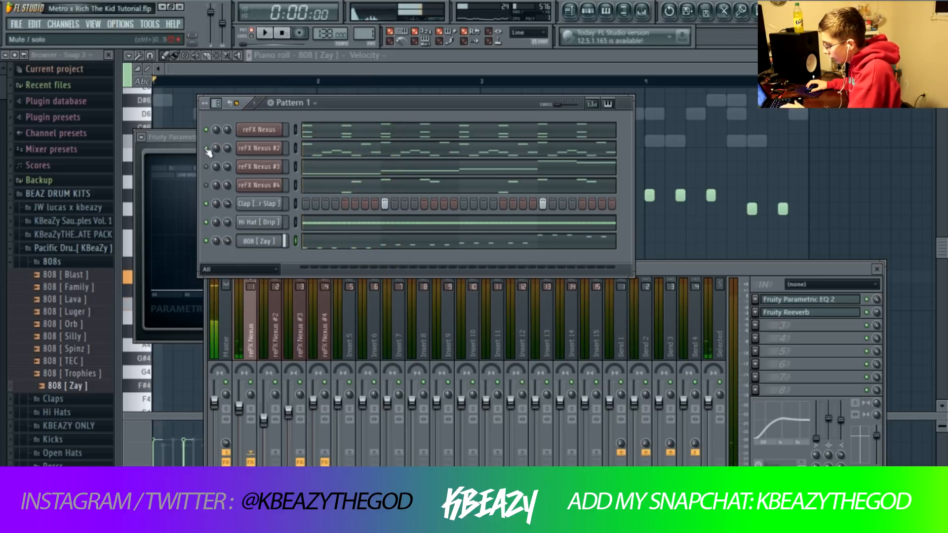
{"action": "left_click_drag", "start_coordinate": [228, 127], "coordinate": [228, 119]}
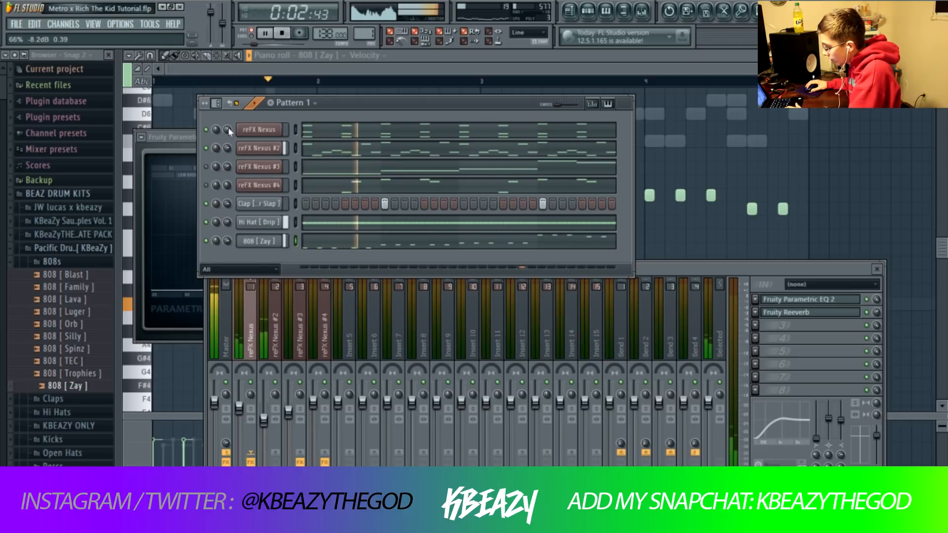
Step: Add Hi Hat [ Hit 1 ] from the Hi Hats folder as a new channel and set its sample fade-out to 25%
{"action": "left_click", "coordinate": [50, 261]}
{"action": "left_click", "coordinate": [62, 289]}
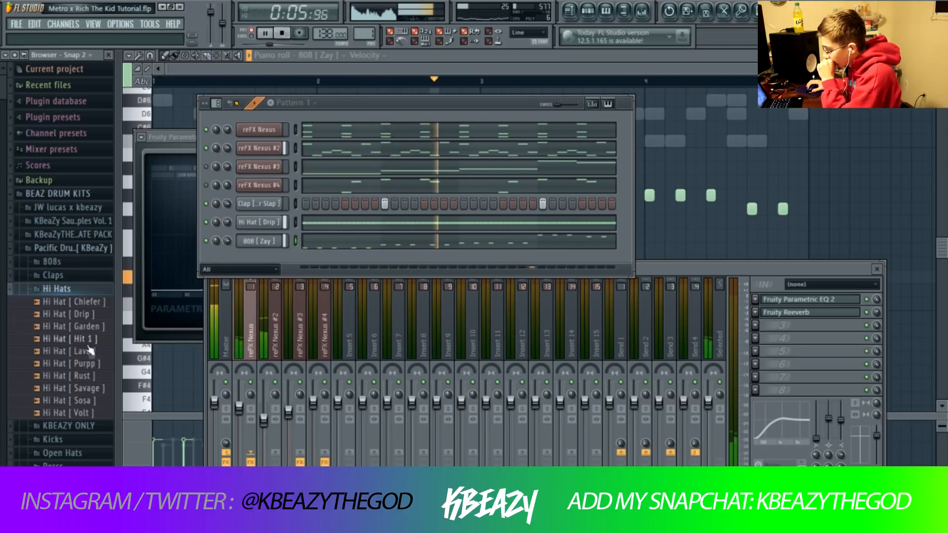
{"action": "key", "text": "space"}
{"action": "left_click_drag", "start_coordinate": [71, 339], "coordinate": [227, 228]}
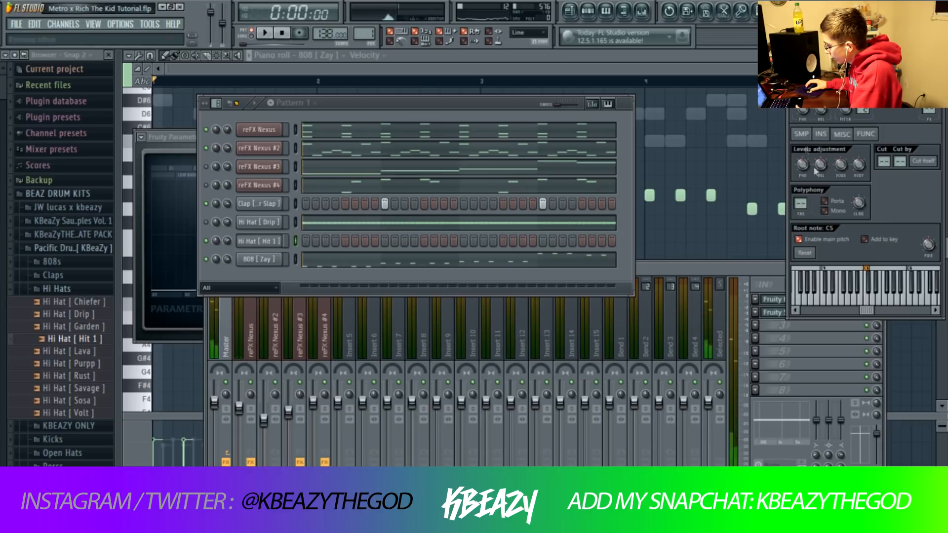
{"action": "left_click", "coordinate": [802, 134]}
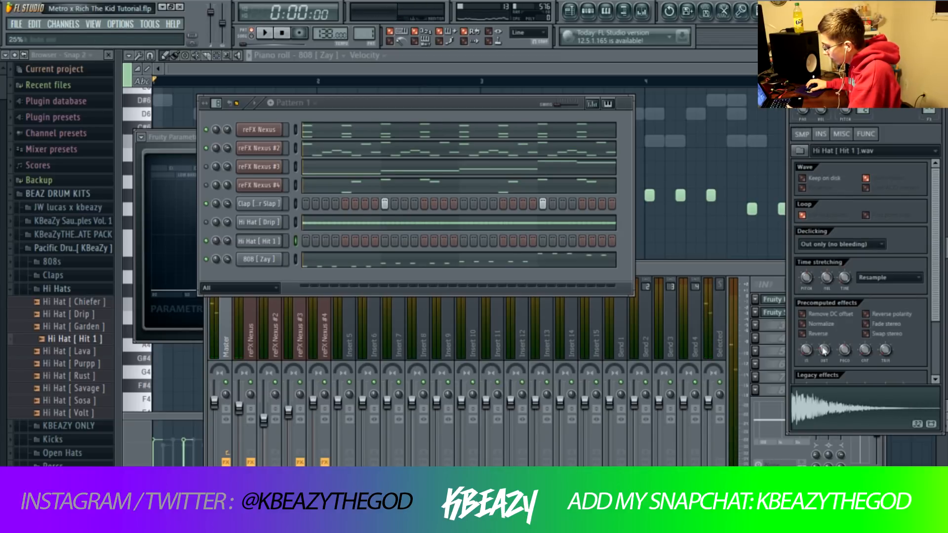
{"action": "key", "text": "q"}
Step: Route the clap, hi-hat and 808 channels to mixer tracks 5 to 8 and add Fruity Reeverb 2 to Hi Hat [ Hit 1 ]
{"action": "key", "text": "F9"}
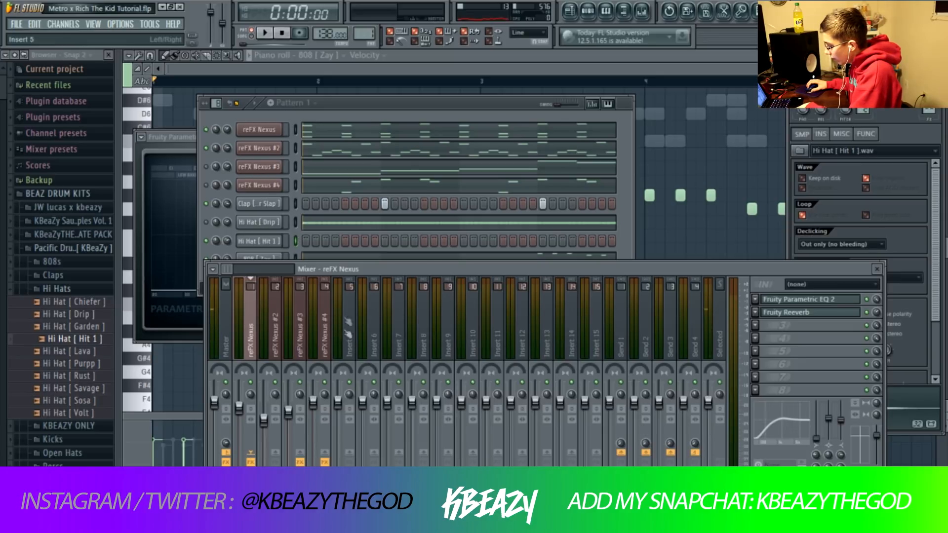
{"action": "left_click", "coordinate": [356, 345]}
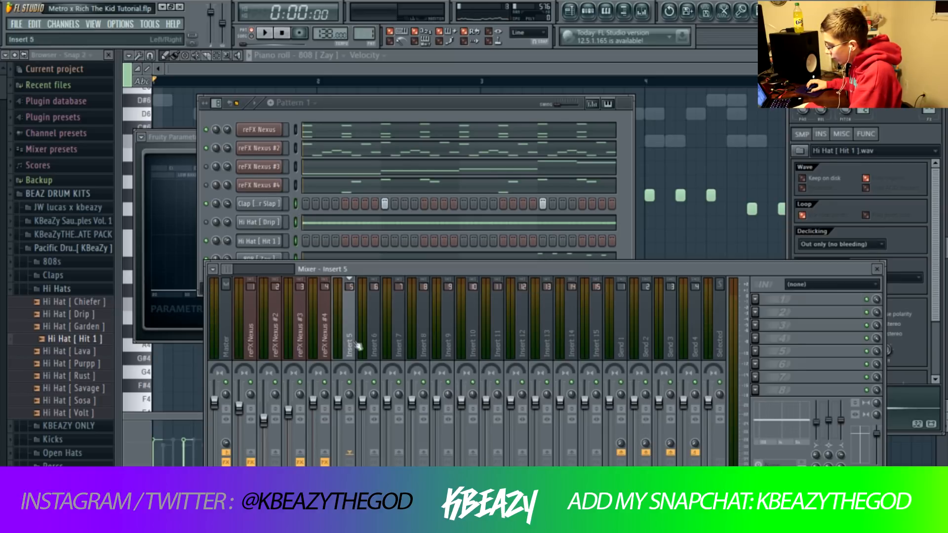
{"action": "left_click", "coordinate": [390, 344]}
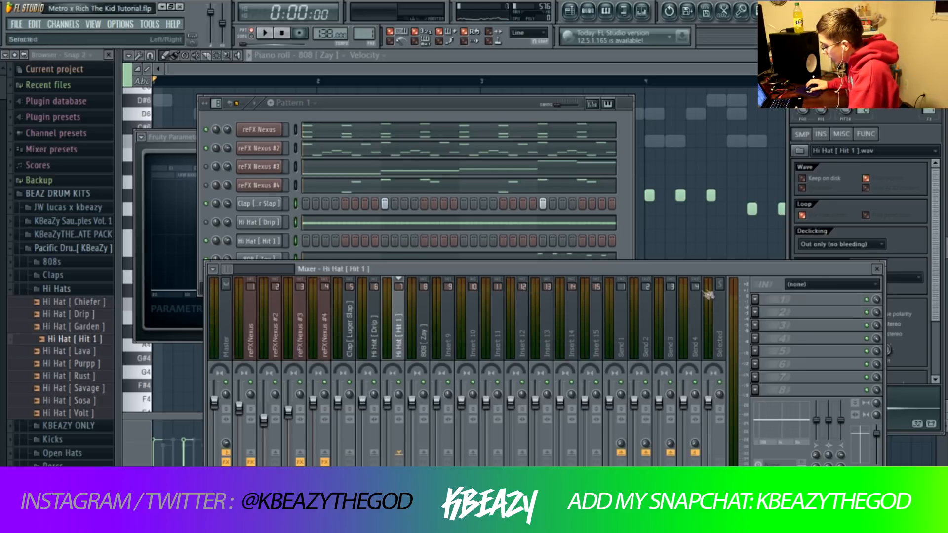
{"action": "left_click", "coordinate": [756, 300]}
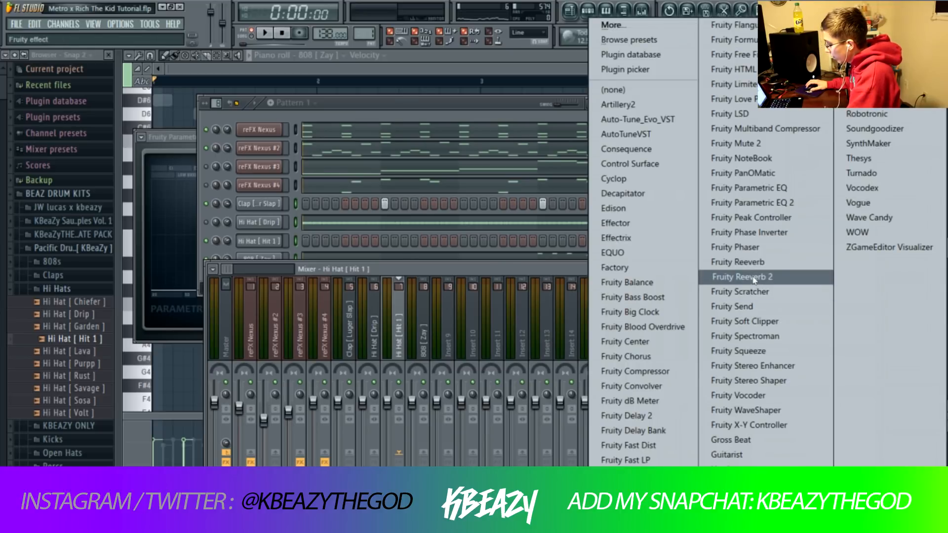
{"action": "left_click", "coordinate": [754, 277]}
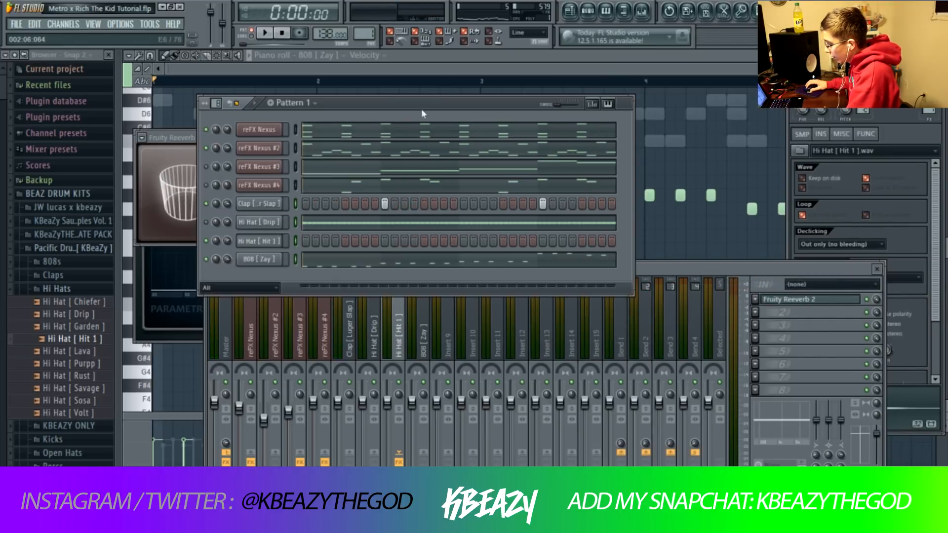
Step: Set the Fruity Reeverb 2 mix level on Hi Hat [ Hit 1 ] to 43% and audition the sound
{"action": "left_click", "coordinate": [296, 241]}
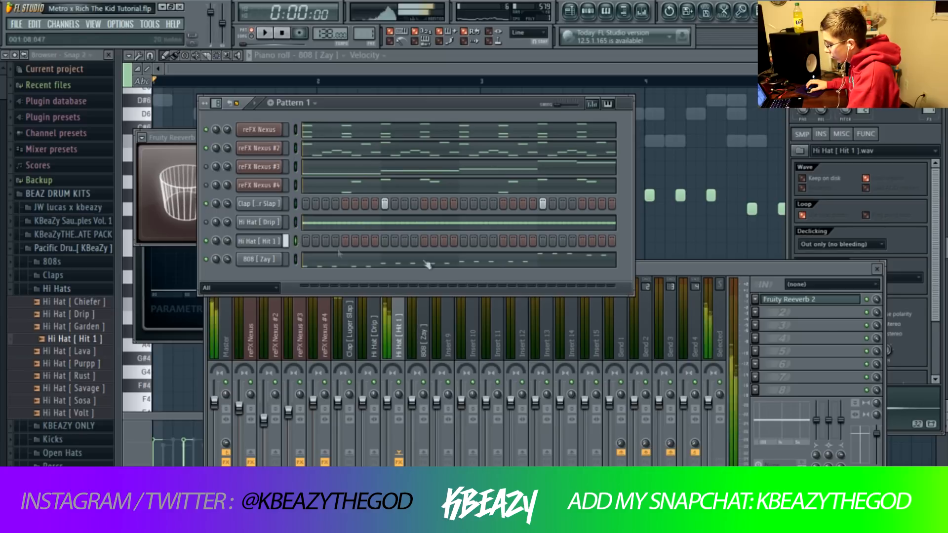
{"action": "mouse_move", "coordinate": [876, 299]}
{"action": "left_mouse_down"}
{"action": "mouse_move", "coordinate": [876, 312]}
{"action": "mouse_move", "coordinate": [876, 304]}
{"action": "left_mouse_up"}
{"action": "key", "text": "q"}
{"action": "key", "text": "q"}
{"action": "key", "text": "q"}
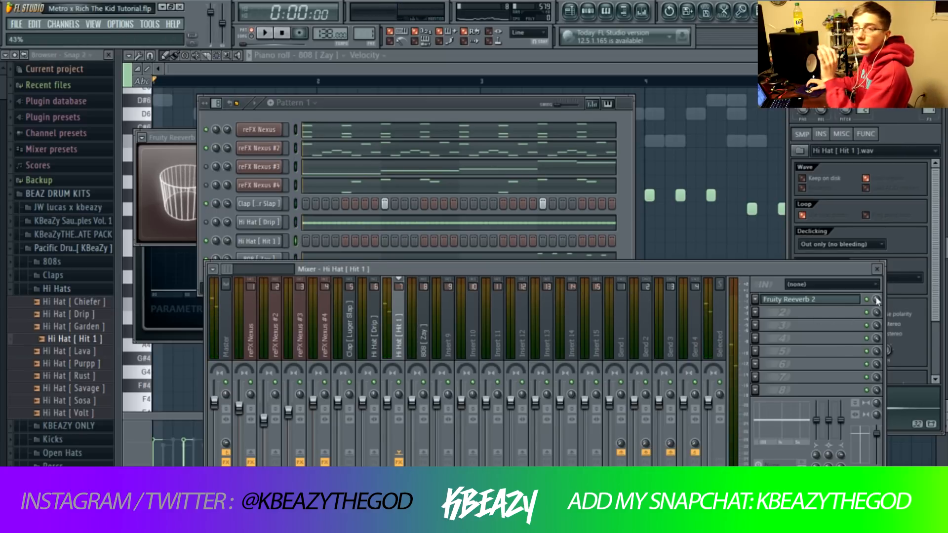
{"action": "right_click", "coordinate": [277, 242]}
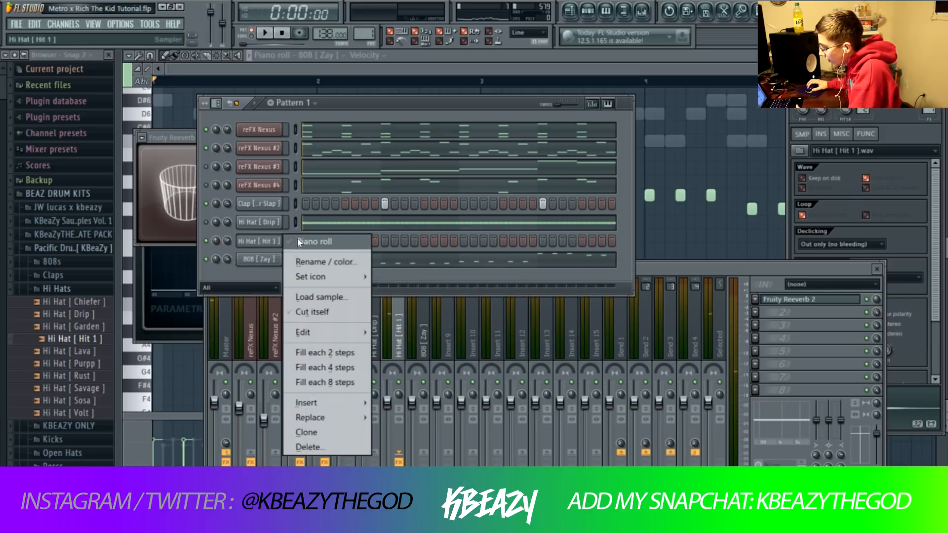
{"action": "left_click", "coordinate": [306, 252]}
{"action": "left_click_drag", "start_coordinate": [378, 68], "coordinate": [527, 68]}
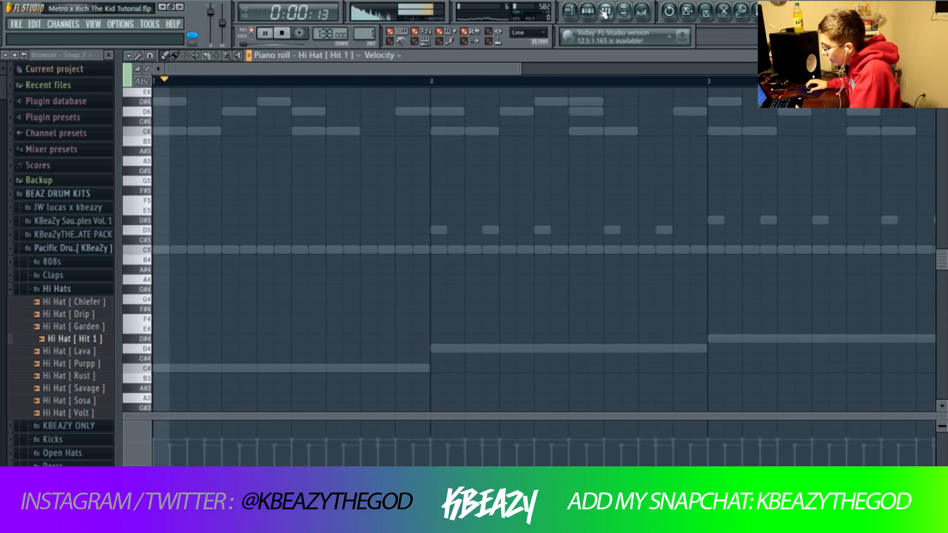
{"action": "left_click", "coordinate": [604, 12]}
{"action": "key", "text": "space"}
Step: Fill the Hi Hat [ Hit 1 ] channel on every fourth step and send the steps to its piano roll
{"action": "right_click", "coordinate": [271, 241]}
{"action": "left_click", "coordinate": [315, 368]}
{"action": "right_click", "coordinate": [271, 242]}
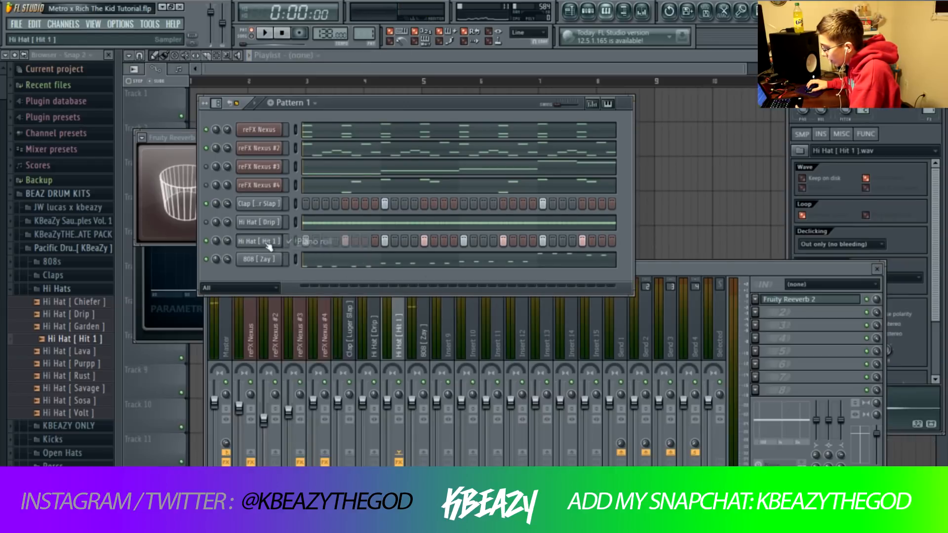
{"action": "right_click", "coordinate": [280, 242]}
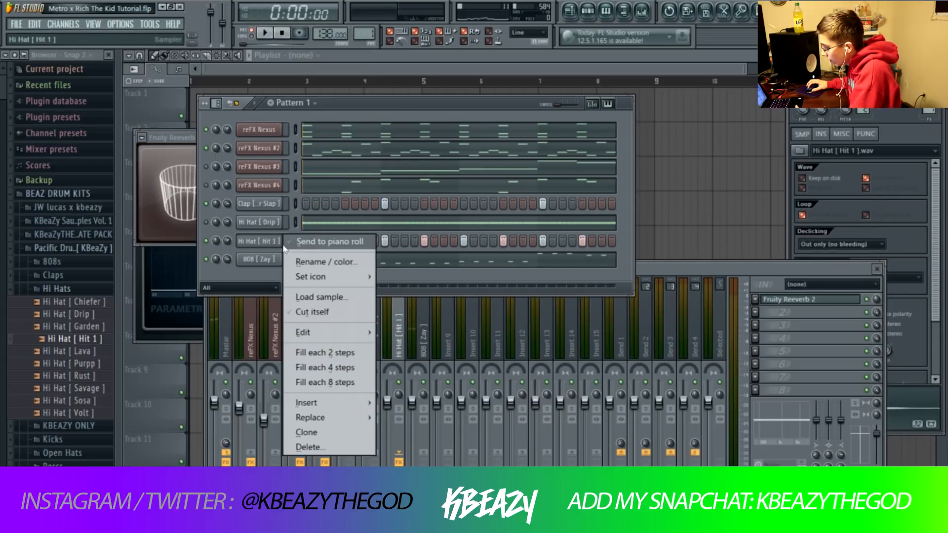
{"action": "left_click", "coordinate": [330, 242]}
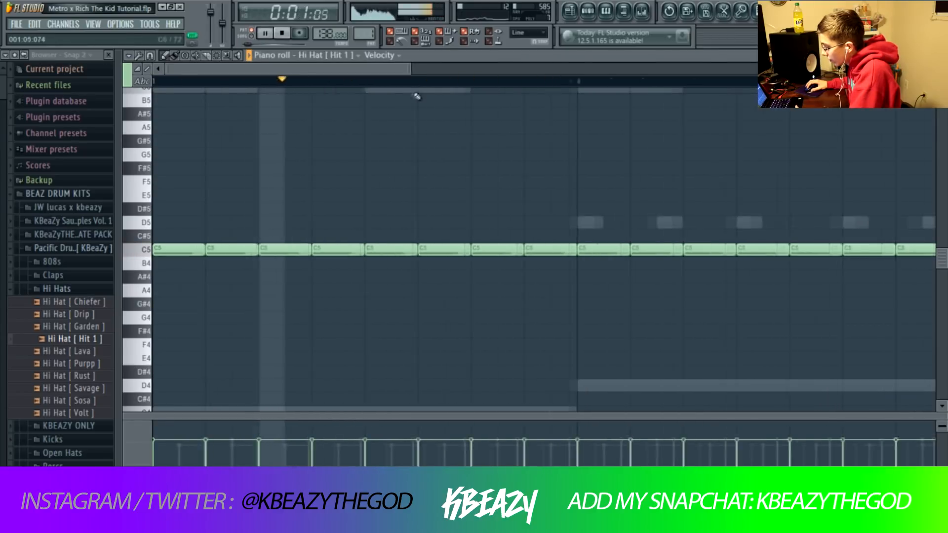
Step: Try a 1/3 beat snap in the hi-hat piano roll, set it to 1/6 beat and play the pattern
{"action": "key", "text": "space"}
{"action": "left_click", "coordinate": [150, 55]}
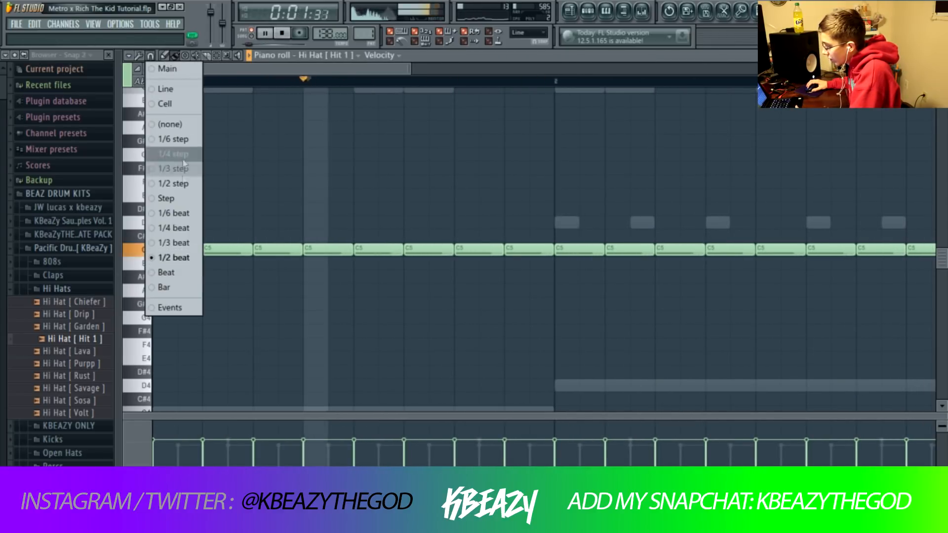
{"action": "left_click", "coordinate": [181, 242]}
{"action": "key", "text": "space"}
{"action": "left_click", "coordinate": [150, 55]}
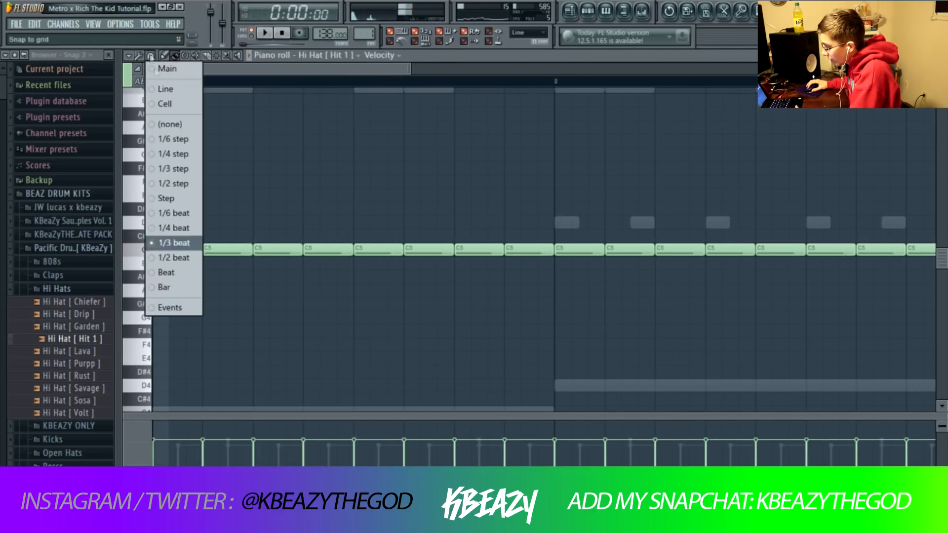
{"action": "left_click", "coordinate": [170, 212]}
{"action": "key", "text": "space"}
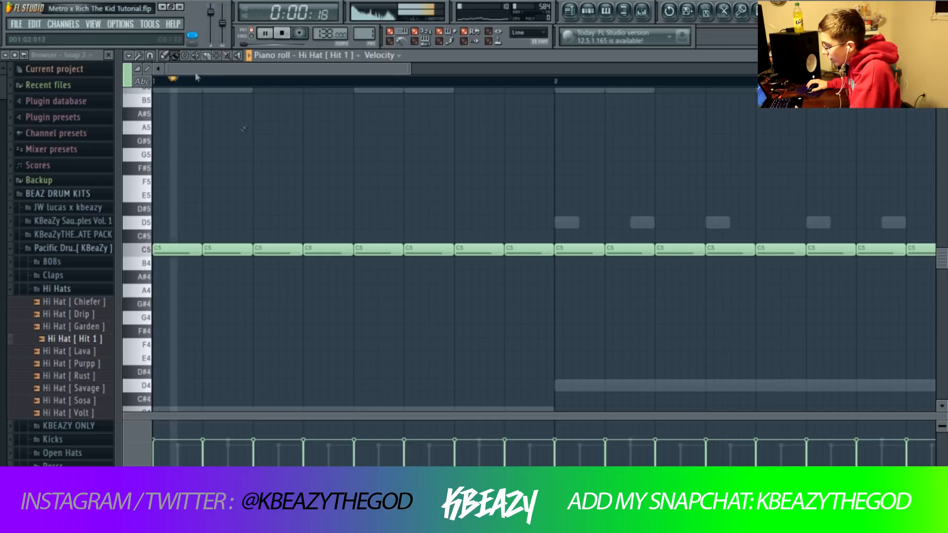
Step: Shorten the fourth hi-hat note in bar 1 to 1/6 beat and fill its slot with a roll of six C5 notes
{"action": "key", "text": "space"}
{"action": "left_click_drag", "start_coordinate": [351, 253], "coordinate": [309, 268]}
{"action": "left_click_drag", "start_coordinate": [313, 264], "coordinate": [333, 250]}
{"action": "key", "text": "space"}
{"action": "key", "text": "space"}
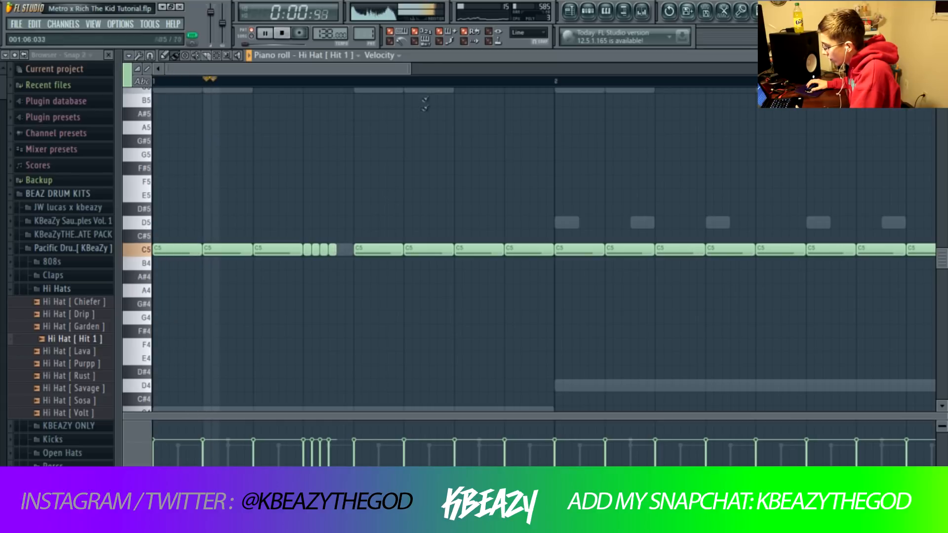
{"action": "scroll", "coordinate": [345, 250], "scroll_direction": "down", "scroll_amount": 2}
{"action": "key", "text": "space"}
{"action": "key", "text": "space"}
{"action": "left_click_drag", "start_coordinate": [280, 254], "coordinate": [292, 246]}
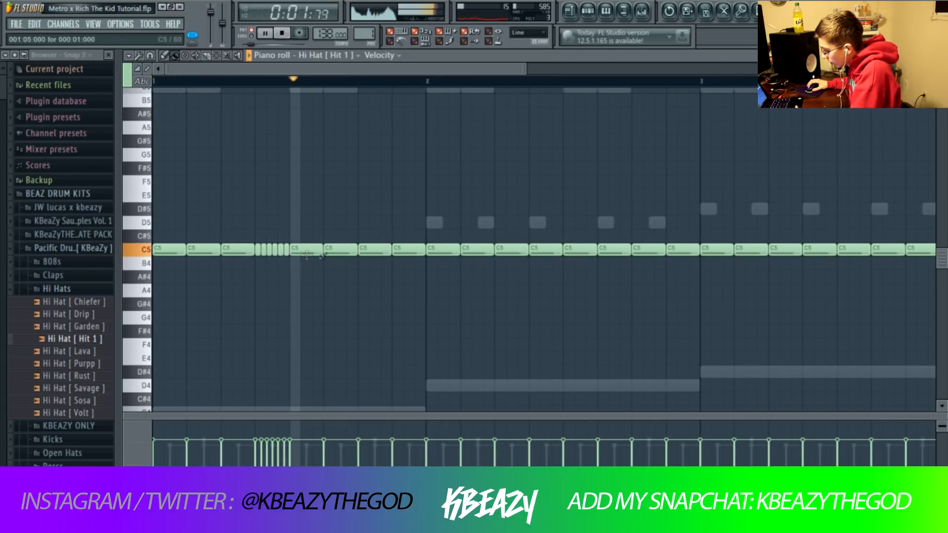
Step: Halve the last hi-hat note of bar 1 and add a second half-length C5 note after it
{"action": "left_click_drag", "start_coordinate": [425, 252], "coordinate": [404, 255]}
{"action": "left_click", "coordinate": [417, 252]}
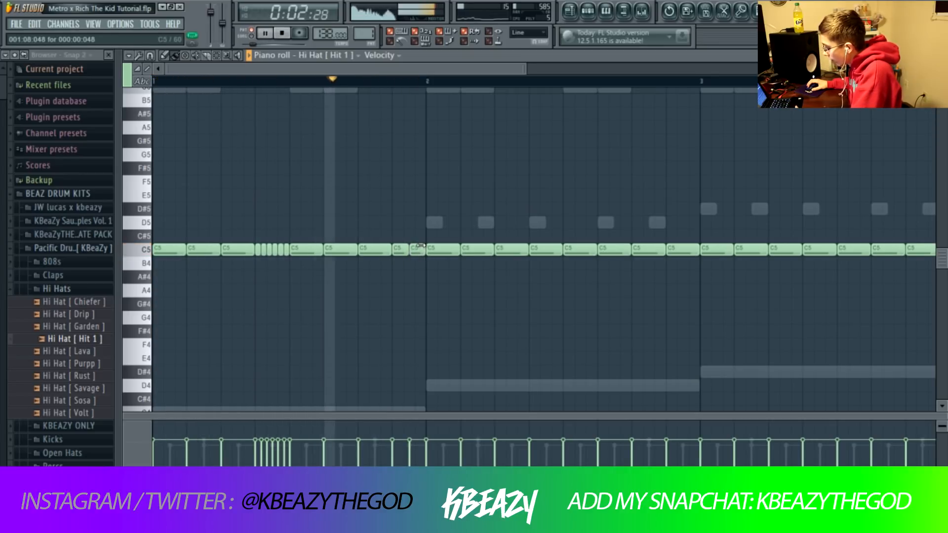
Step: Replace the first of the two half-length hi-hat notes ending bar 1 with a roll of three 1/6-beat C5 notes
{"action": "key", "text": "space"}
{"action": "key", "text": "space"}
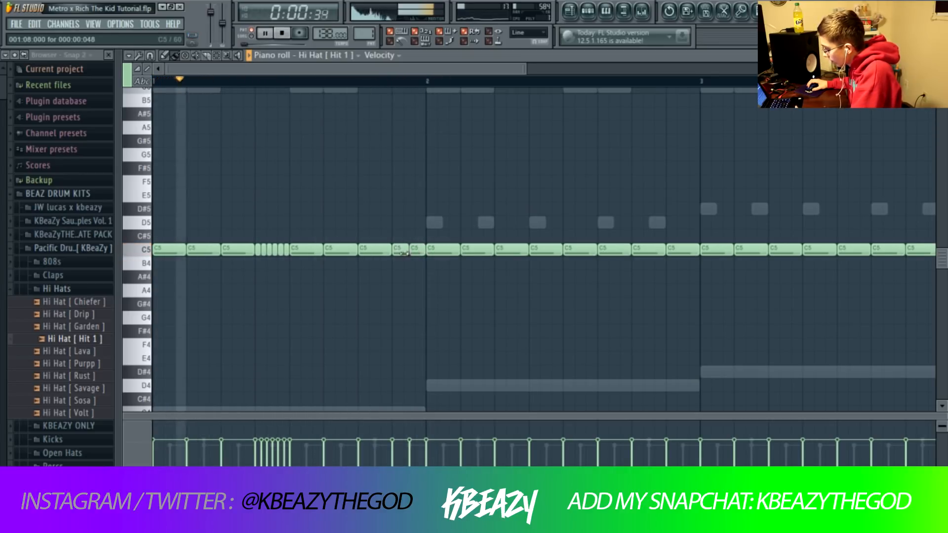
{"action": "mouse_move", "coordinate": [407, 252]}
{"action": "left_mouse_down"}
{"action": "mouse_move", "coordinate": [395, 254]}
{"action": "mouse_move", "coordinate": [408, 252]}
{"action": "left_mouse_up"}
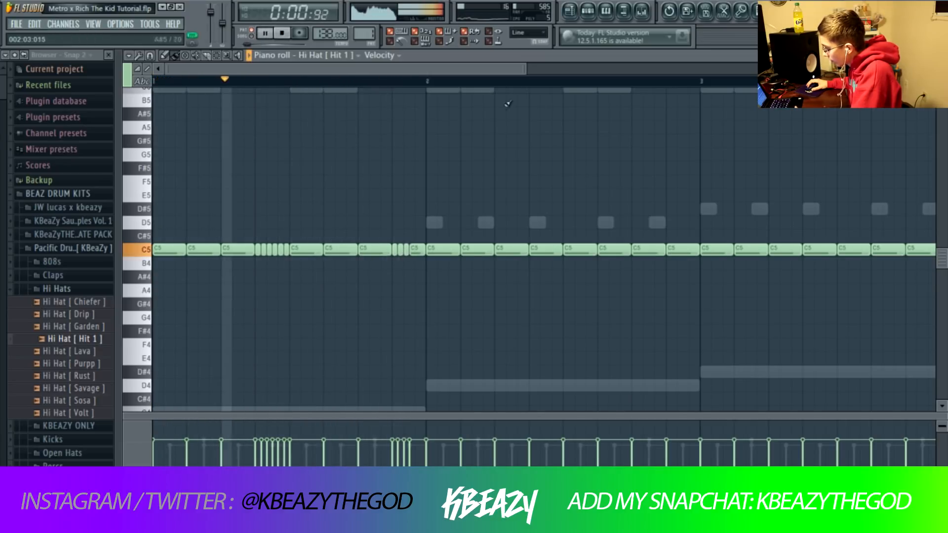
Step: Replace the fourth hi-hat note of bar 2 with four 1/6-beat C5 notes and its last note with a six-note roll on B4
{"action": "scroll", "coordinate": [397, 264], "scroll_direction": "down", "scroll_amount": 2}
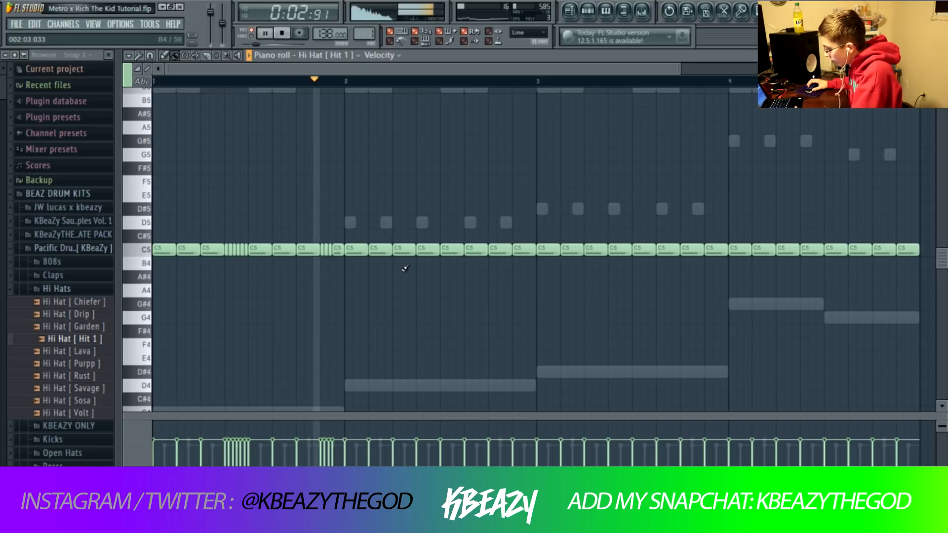
{"action": "right_click", "coordinate": [428, 252]}
{"action": "left_click_drag", "start_coordinate": [417, 253], "coordinate": [430, 253]}
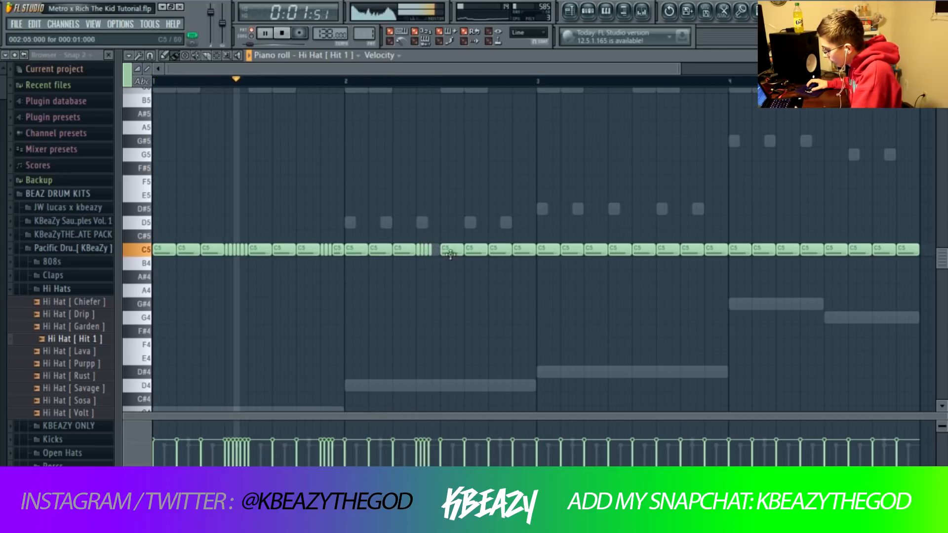
{"action": "right_click", "coordinate": [518, 253]}
{"action": "mouse_move", "coordinate": [514, 254]}
{"action": "left_mouse_down"}
{"action": "mouse_move", "coordinate": [516, 266]}
{"action": "mouse_move", "coordinate": [535, 263]}
{"action": "left_mouse_up"}
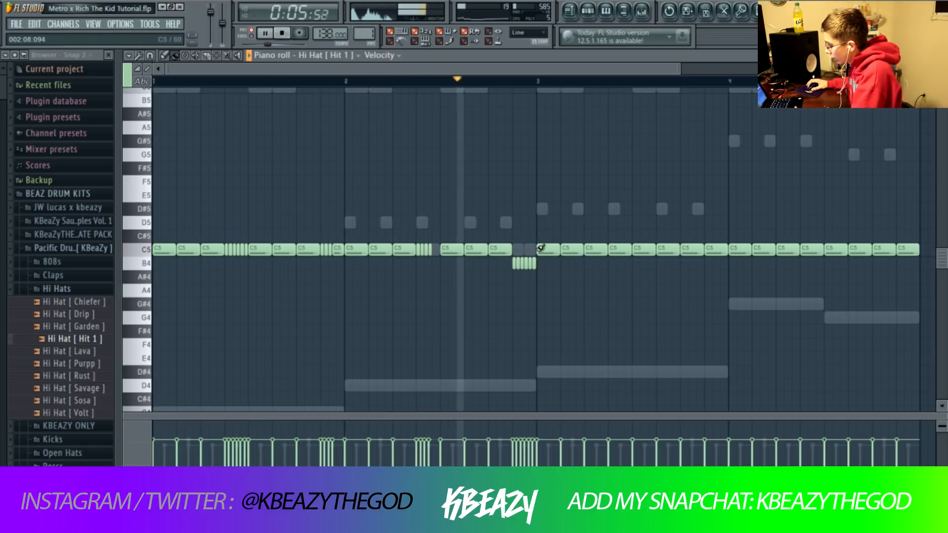
Step: Clear the hi-hat notes from bars 3 and 4 and repeat the rolls of bars 1 and 2 there
{"action": "key", "text": "space"}
{"action": "left_click_drag", "start_coordinate": [553, 248], "coordinate": [680, 254]}
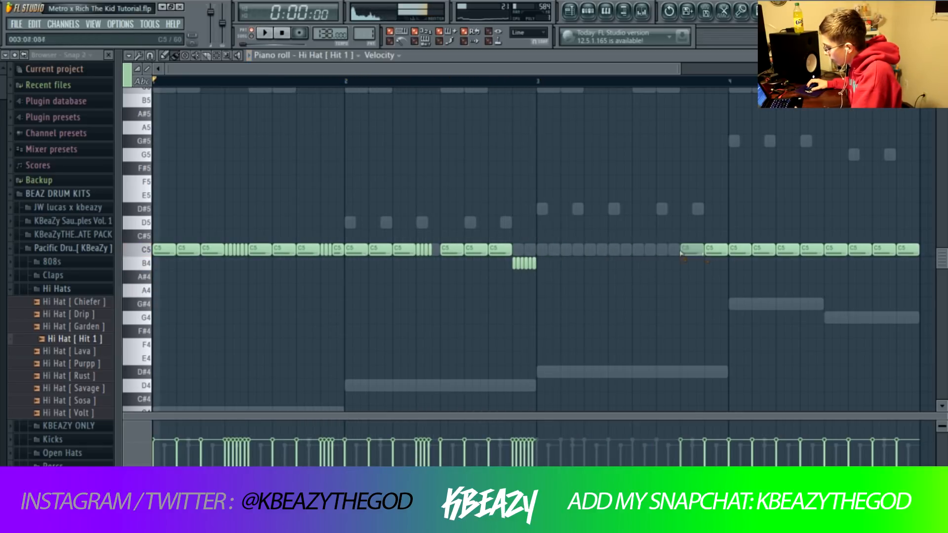
{"action": "key", "text": "space"}
{"action": "key", "text": "ctrl+b"}
{"action": "key", "text": "ctrl+d"}
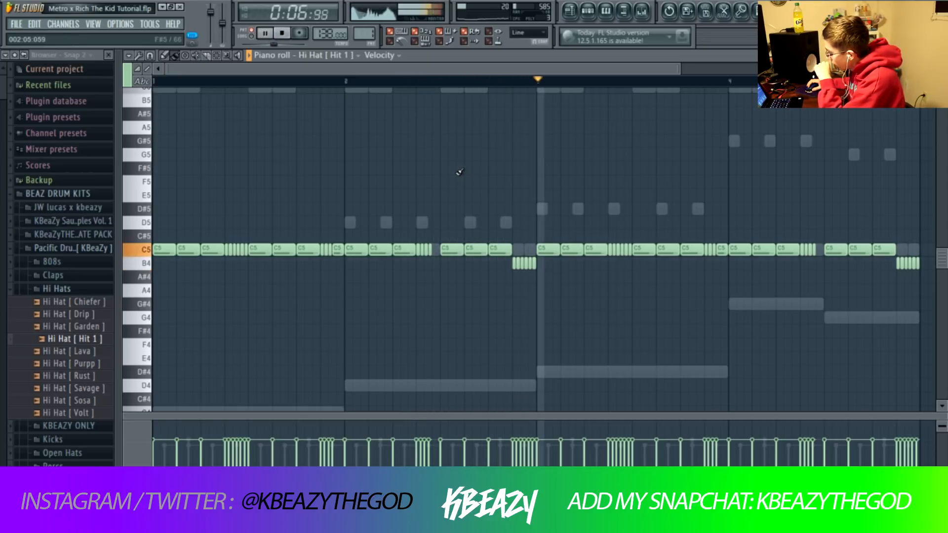
Step: In the 808 [ Zay ] piano roll, lower the bar 3 notes from D# to C and transpose the whole pattern up an octave
{"action": "left_click", "coordinate": [340, 55]}
{"action": "left_click", "coordinate": [331, 185]}
{"action": "key", "text": "space"}
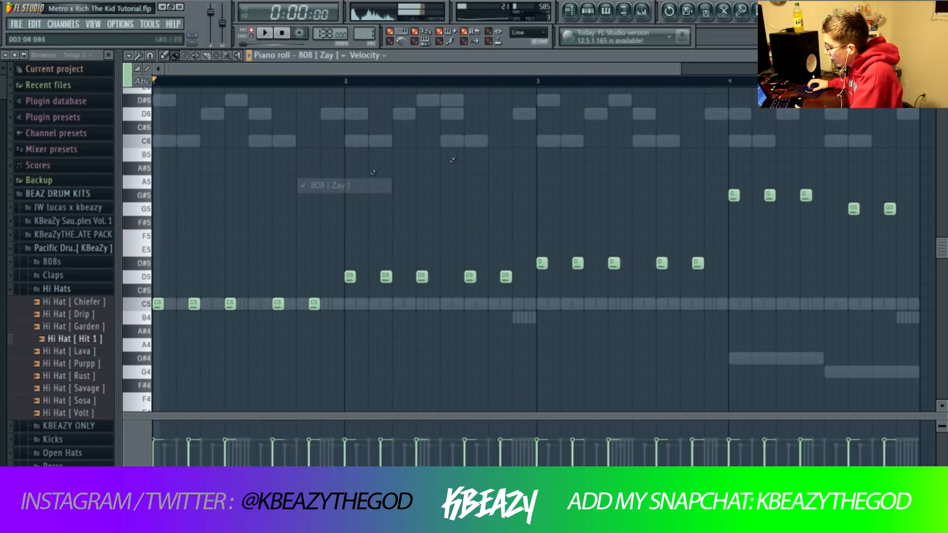
{"action": "left_click_drag", "start_coordinate": [544, 229], "coordinate": [711, 291]}
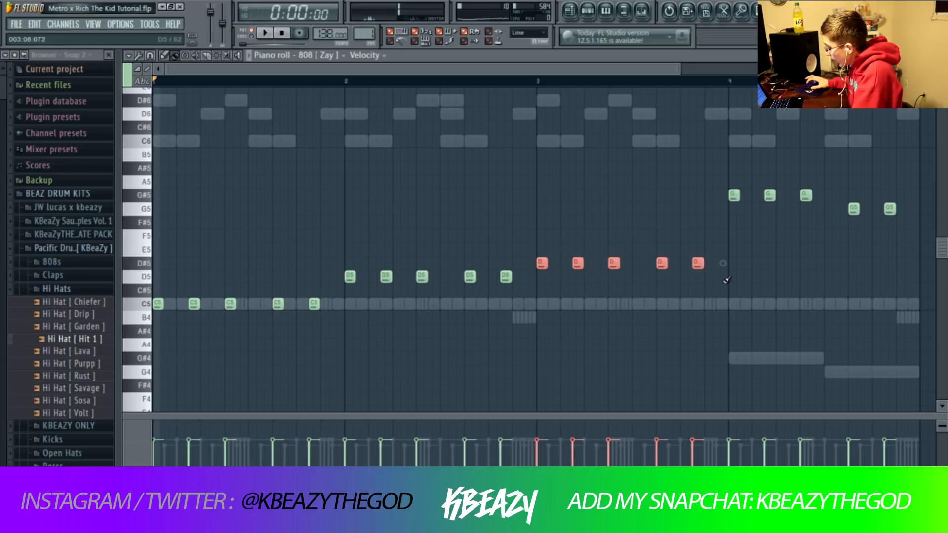
{"action": "key", "text": "ctrl+d"}
{"action": "left_click", "coordinate": [164, 55]}
{"action": "key", "text": "ctrl+Up"}
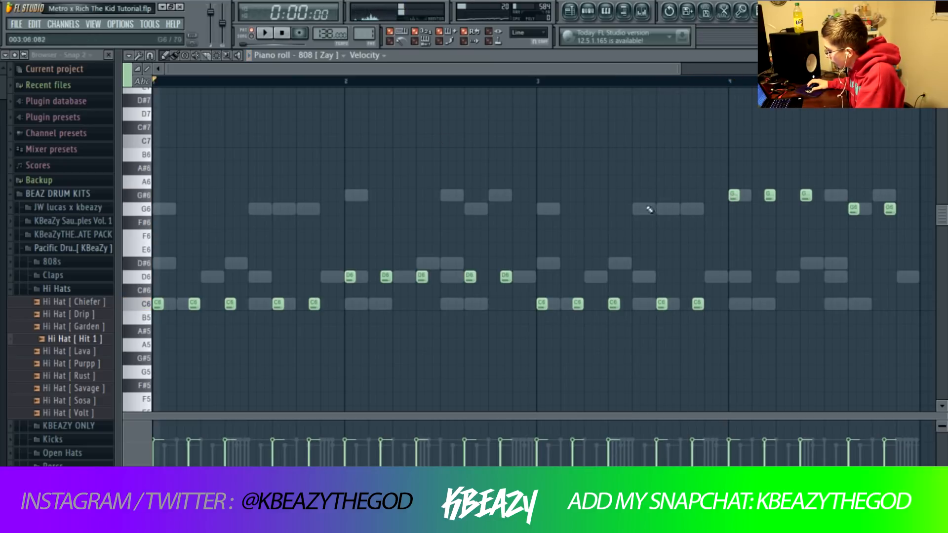
Step: Replace the last two D6 notes of bar 2 in the 808 pattern with G#6 notes, after trying G6
{"action": "right_click", "coordinate": [466, 275]}
{"action": "right_click", "coordinate": [506, 277]}
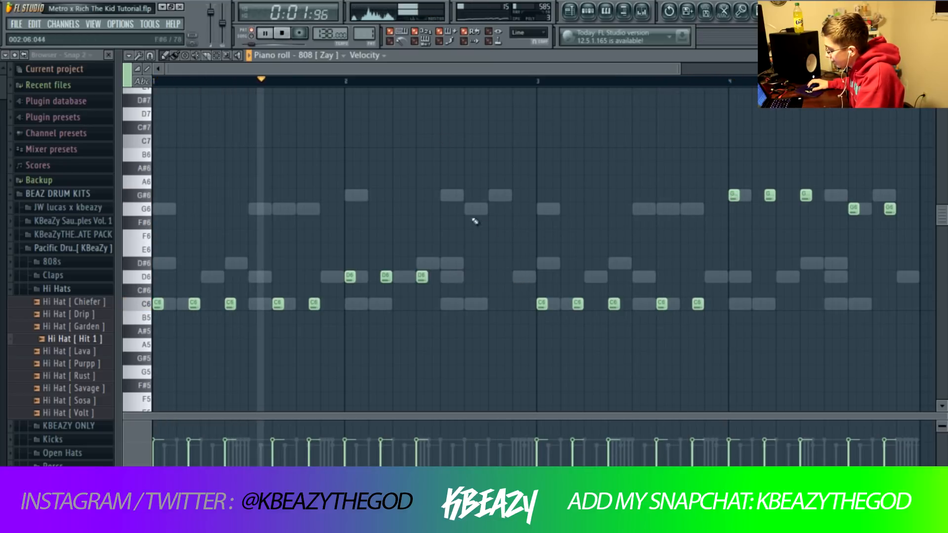
{"action": "left_click", "coordinate": [467, 209]}
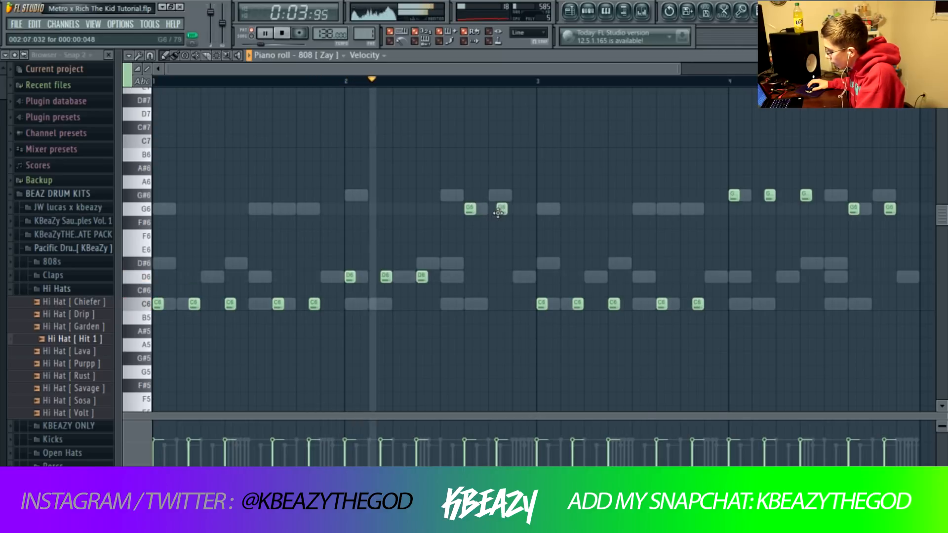
{"action": "right_click", "coordinate": [466, 210]}
{"action": "key", "text": "space"}
{"action": "left_click", "coordinate": [467, 199]}
{"action": "left_click", "coordinate": [503, 199]}
Step: Delete the 808 notes in bar 4 and copy the bar 2 notes into it
{"action": "right_click", "coordinate": [732, 195]}
{"action": "right_click", "coordinate": [769, 195]}
{"action": "right_click", "coordinate": [805, 196]}
{"action": "right_click", "coordinate": [889, 209]}
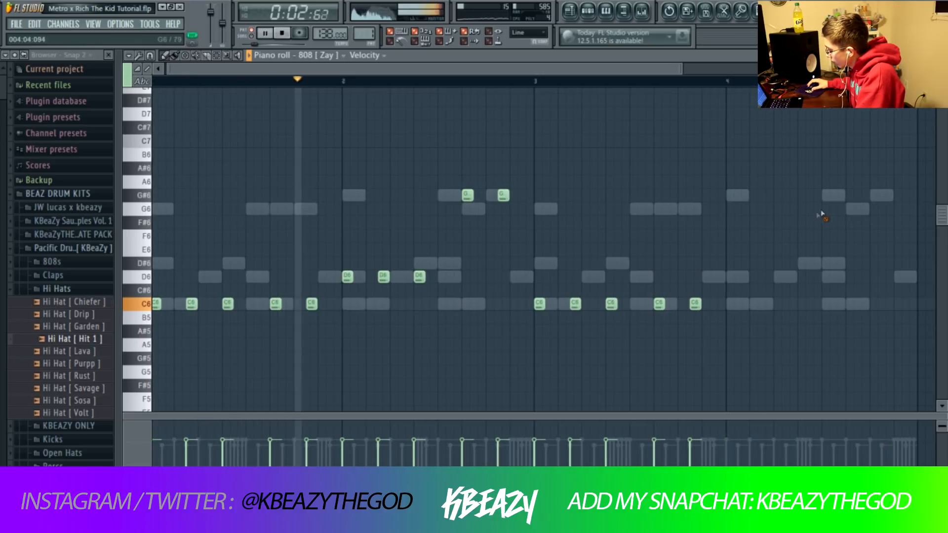
{"action": "left_click_drag", "start_coordinate": [604, 286], "coordinate": [345, 164]}
{"action": "left_click_drag", "start_coordinate": [345, 275], "coordinate": [728, 257]}
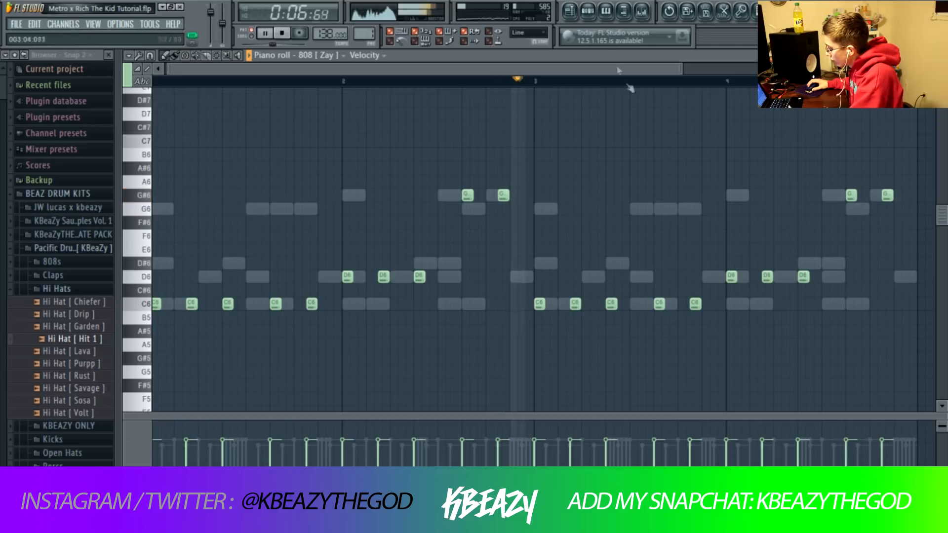
Step: Add the Snare [ Wicked ] sample from the Trap Galaxy kit as a new channel above Hi Hat [ Drip ]
{"action": "key", "text": "space"}
{"action": "key", "text": "F6"}
{"action": "left_click", "coordinate": [73, 289]}
{"action": "left_click", "coordinate": [69, 248]}
{"action": "left_click", "coordinate": [84, 302]}
{"action": "left_click", "coordinate": [56, 412]}
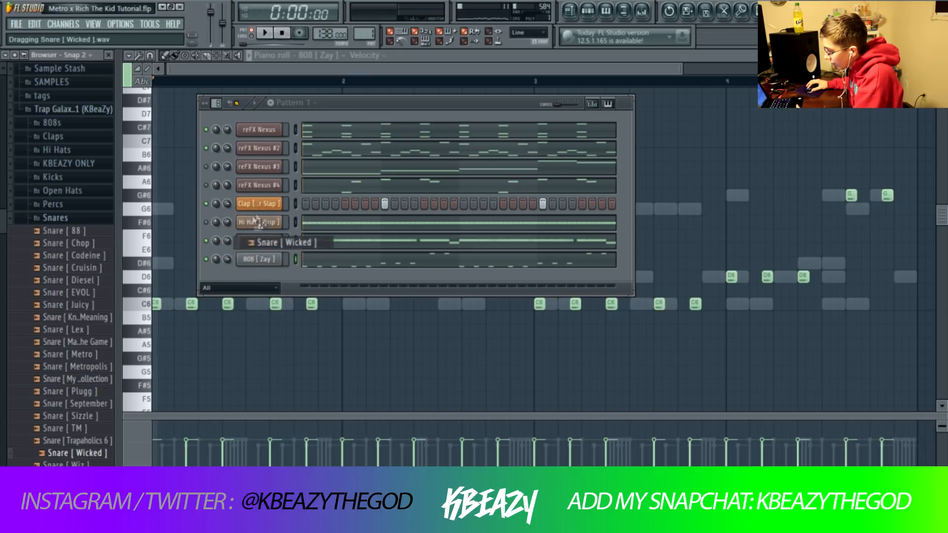
{"action": "left_click_drag", "start_coordinate": [249, 219], "coordinate": [228, 224]}
Step: Place Snare [ Wicked ] hits on steps 9, 15, 25 and 27 and play the pattern
{"action": "key", "text": "space"}
{"action": "left_click", "coordinate": [384, 222]}
{"action": "left_click", "coordinate": [443, 222]}
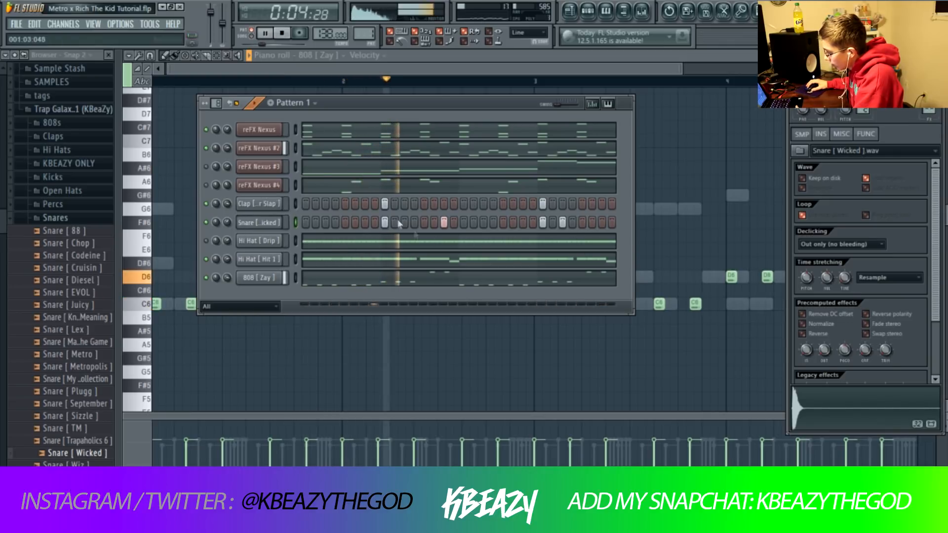
Step: Transpose the 808 [ Zay ] notes down an octave so the pattern starts on C5, and play it
{"action": "key", "text": "F7"}
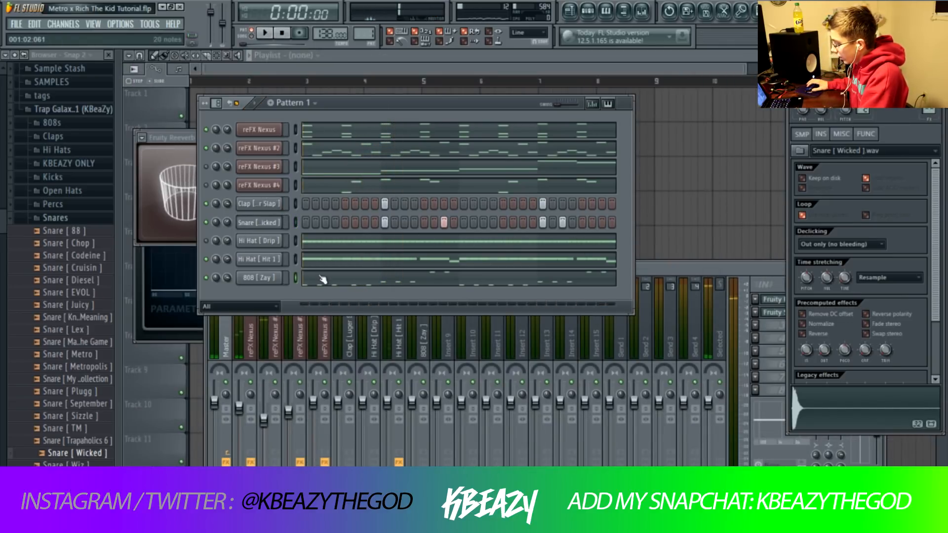
{"action": "left_click", "coordinate": [321, 279]}
{"action": "key", "text": "space"}
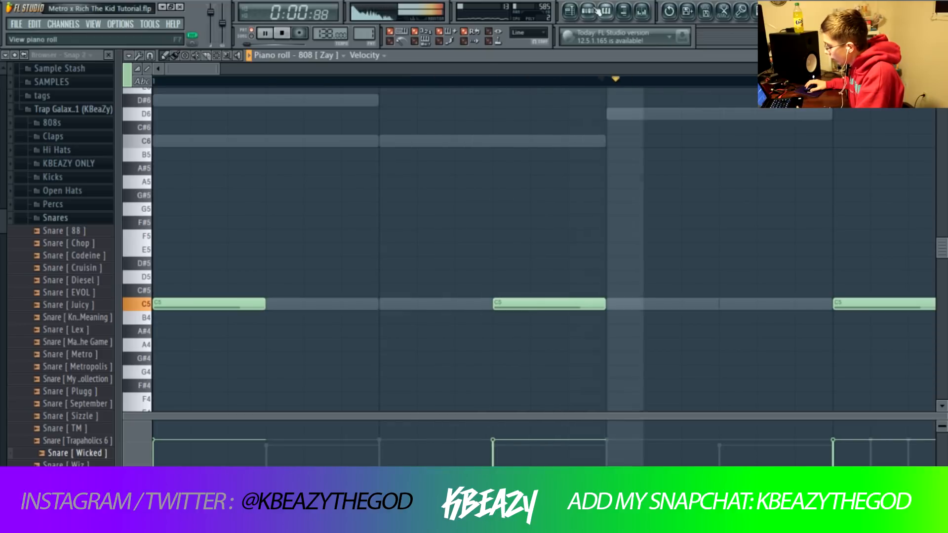
Step: Add the Bat [ Metro ] percussion sample as a channel above Hi Hat [ Drip ] and place hits on steps 3, 9 and 25
{"action": "key", "text": "F6"}
{"action": "left_click", "coordinate": [52, 204]}
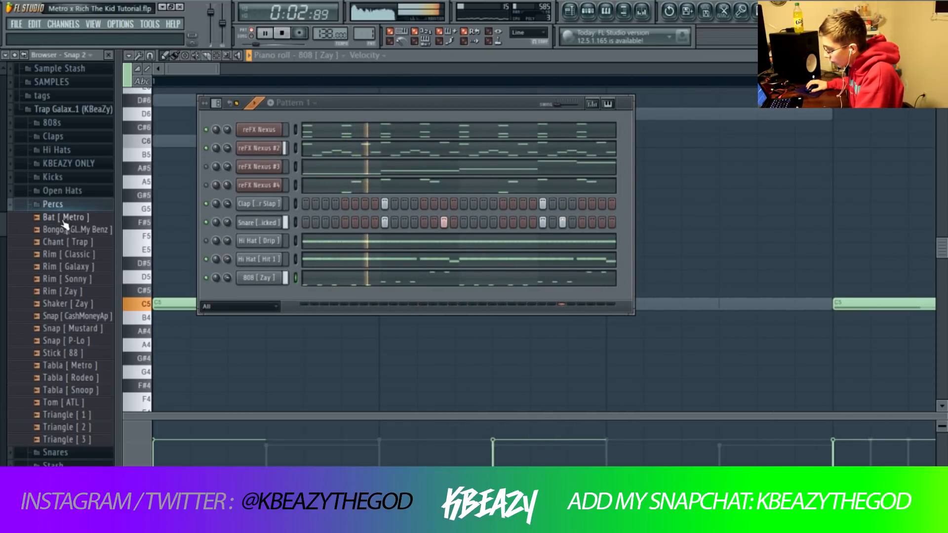
{"action": "left_click_drag", "start_coordinate": [221, 245], "coordinate": [240, 241]}
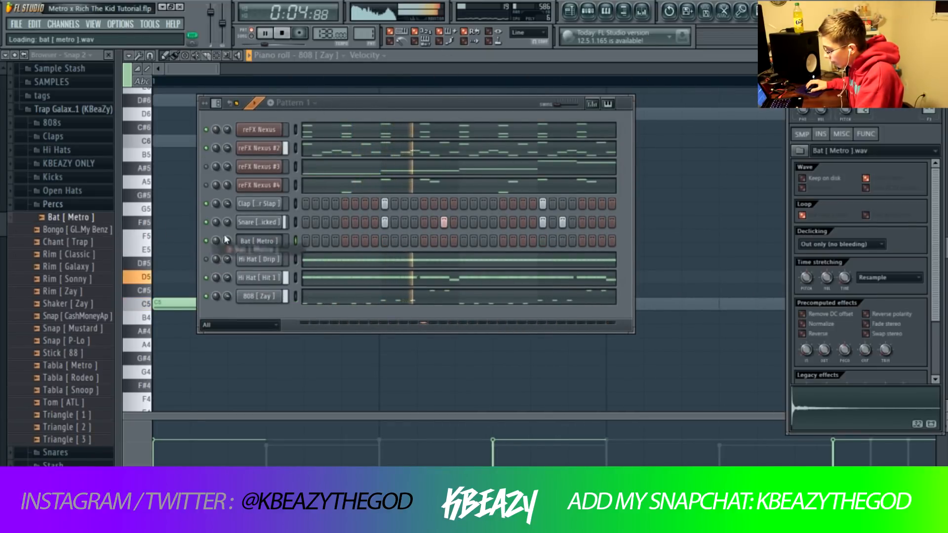
{"action": "key", "text": "space"}
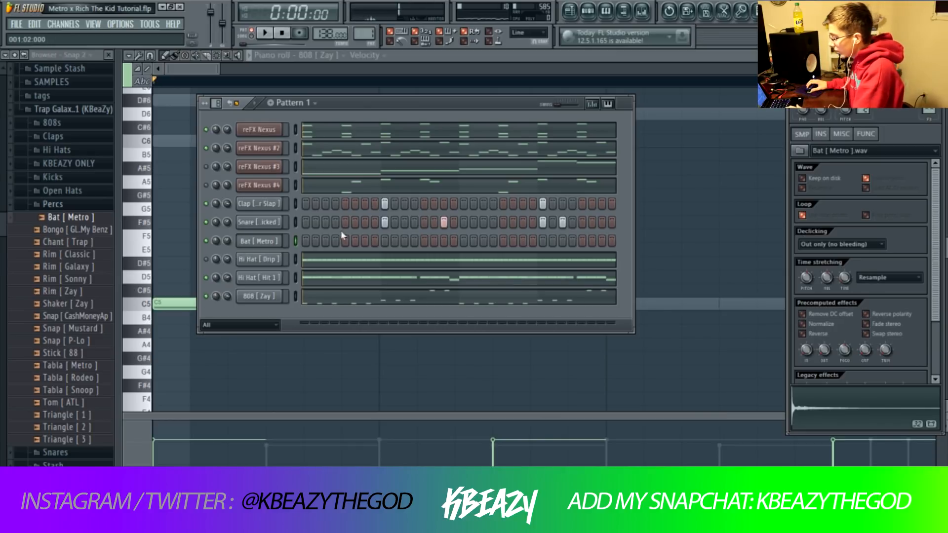
{"action": "left_click", "coordinate": [325, 240]}
{"action": "key", "text": "space"}
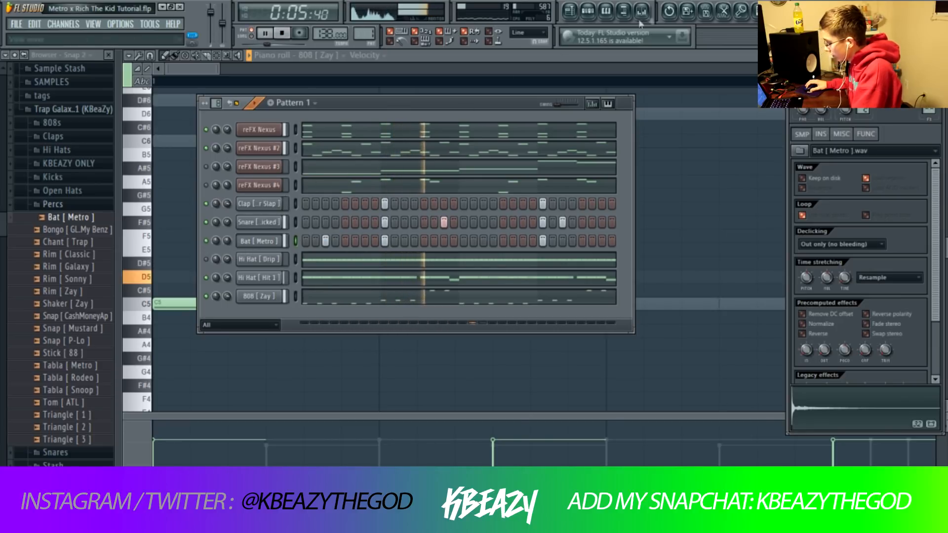
Step: Look through the Open Hats sample folder while the pattern plays, and stop playback
{"action": "left_click", "coordinate": [67, 192]}
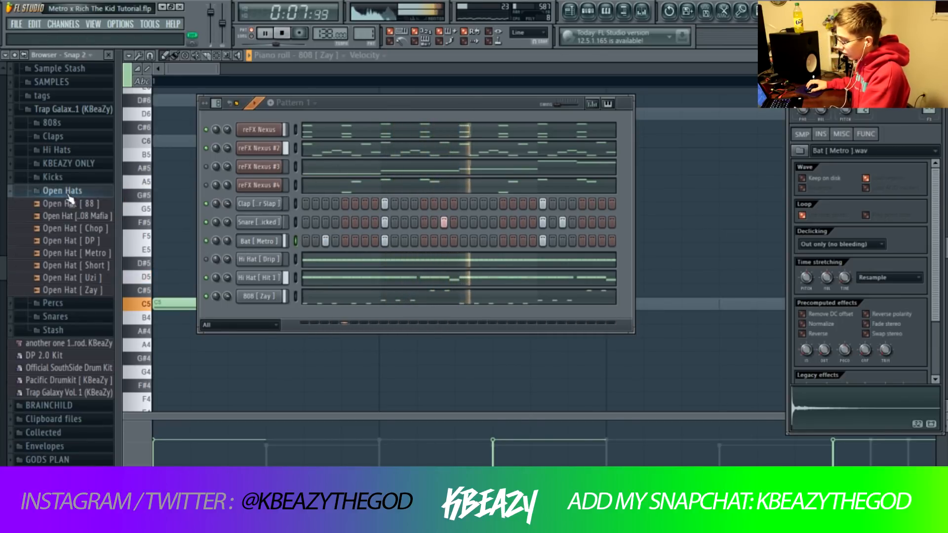
{"action": "left_click", "coordinate": [65, 191]}
{"action": "key", "text": "space"}
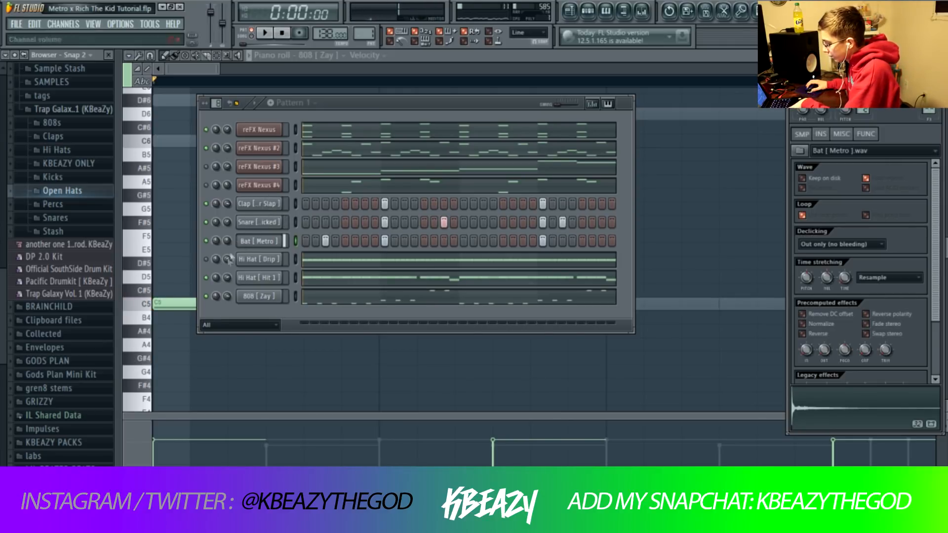
Step: Clone Pattern 1, send the clap steps to the piano roll and shorten the clap notes to a 1/6-beat snap
{"action": "left_click", "coordinate": [369, 32]}
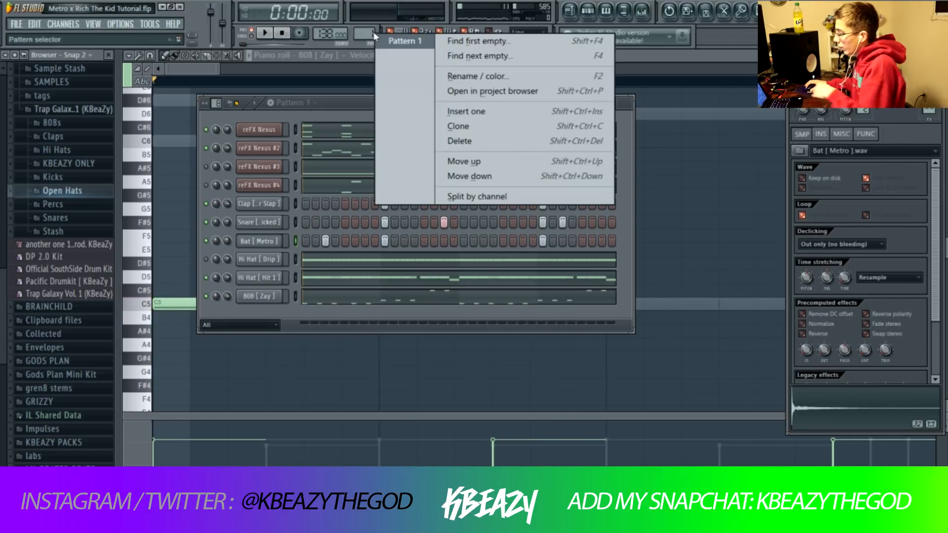
{"action": "left_click", "coordinate": [465, 131]}
{"action": "right_click", "coordinate": [275, 202]}
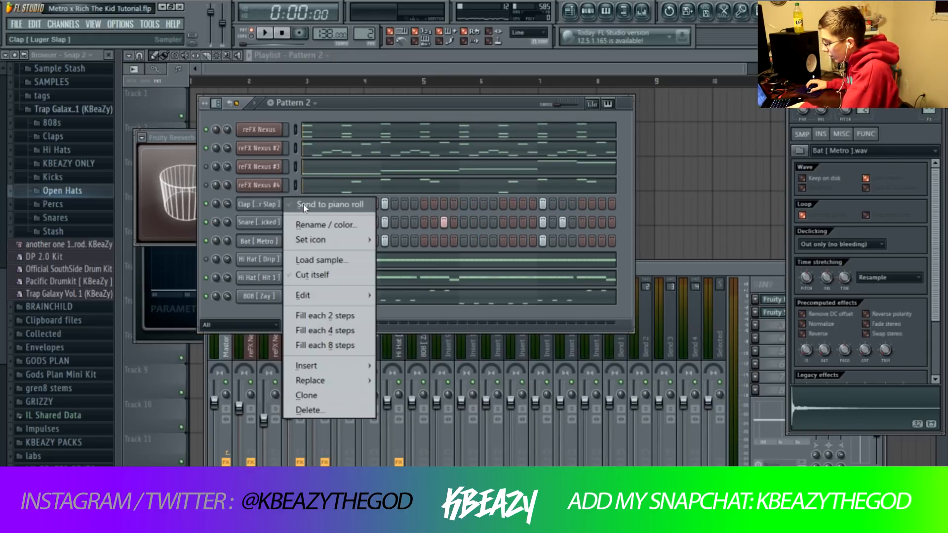
{"action": "left_click", "coordinate": [304, 205]}
{"action": "left_click", "coordinate": [150, 55]}
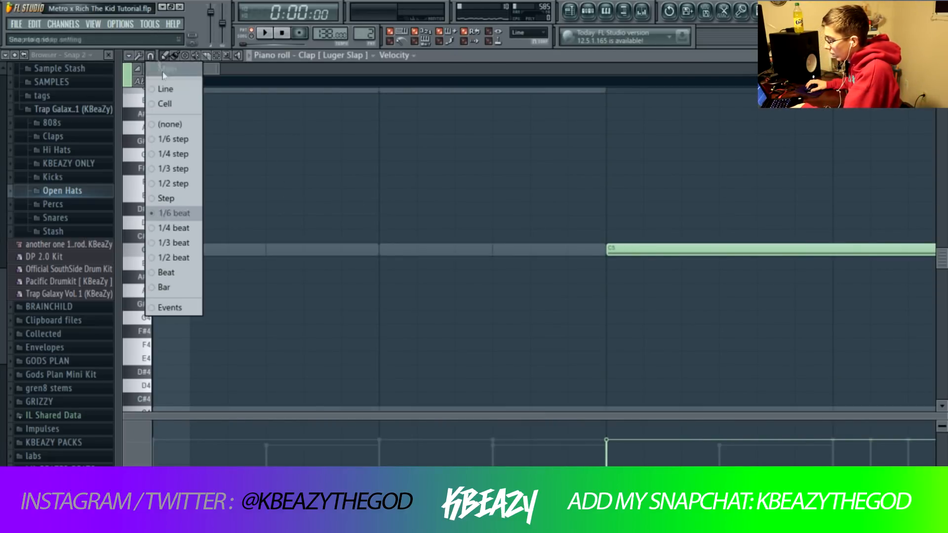
{"action": "left_click", "coordinate": [174, 213]}
{"action": "key", "text": "ctrl+q"}
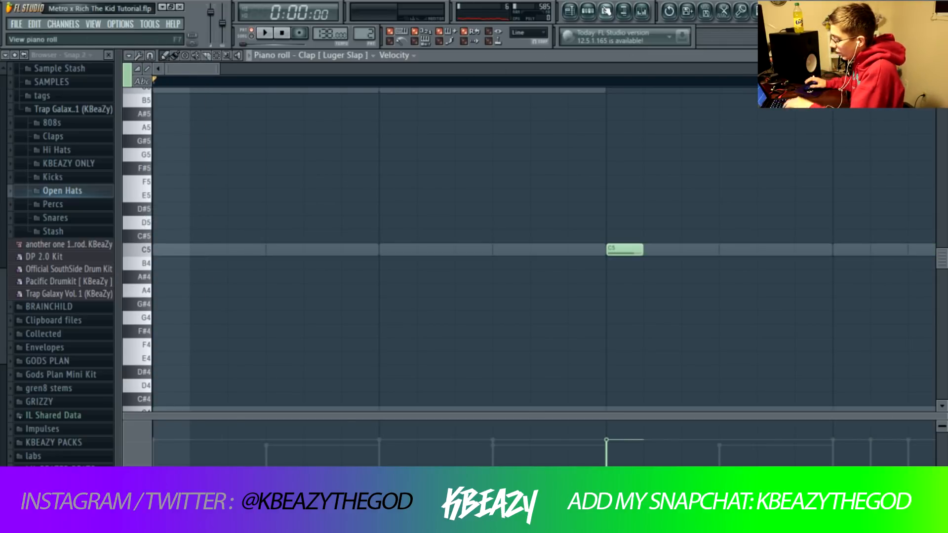
Step: Send the Snare [ Wicked ] and Bat [ Metro ] steps to their piano rolls and shorten the snare notes to 1/6 beat
{"action": "left_click", "coordinate": [595, 18]}
{"action": "right_click", "coordinate": [281, 217]}
{"action": "left_click", "coordinate": [311, 222]}
{"action": "key", "text": "ctrl+q"}
{"action": "left_click", "coordinate": [591, 13]}
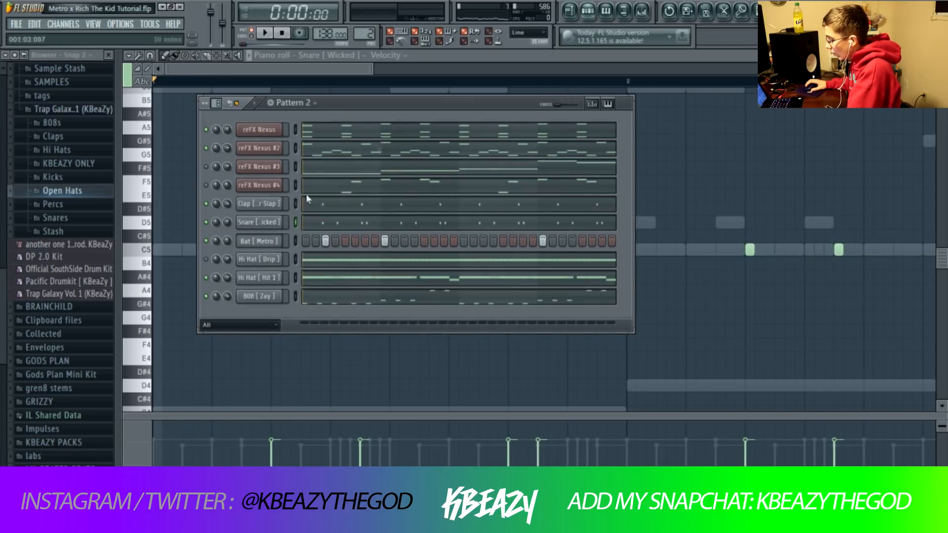
{"action": "right_click", "coordinate": [243, 241]}
{"action": "left_click", "coordinate": [321, 243]}
Step: Split Pattern 2 by channel and place the reFX Nexus and reFX Nexus #2 clips at bar 1 of playlist tracks 1 and 2
{"action": "left_click", "coordinate": [364, 34]}
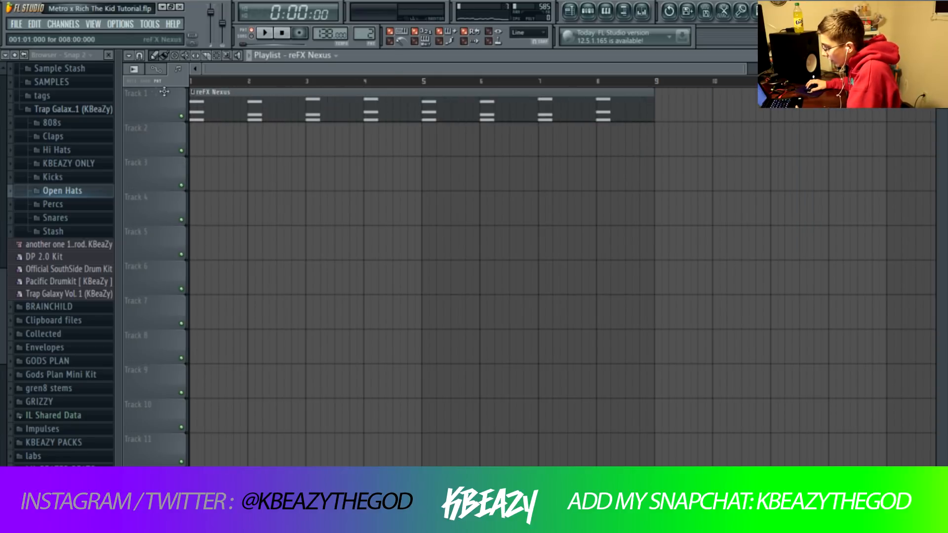
{"action": "scroll", "coordinate": [253, 79], "scroll_direction": "down", "scroll_amount": 3}
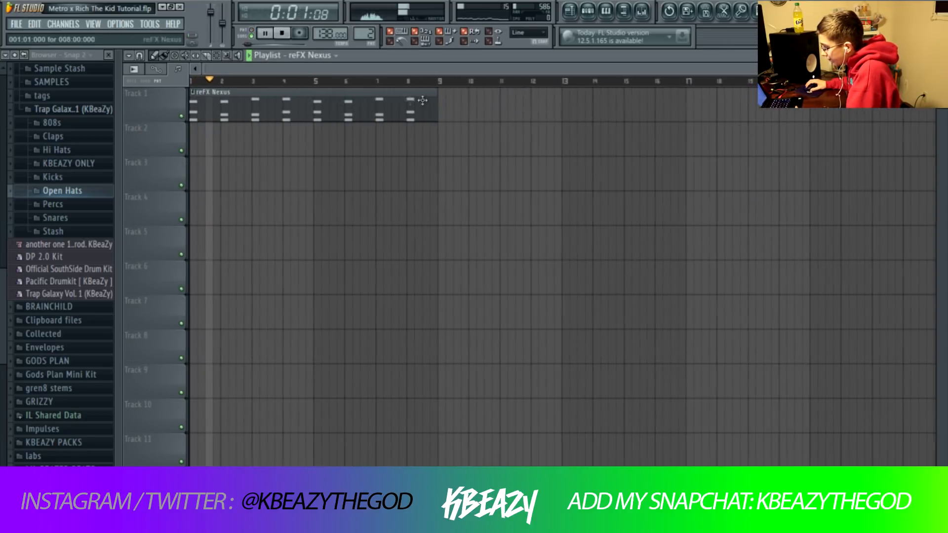
{"action": "left_click", "coordinate": [296, 56]}
{"action": "left_click", "coordinate": [319, 111]}
{"action": "left_click", "coordinate": [195, 140]}
Step: Place the reFX Nexus #3 clip at bar 1 of track 3 and restart song playback
{"action": "left_click", "coordinate": [318, 56]}
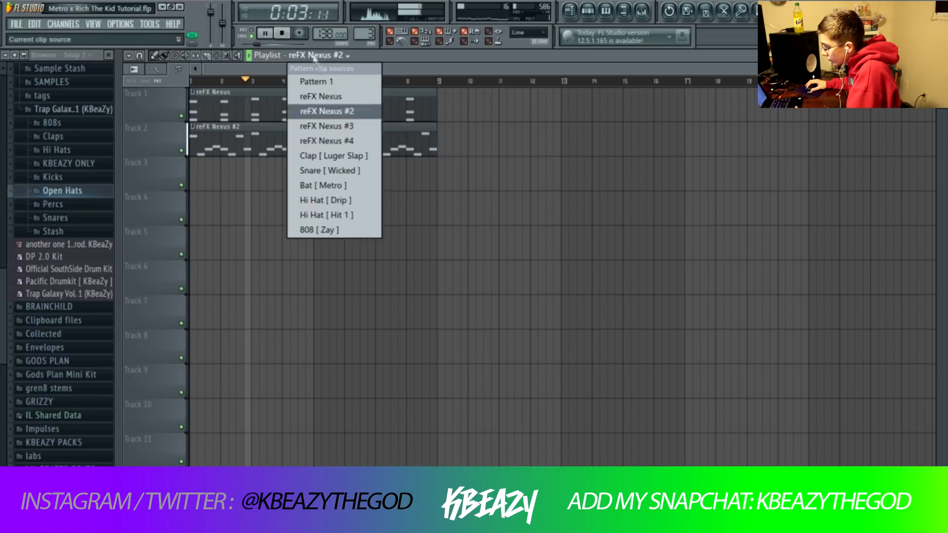
{"action": "left_click", "coordinate": [327, 127]}
{"action": "left_click", "coordinate": [194, 174]}
{"action": "key", "text": "space"}
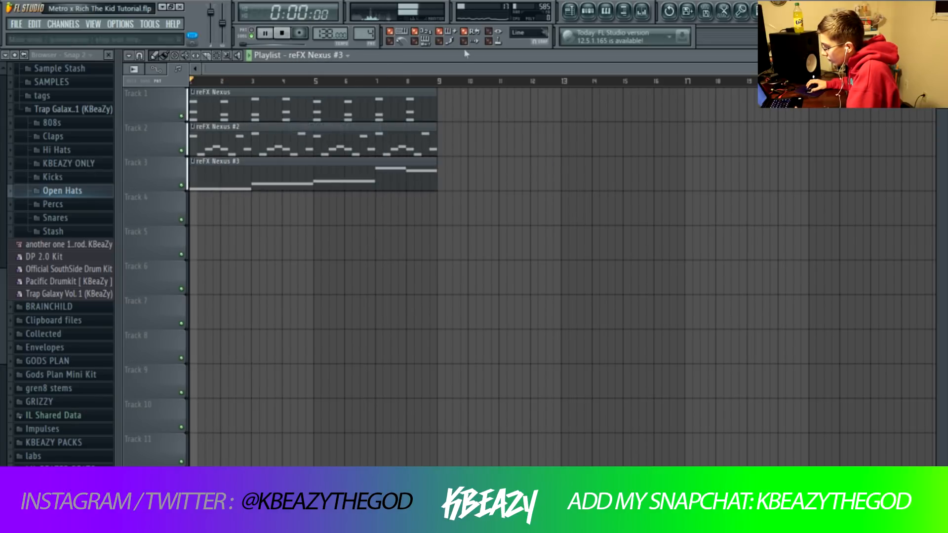
Step: Place the reFX Nexus #4 clip at bar 1 of playlist track 4
{"action": "left_click", "coordinate": [318, 55]}
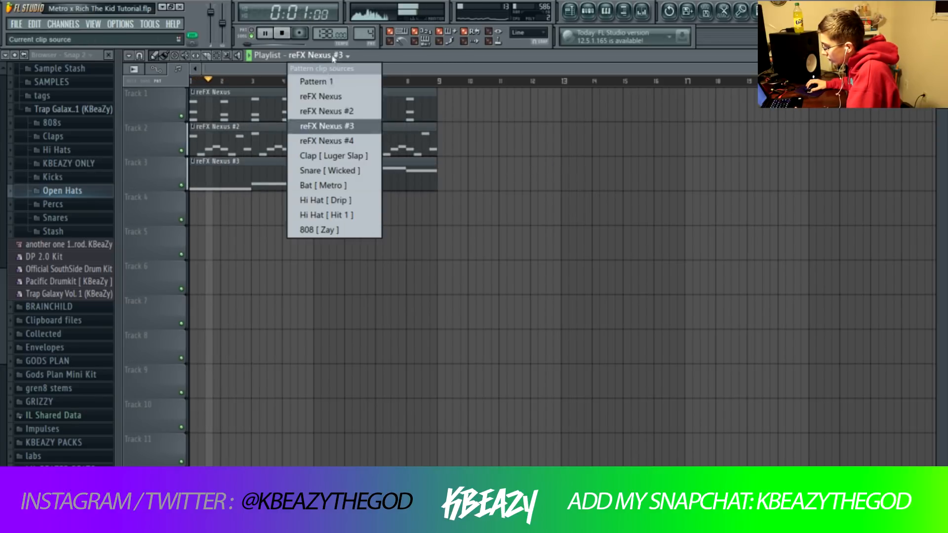
{"action": "left_click", "coordinate": [326, 140]}
{"action": "left_click", "coordinate": [588, 14]}
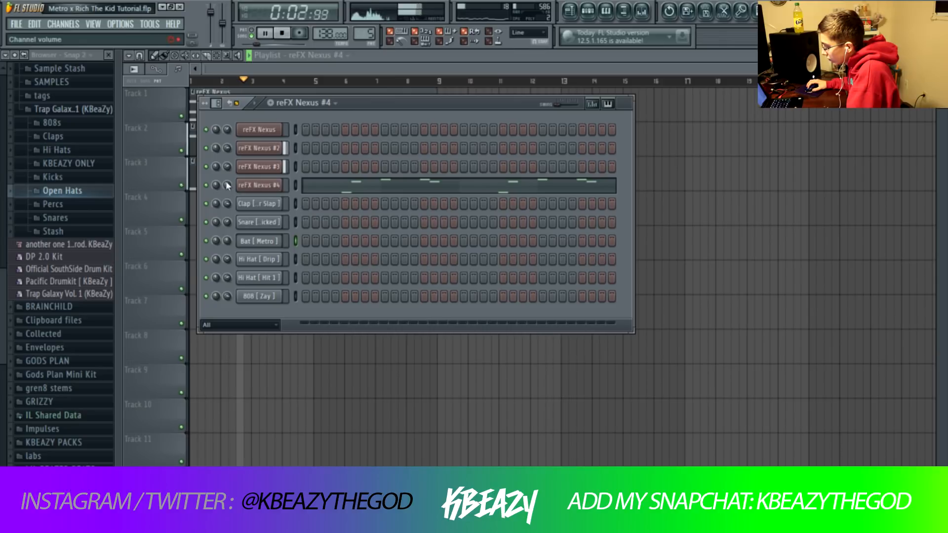
{"action": "left_click", "coordinate": [437, 71]}
{"action": "left_click", "coordinate": [195, 210]}
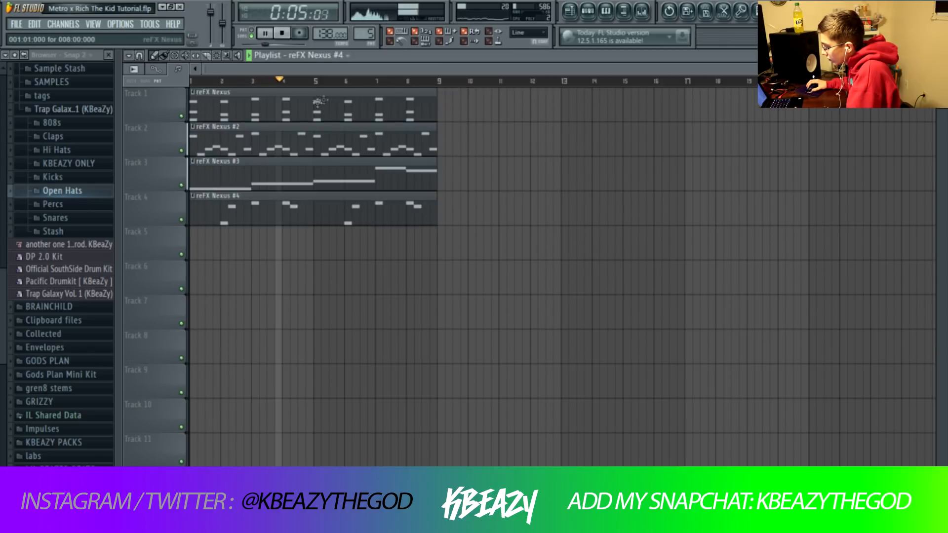
{"action": "left_click", "coordinate": [318, 55]}
{"action": "left_click", "coordinate": [323, 142]}
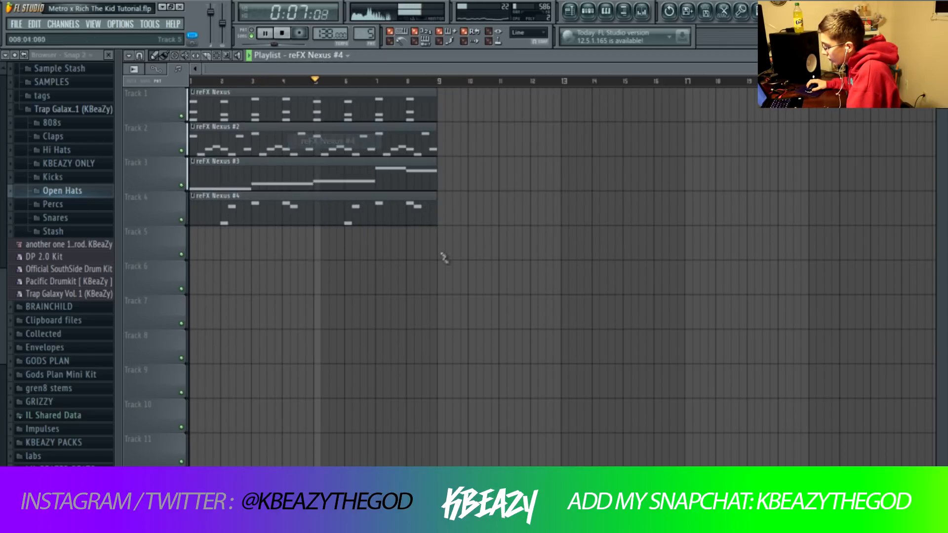
Step: Duplicate the four Nexus clips to bar 9 and delete the bar 1 clips on tracks 2–4, keeping only reFX Nexus
{"action": "left_click_drag", "start_coordinate": [446, 224], "coordinate": [286, 92]}
{"action": "key", "text": "ctrl+b"}
{"action": "key", "text": "space"}
{"action": "right_click", "coordinate": [300, 169]}
{"action": "key", "text": "ctrl+d"}
{"action": "right_click", "coordinate": [274, 148]}
{"action": "key", "text": "space"}
Step: Place a Hi Hat [ Hit 1 ] clip on track 5 and trim it to a short segment ending at bar 17
{"action": "left_click", "coordinate": [325, 56]}
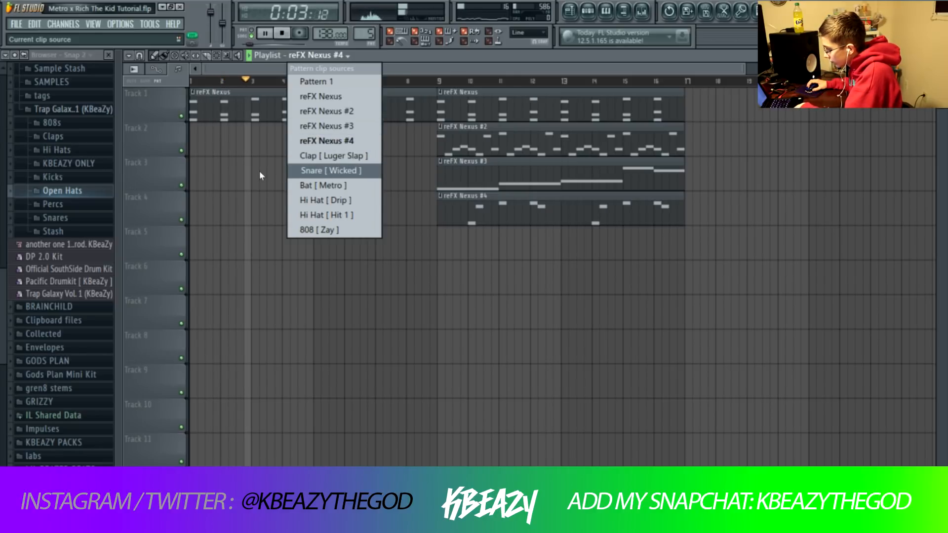
{"action": "left_click", "coordinate": [324, 215]}
{"action": "left_click", "coordinate": [434, 245]}
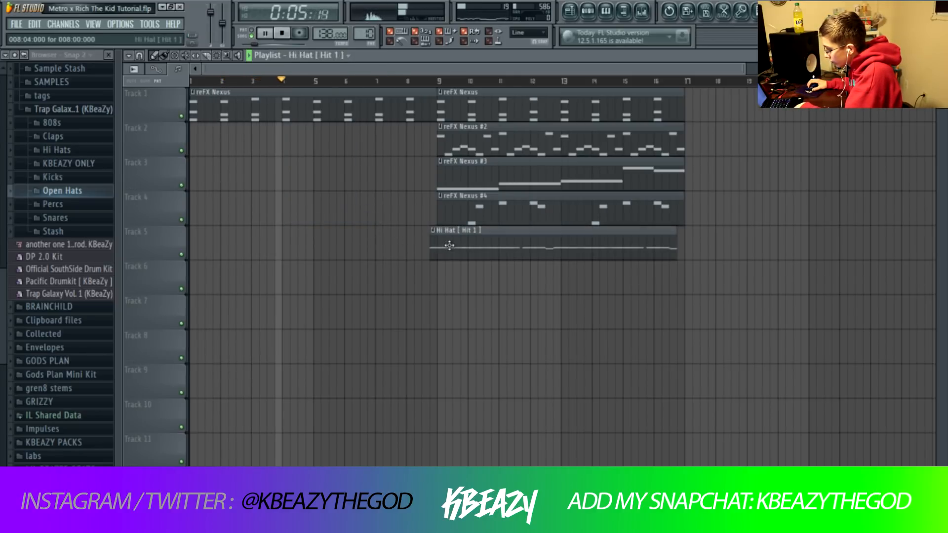
{"action": "key", "text": "space"}
{"action": "left_click_drag", "start_coordinate": [431, 242], "coordinate": [652, 239]}
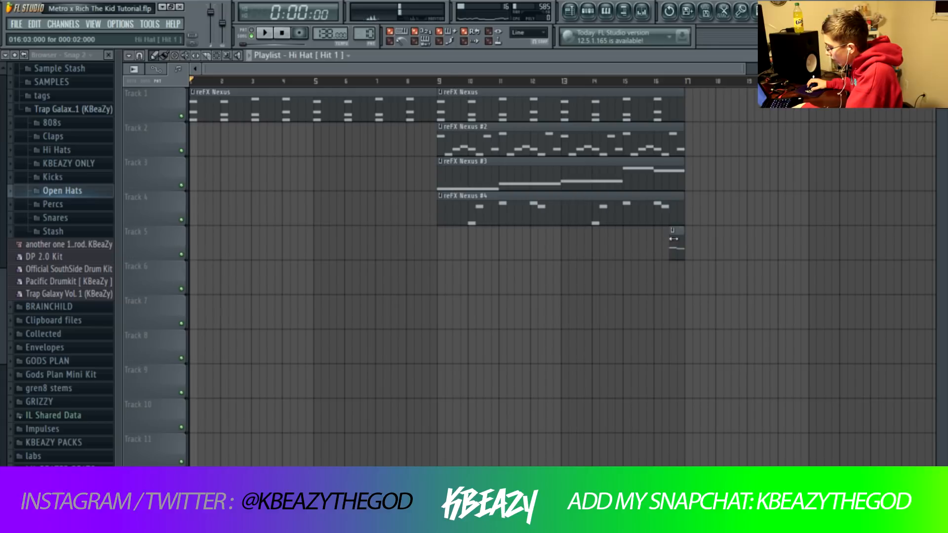
Step: Place a Clap [ Luger Slap ] clip at bar 13 of track 6 and trim it to end at bar 17
{"action": "left_click", "coordinate": [335, 57]}
{"action": "left_click", "coordinate": [333, 155]}
{"action": "left_click", "coordinate": [561, 278]}
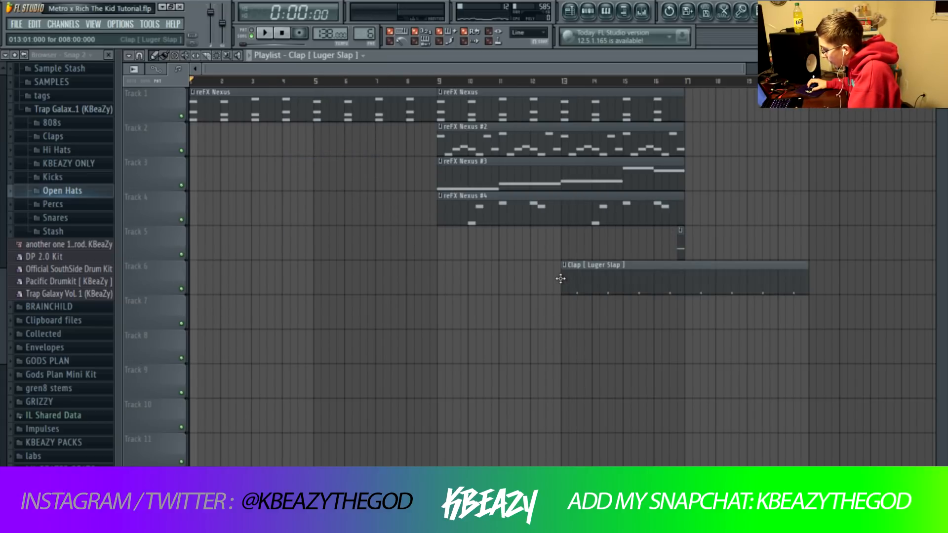
{"action": "left_click_drag", "start_coordinate": [588, 279], "coordinate": [560, 275]}
Step: Duplicate the bar 9 Nexus clips to bar 17 and delete the reFX Nexus #3 and #4 copies
{"action": "left_click_drag", "start_coordinate": [721, 225], "coordinate": [637, 86]}
{"action": "key", "text": "ctrl+b"}
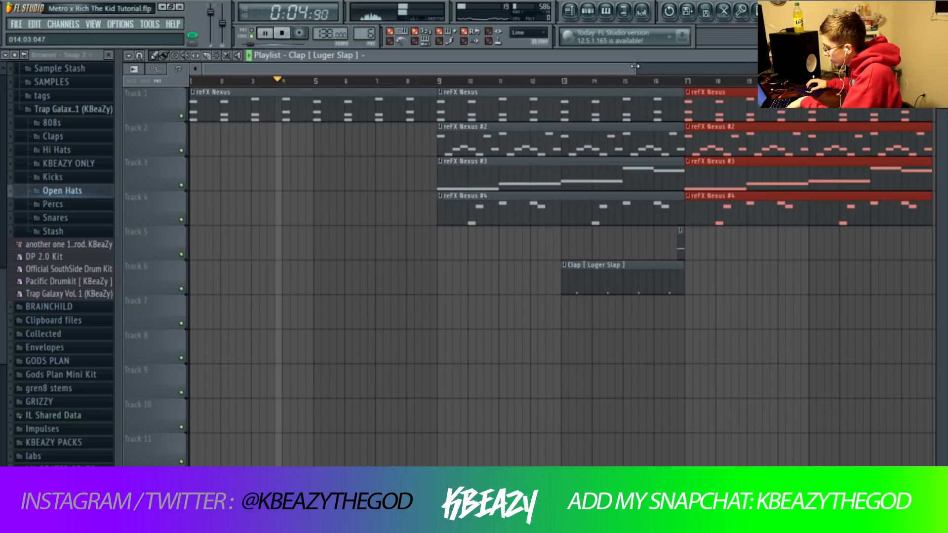
{"action": "scroll", "coordinate": [558, 207], "scroll_direction": "down", "scroll_amount": 3}
{"action": "right_click", "coordinate": [561, 177]}
{"action": "right_click", "coordinate": [573, 208]}
{"action": "left_click", "coordinate": [594, 264], "text": "ctrl"}
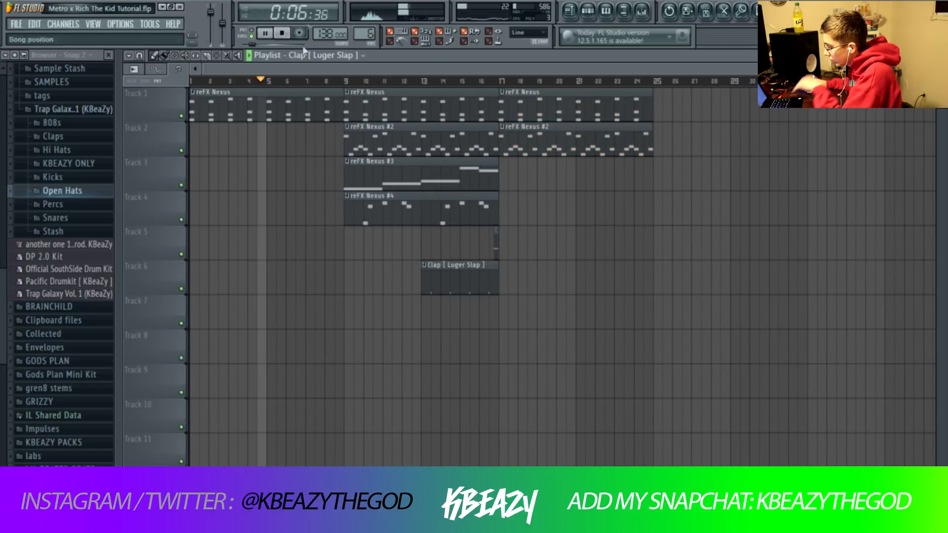
Step: Place the 808 [ Zay ] and Hi Hat [ Hit 1 ] clips at bar 17 on tracks 3 and 4
{"action": "left_click", "coordinate": [335, 57]}
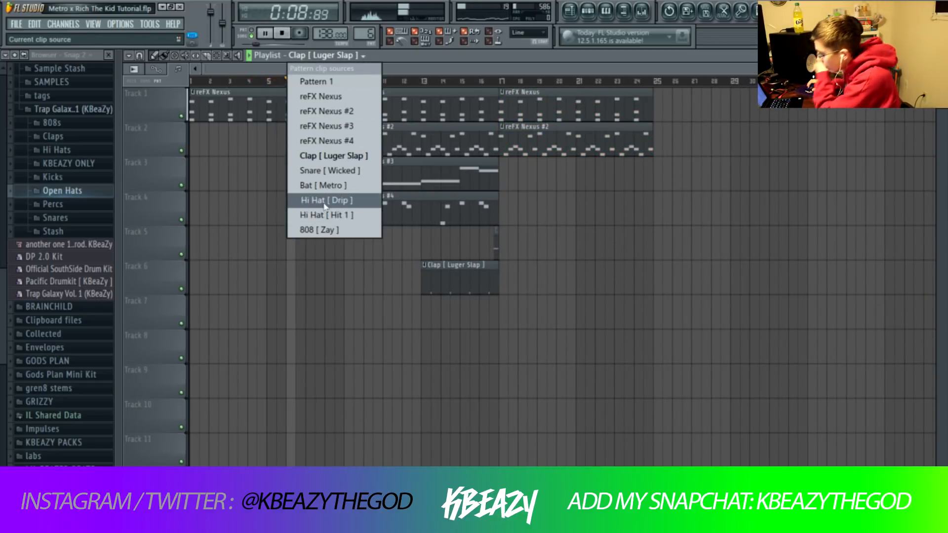
{"action": "left_click", "coordinate": [333, 203]}
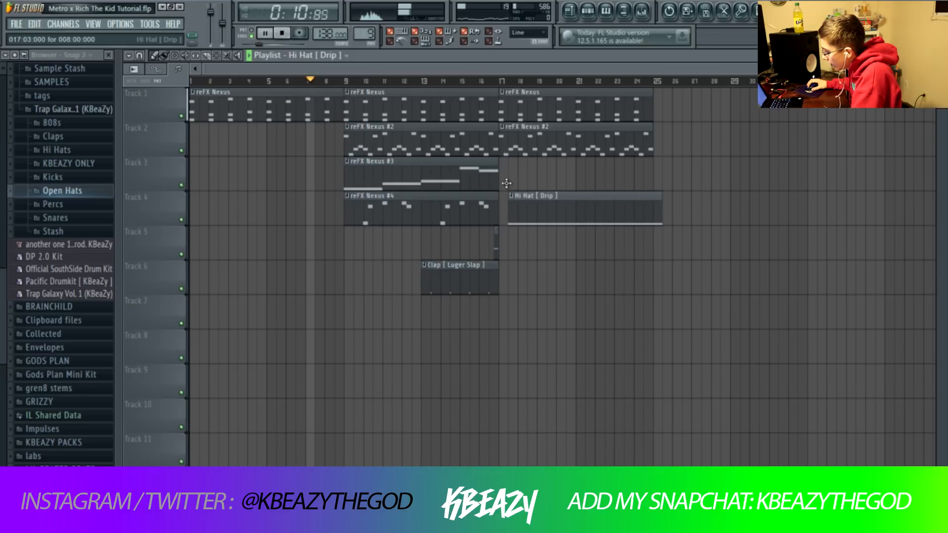
{"action": "left_click", "coordinate": [321, 58]}
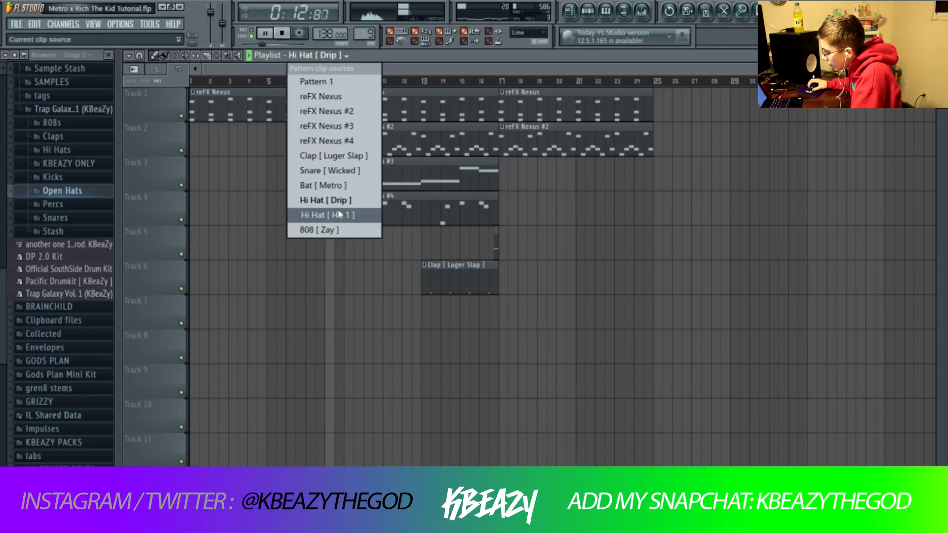
{"action": "left_click", "coordinate": [334, 229]}
{"action": "left_click", "coordinate": [499, 174]}
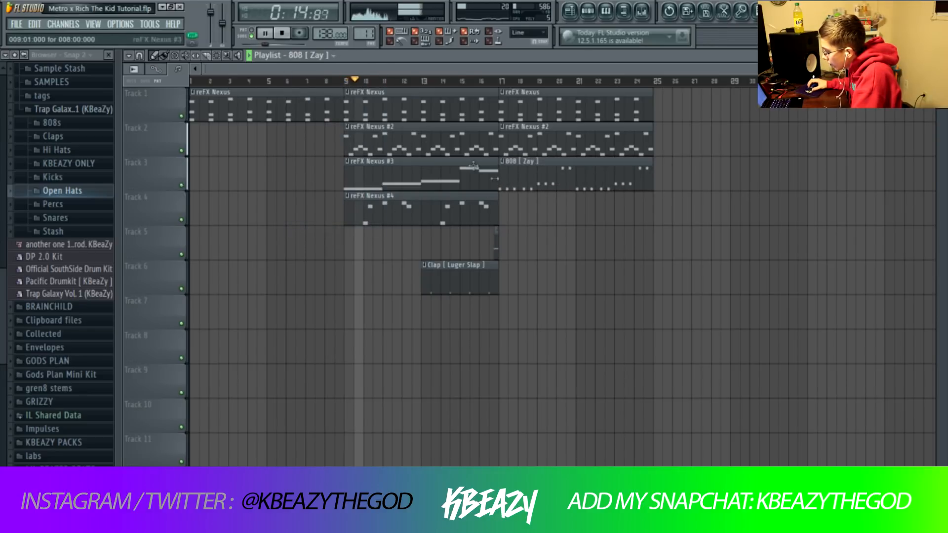
{"action": "left_click", "coordinate": [315, 56]}
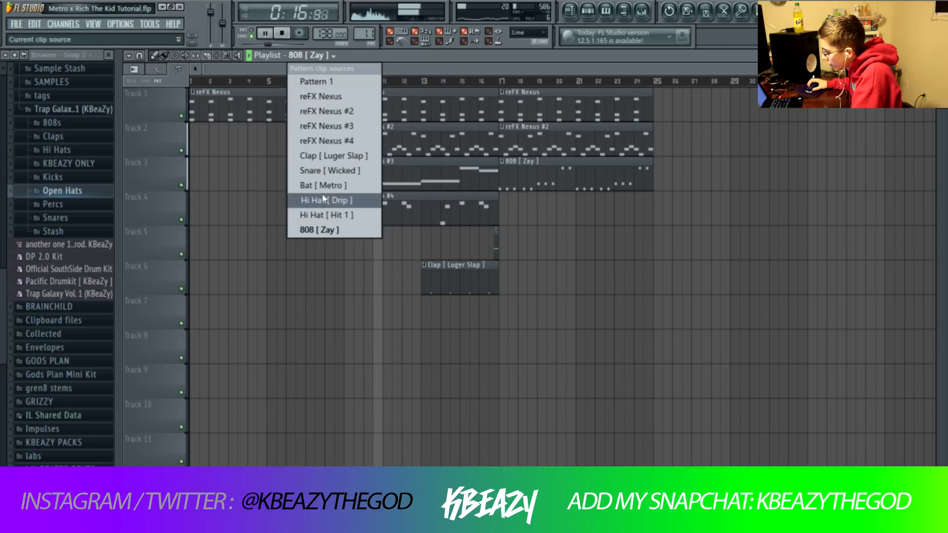
{"action": "left_click", "coordinate": [327, 216]}
{"action": "left_click", "coordinate": [498, 206]}
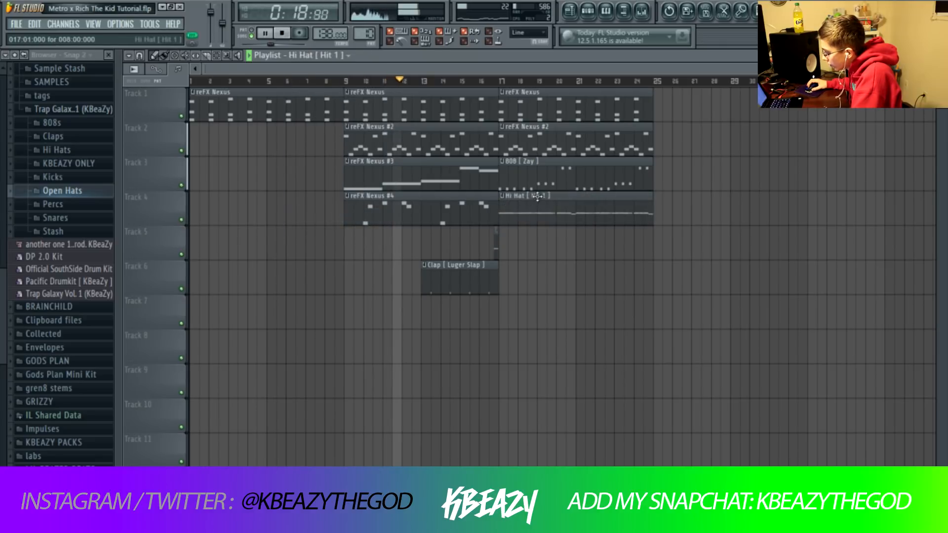
Step: Move the four bar 17 clips down to tracks 6–9
{"action": "left_click_drag", "start_coordinate": [639, 258], "coordinate": [567, 92]}
{"action": "left_click_drag", "start_coordinate": [564, 113], "coordinate": [567, 286]}
{"action": "left_click_drag", "start_coordinate": [942, 69], "coordinate": [942, 99]}
{"action": "left_click", "coordinate": [674, 114], "text": "ctrl"}
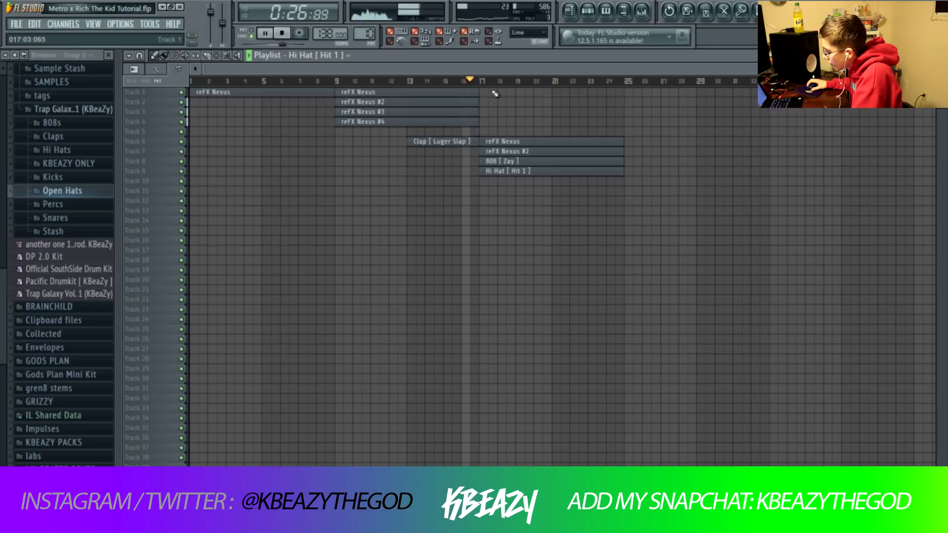
Step: Place the Clap [ Luger Slap ] and Bat [ Metro ] clips at bar 17 on tracks 10 and 12
{"action": "left_click", "coordinate": [332, 57]}
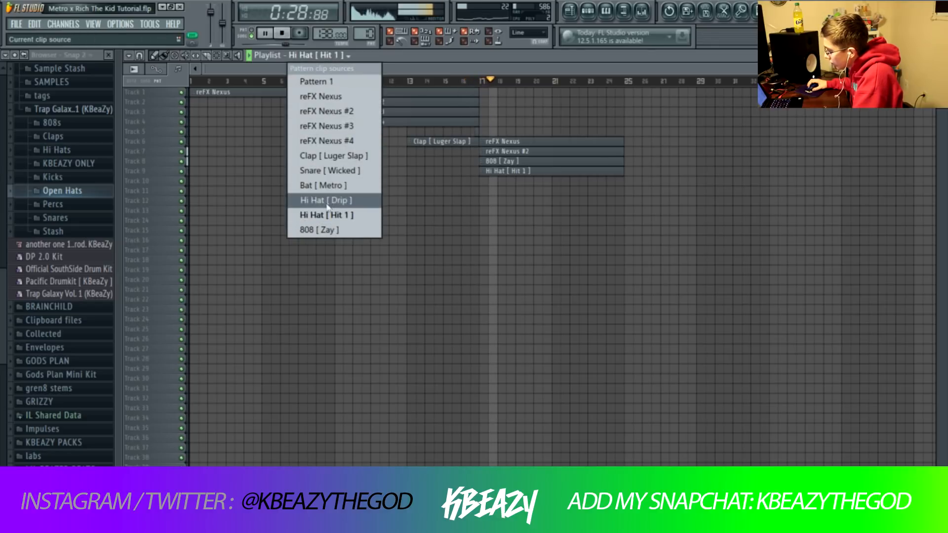
{"action": "left_click", "coordinate": [333, 155]}
{"action": "left_click", "coordinate": [482, 190]}
{"action": "left_click_drag", "start_coordinate": [481, 190], "coordinate": [484, 174]}
{"action": "left_click", "coordinate": [363, 56]}
{"action": "left_click", "coordinate": [330, 184]}
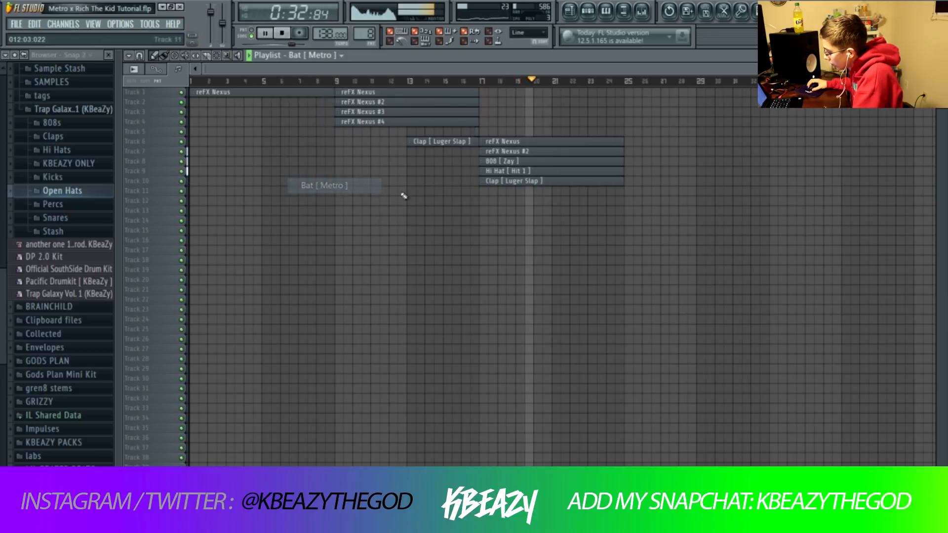
{"action": "left_click", "coordinate": [486, 201]}
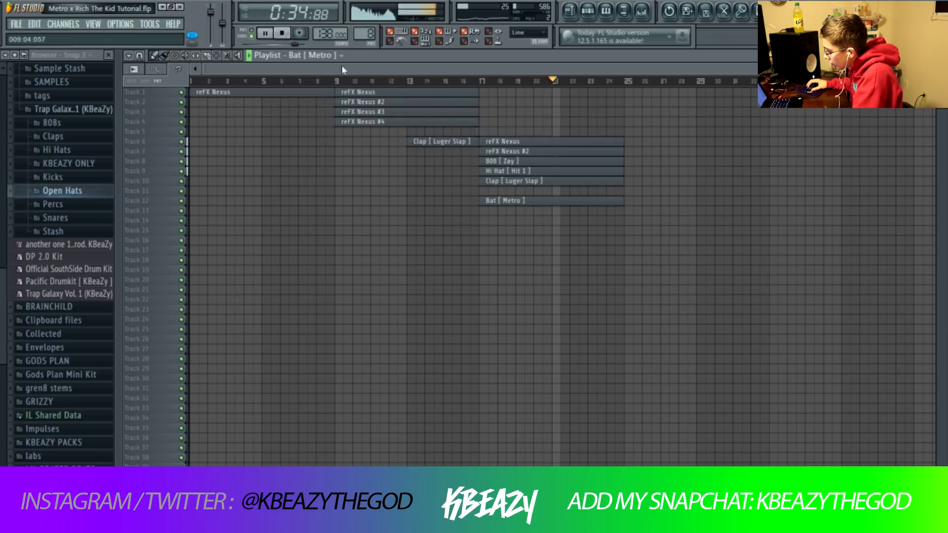
Step: Place a Snare [ Wicked ] clip at bar 25 of track 11 and duplicate the bar 17 clips to bar 25
{"action": "left_click", "coordinate": [326, 56]}
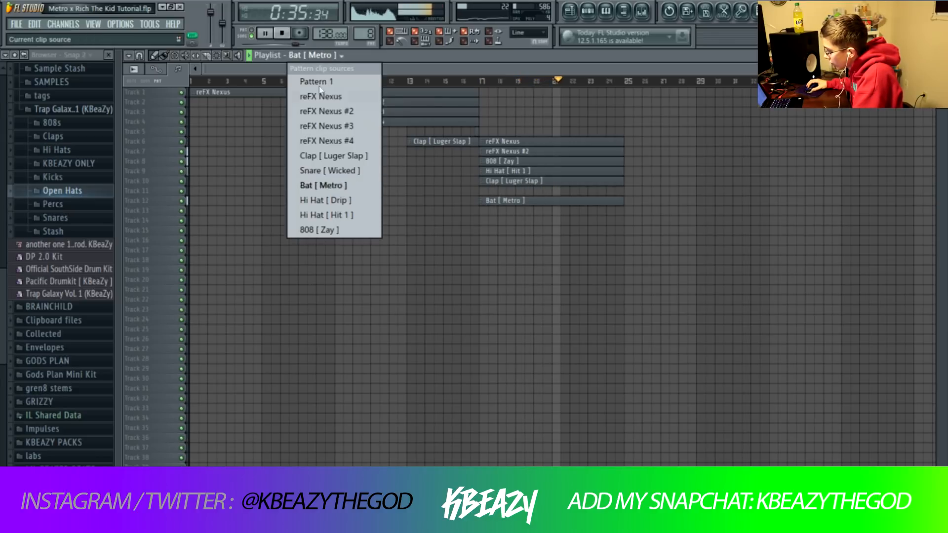
{"action": "left_click", "coordinate": [330, 170]}
{"action": "left_click", "coordinate": [632, 191]}
{"action": "left_click_drag", "start_coordinate": [591, 213], "coordinate": [574, 129]}
{"action": "key", "text": "ctrl+b"}
{"action": "left_click", "coordinate": [570, 112]}
{"action": "left_click", "coordinate": [339, 56]}
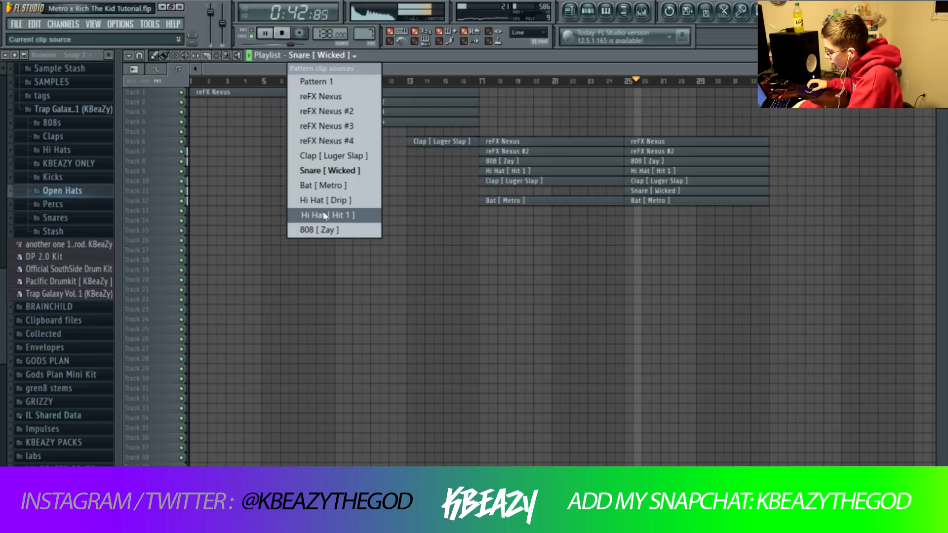
{"action": "left_click", "coordinate": [325, 217]}
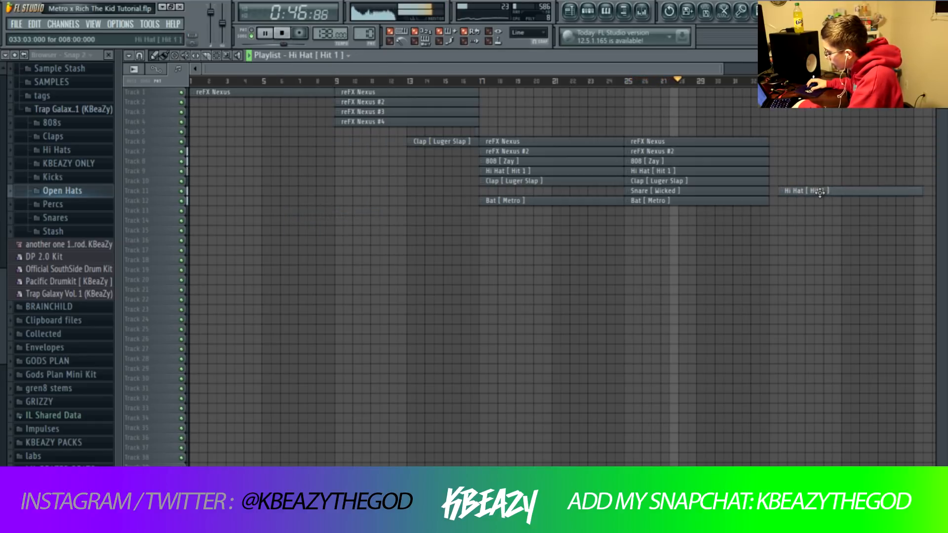
{"action": "right_click", "coordinate": [813, 194]}
Step: Duplicate the bar 25 section to bar 33 and trim its 808 and drum clips to start at bar 35
{"action": "left_click_drag", "start_coordinate": [769, 213], "coordinate": [742, 143]}
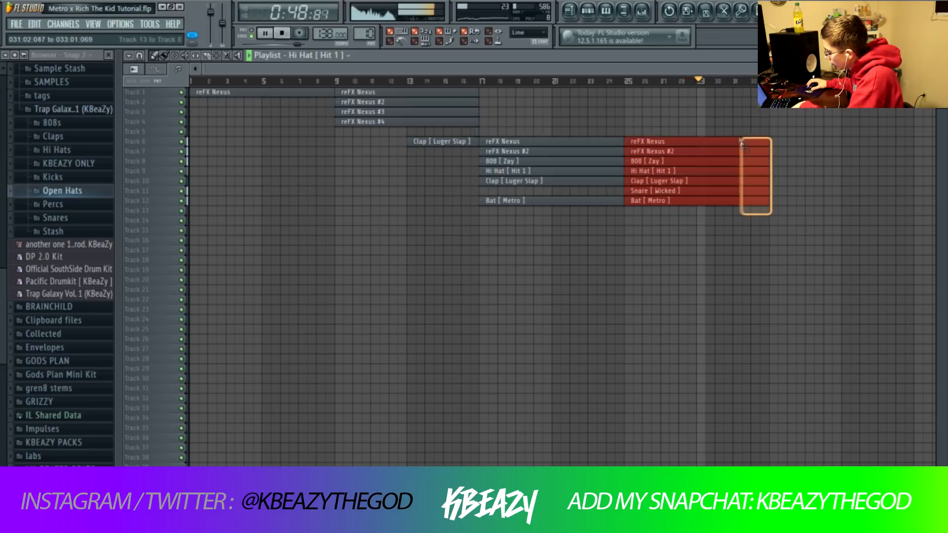
{"action": "key", "text": "ctrl+b"}
{"action": "left_click", "coordinate": [793, 247], "text": "ctrl"}
{"action": "left_click_drag", "start_coordinate": [800, 201], "coordinate": [805, 164]}
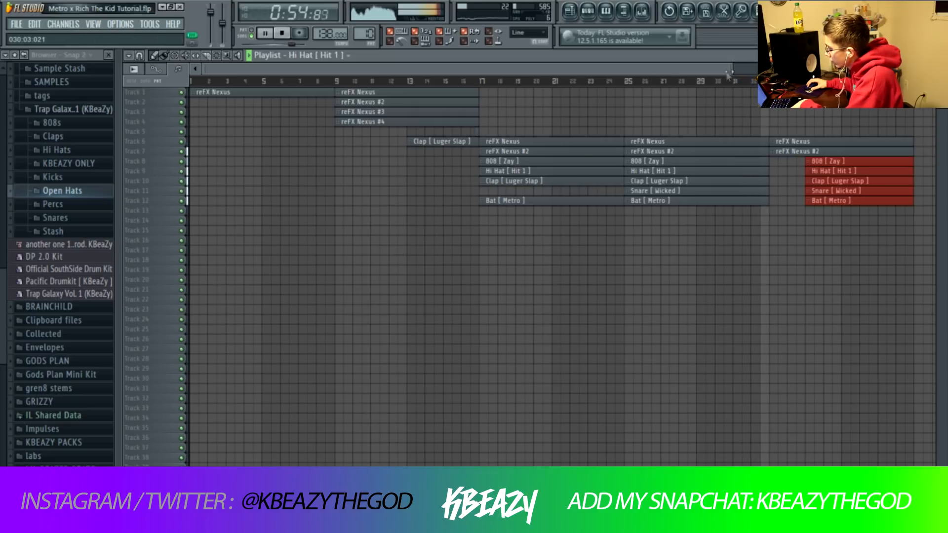
{"action": "left_click_drag", "start_coordinate": [732, 69], "coordinate": [875, 69]}
{"action": "left_click", "coordinate": [742, 237], "text": "ctrl"}
Step: Replace the Hi Hat [ Hit 1 ] clip at bar 35 of track 9 with a Hi Hat [ Drip ] clip ending at bar 41
{"action": "key", "text": "space"}
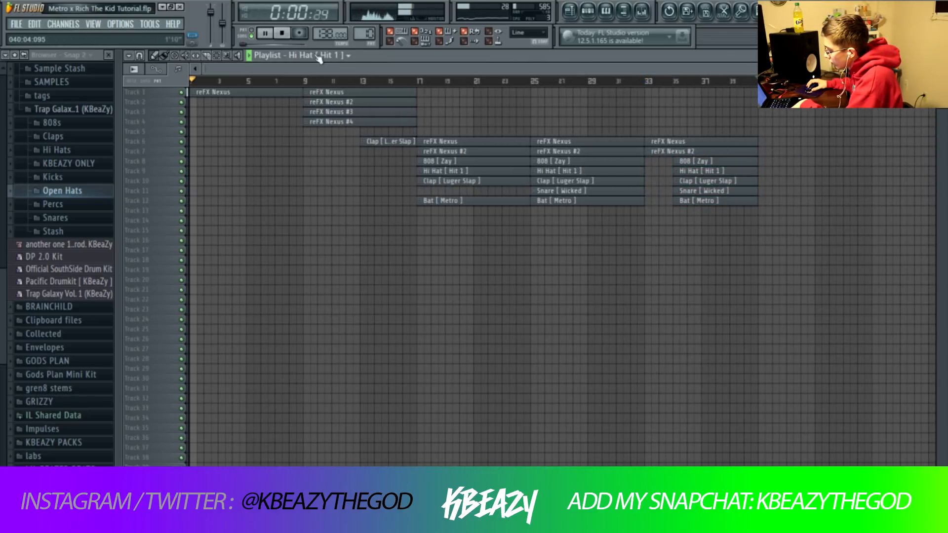
{"action": "left_click", "coordinate": [348, 58]}
{"action": "left_click", "coordinate": [349, 201]}
{"action": "mouse_move", "coordinate": [694, 175]}
{"action": "left_mouse_down"}
{"action": "mouse_move", "coordinate": [645, 169]}
{"action": "mouse_move", "coordinate": [677, 170]}
{"action": "left_mouse_up"}
{"action": "key", "text": "space"}
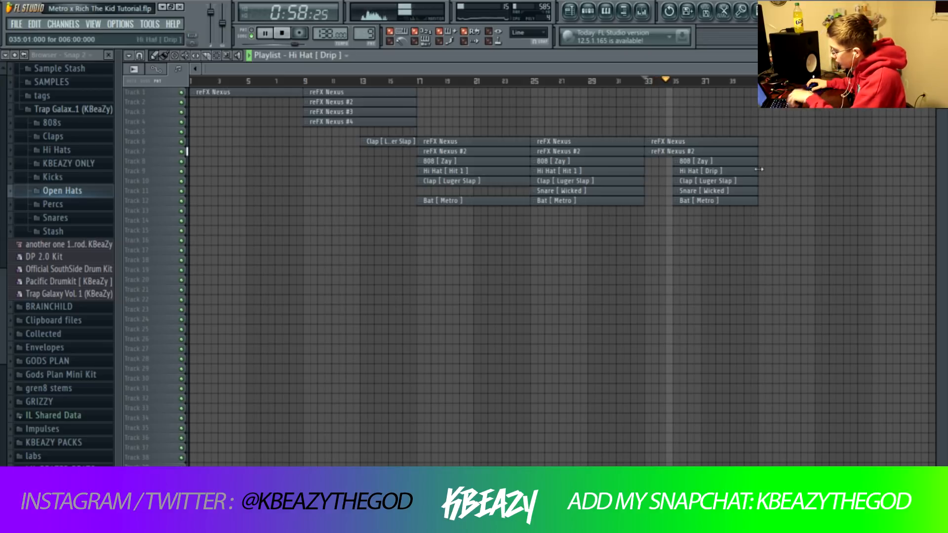
Step: Duplicate the bar 33 section to bar 41 and delete the copied 808 and drum clips
{"action": "left_click_drag", "start_coordinate": [723, 210], "coordinate": [704, 136]}
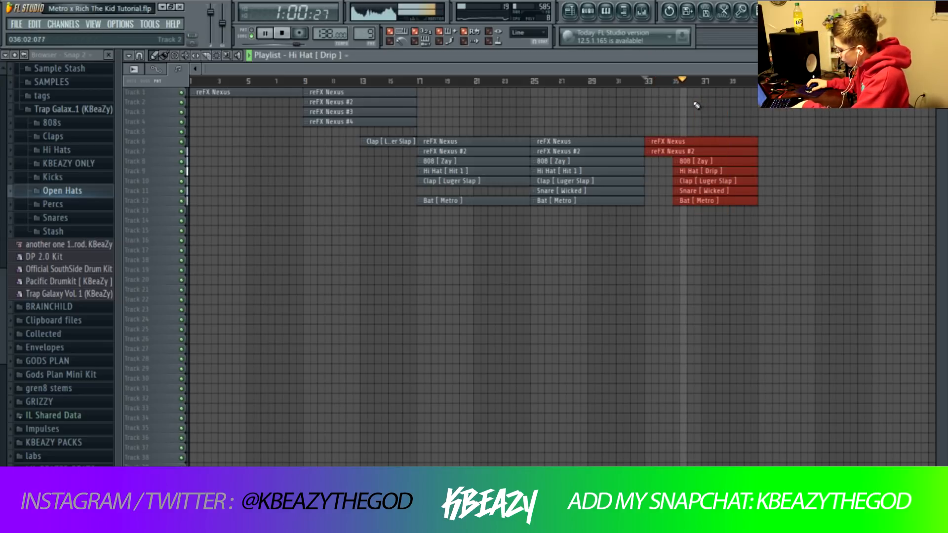
{"action": "key", "text": "ctrl+b"}
{"action": "left_click", "coordinate": [587, 11]}
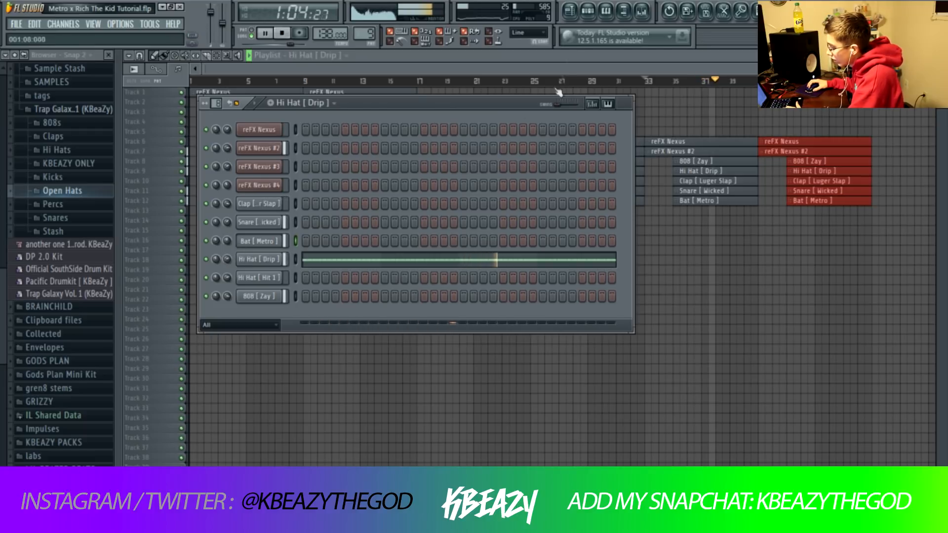
{"action": "left_click", "coordinate": [802, 99]}
{"action": "scroll", "coordinate": [802, 99], "scroll_direction": "down", "scroll_amount": 2}
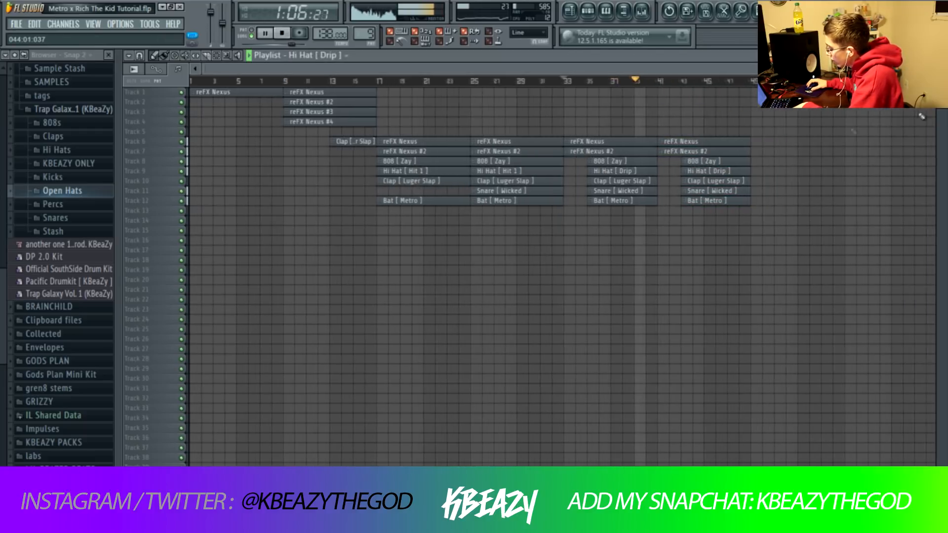
{"action": "left_click_drag", "start_coordinate": [706, 224], "coordinate": [674, 163]}
{"action": "key", "text": "Delete"}
Step: Copy the bar 9 Nexus clips to bar 41, arrange the melody clips there on tracks 1–5, and play from about bar 39
{"action": "left_click_drag", "start_coordinate": [365, 126], "coordinate": [660, 96]}
{"action": "key", "text": "space"}
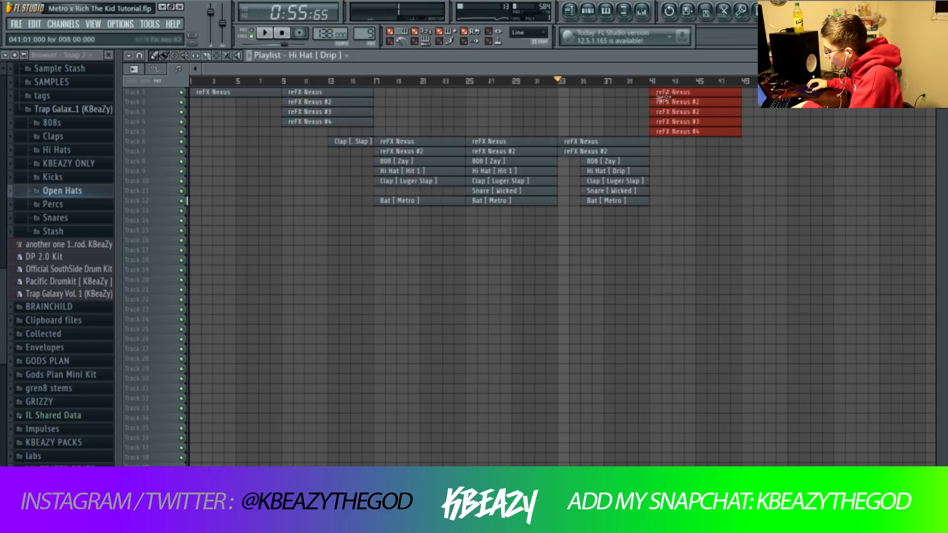
{"action": "left_click", "coordinate": [634, 84]}
{"action": "left_click", "coordinate": [702, 177], "text": "ctrl"}
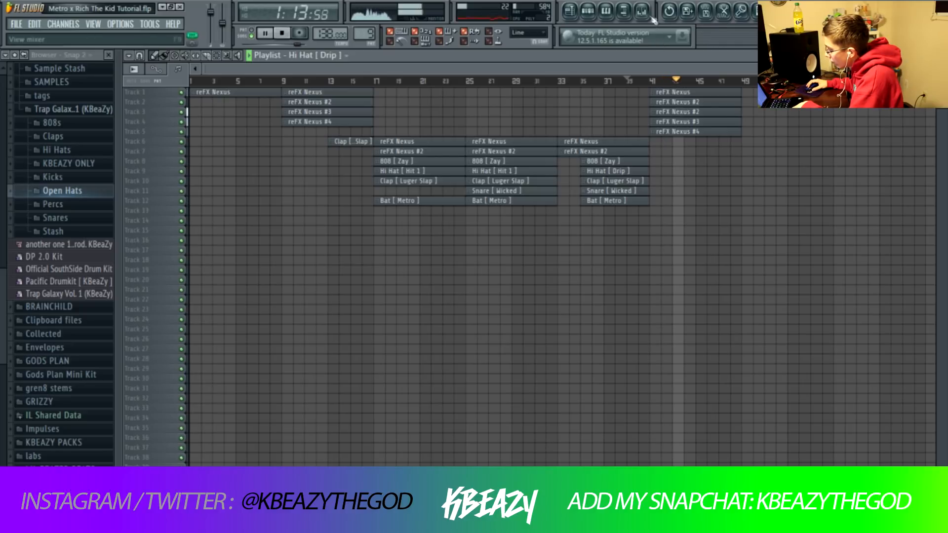
Step: Copy the short clap clip to bar 45 of track 7 and the full bar 17–40 section to bar 49
{"action": "left_click_drag", "start_coordinate": [607, 212], "coordinate": [423, 140]}
{"action": "left_click", "coordinate": [345, 159], "text": "ctrl"}
{"action": "left_click_drag", "start_coordinate": [345, 164], "coordinate": [731, 147]}
{"action": "left_click_drag", "start_coordinate": [657, 213], "coordinate": [762, 153]}
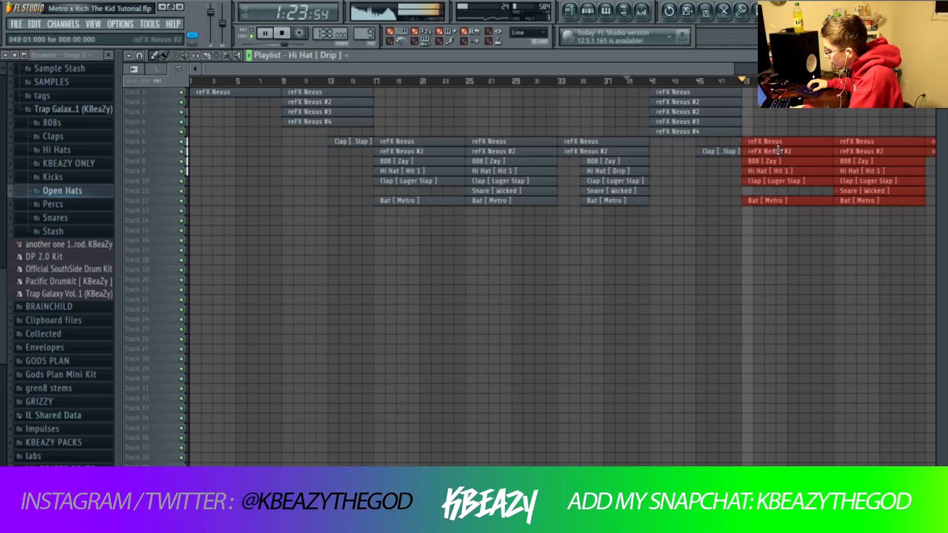
{"action": "scroll", "coordinate": [627, 221], "scroll_direction": "down", "scroll_amount": 3}
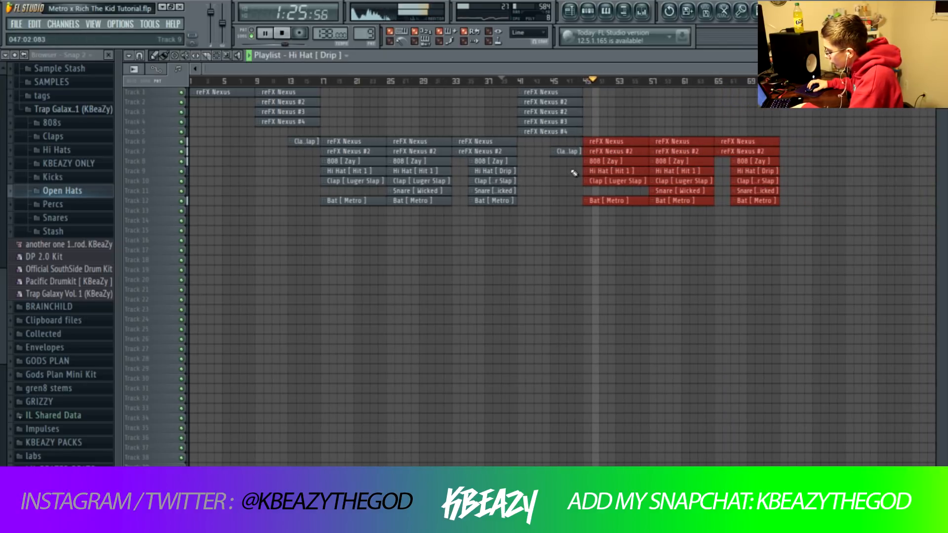
Step: Duplicate the bar 41–72 arrangement to bar 73, delete the copied clips from bar 81 onward, and stop playback
{"action": "left_click_drag", "start_coordinate": [806, 214], "coordinate": [564, 78]}
{"action": "key", "text": "ctrl+b"}
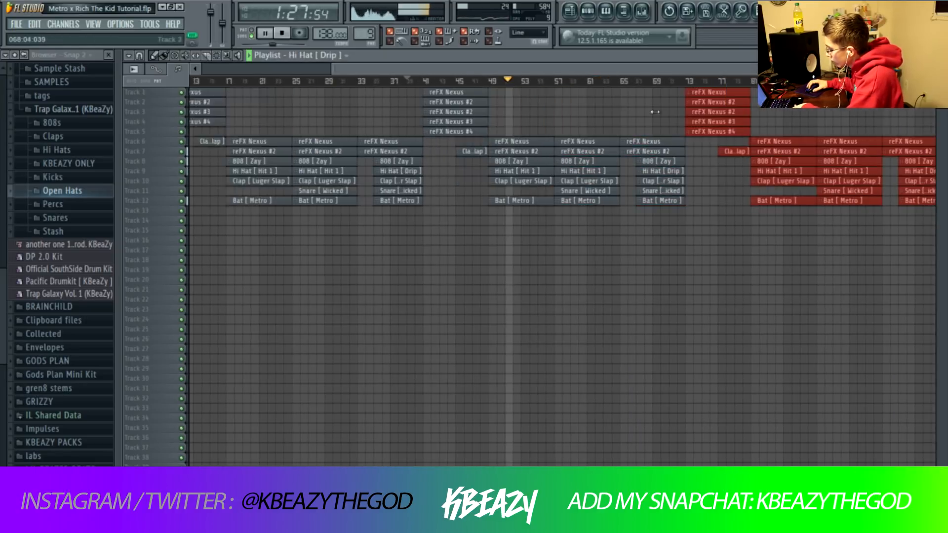
{"action": "left_click_drag", "start_coordinate": [709, 234], "coordinate": [841, 139]}
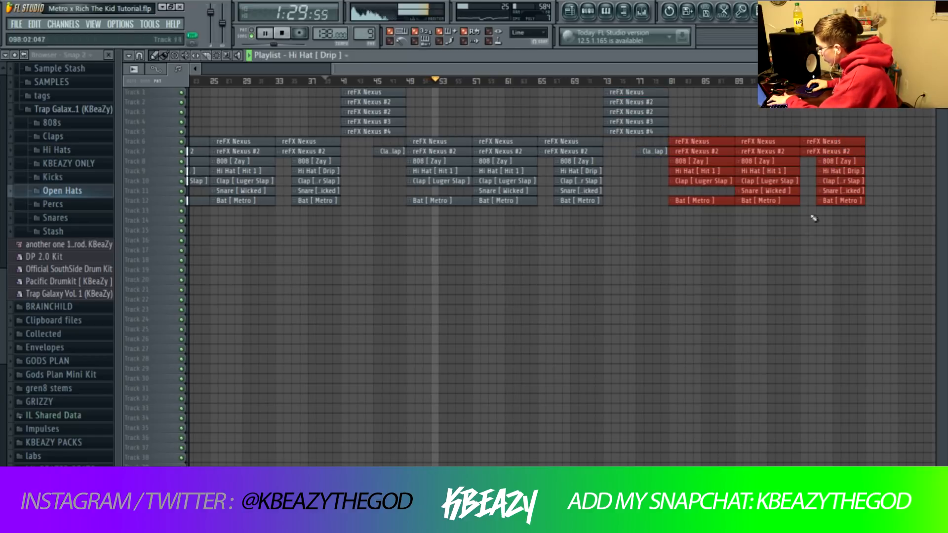
{"action": "key", "text": "Delete"}
{"action": "key", "text": "space"}
{"action": "left_click_drag", "start_coordinate": [680, 68], "coordinate": [515, 69]}
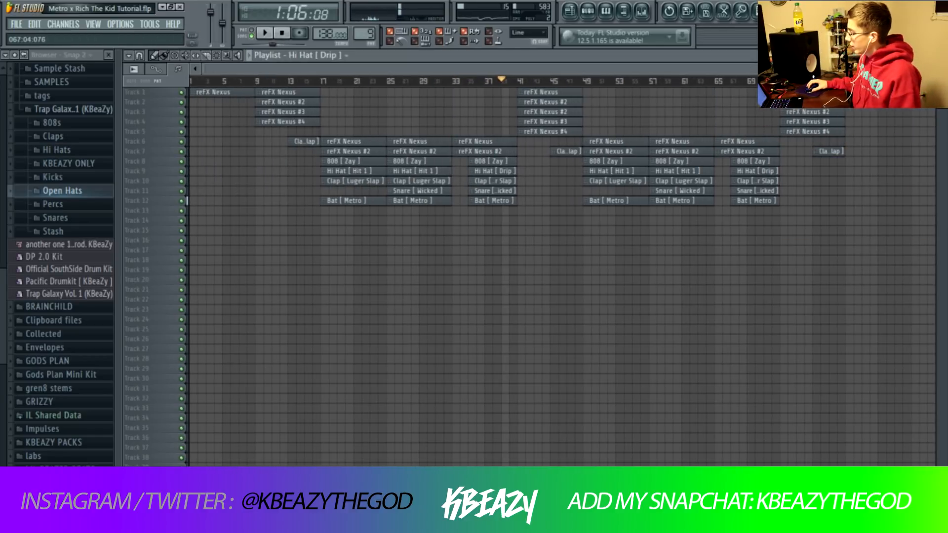
{"action": "left_click_drag", "start_coordinate": [829, 69], "coordinate": [878, 69]}
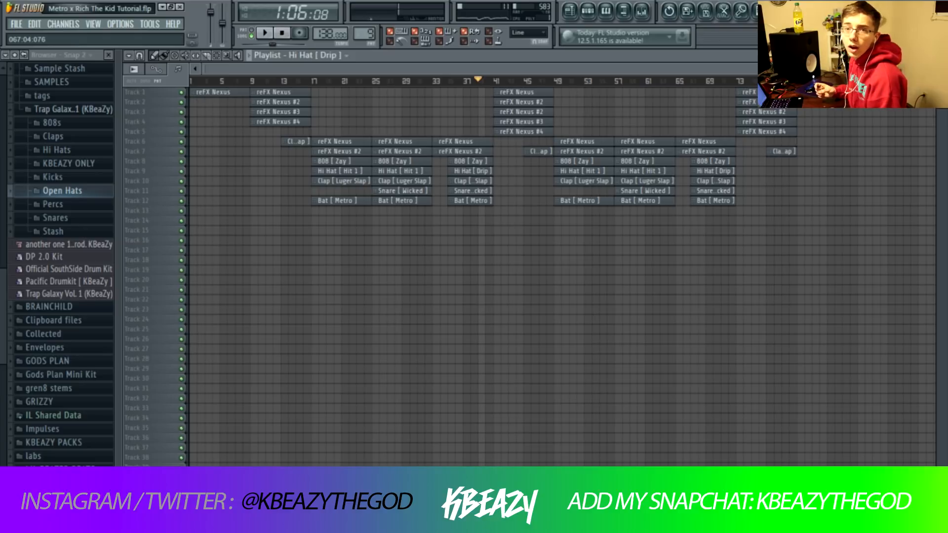